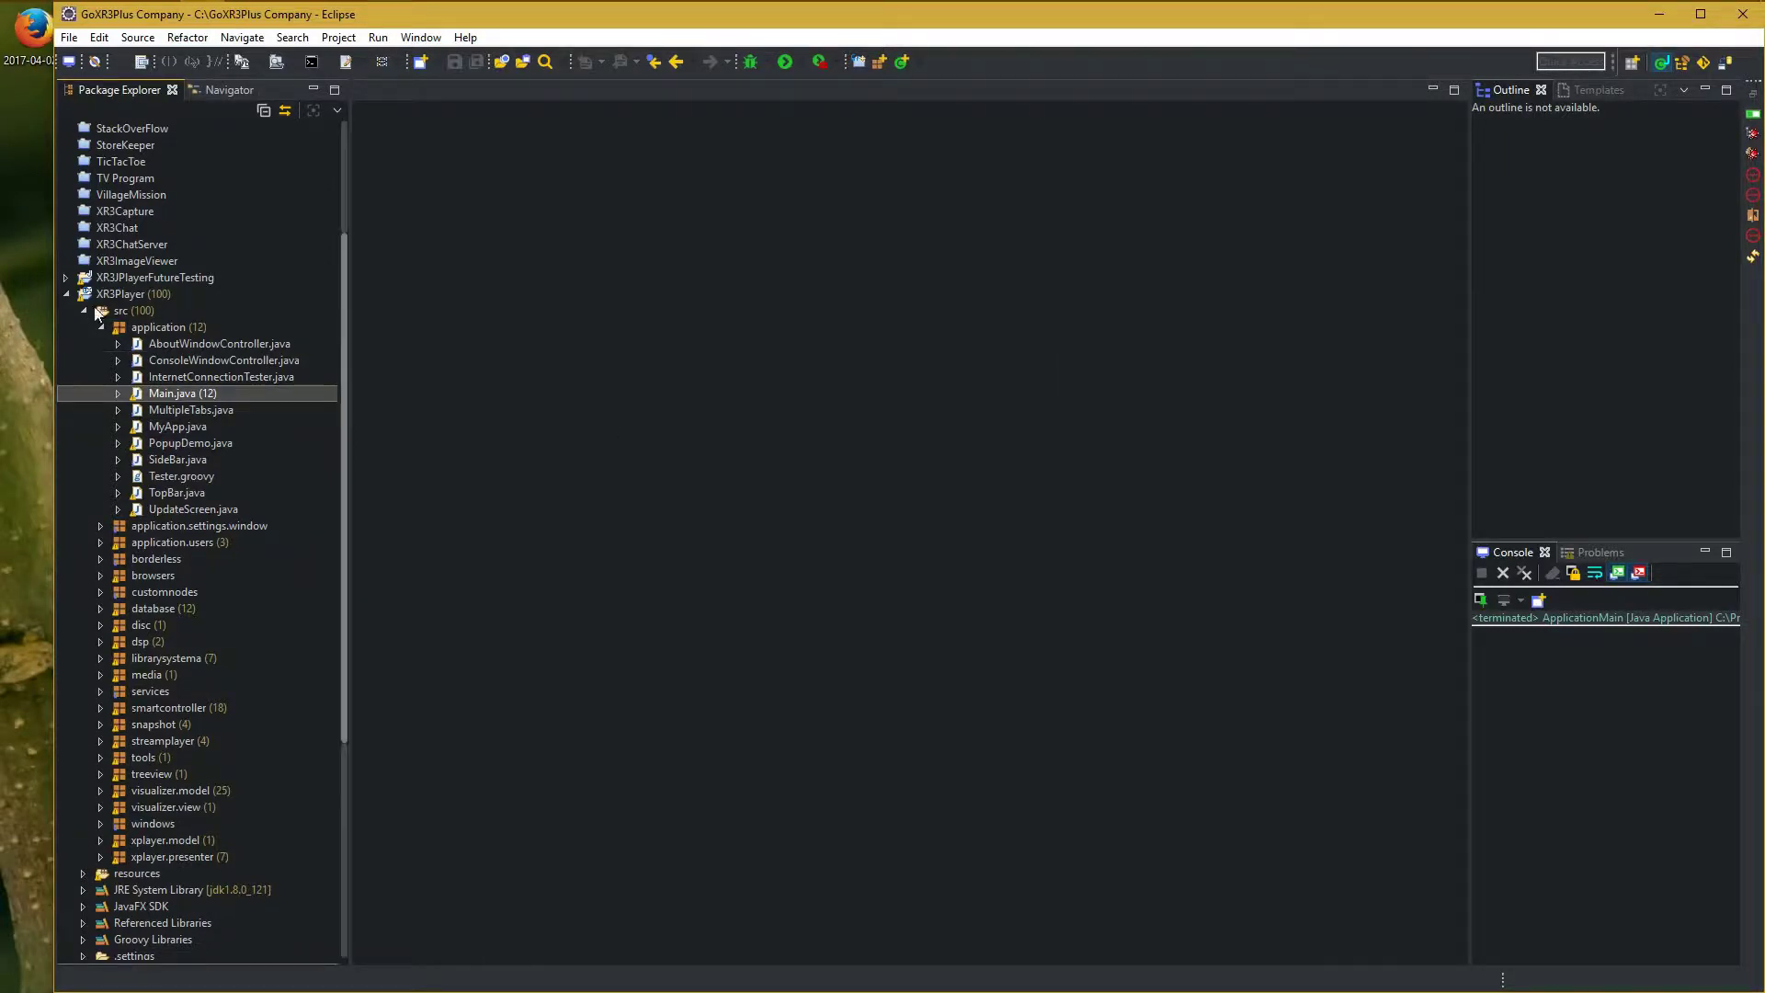
Open and close Main.java, then bring up the XR3Player project's context menu
left_click(133, 294)
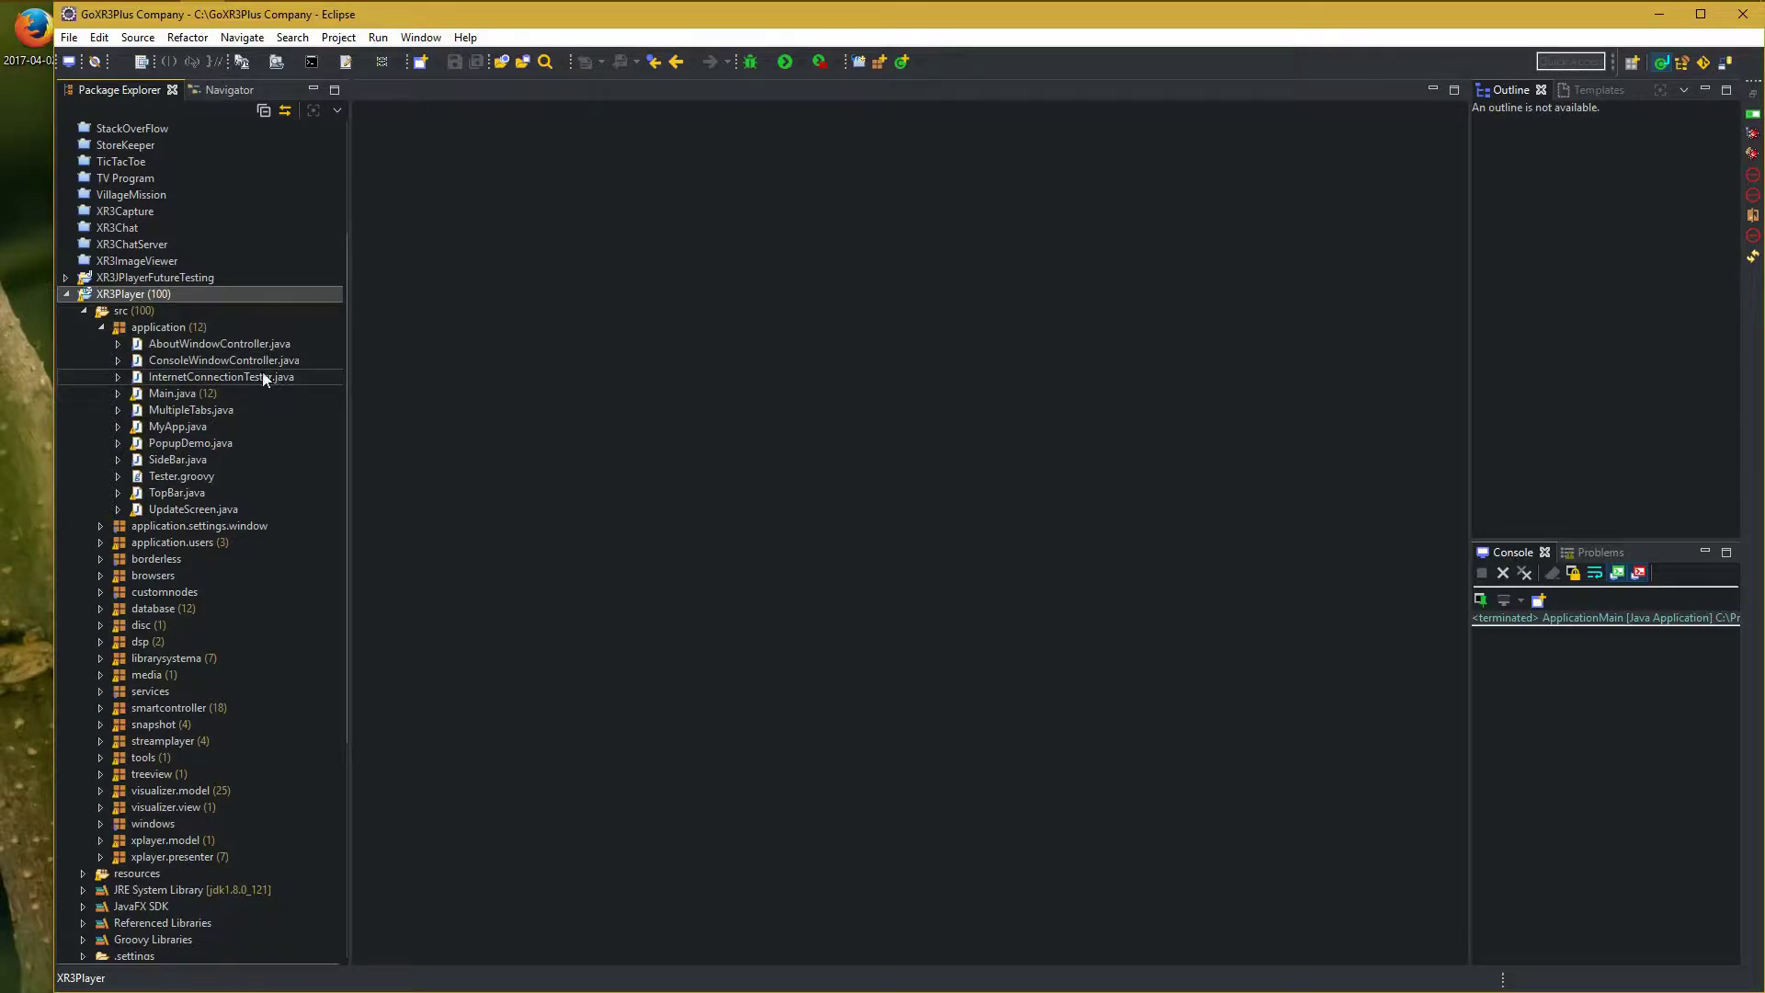
scroll(263, 371, "down", 1)
scroll(262, 370, "down", 6)
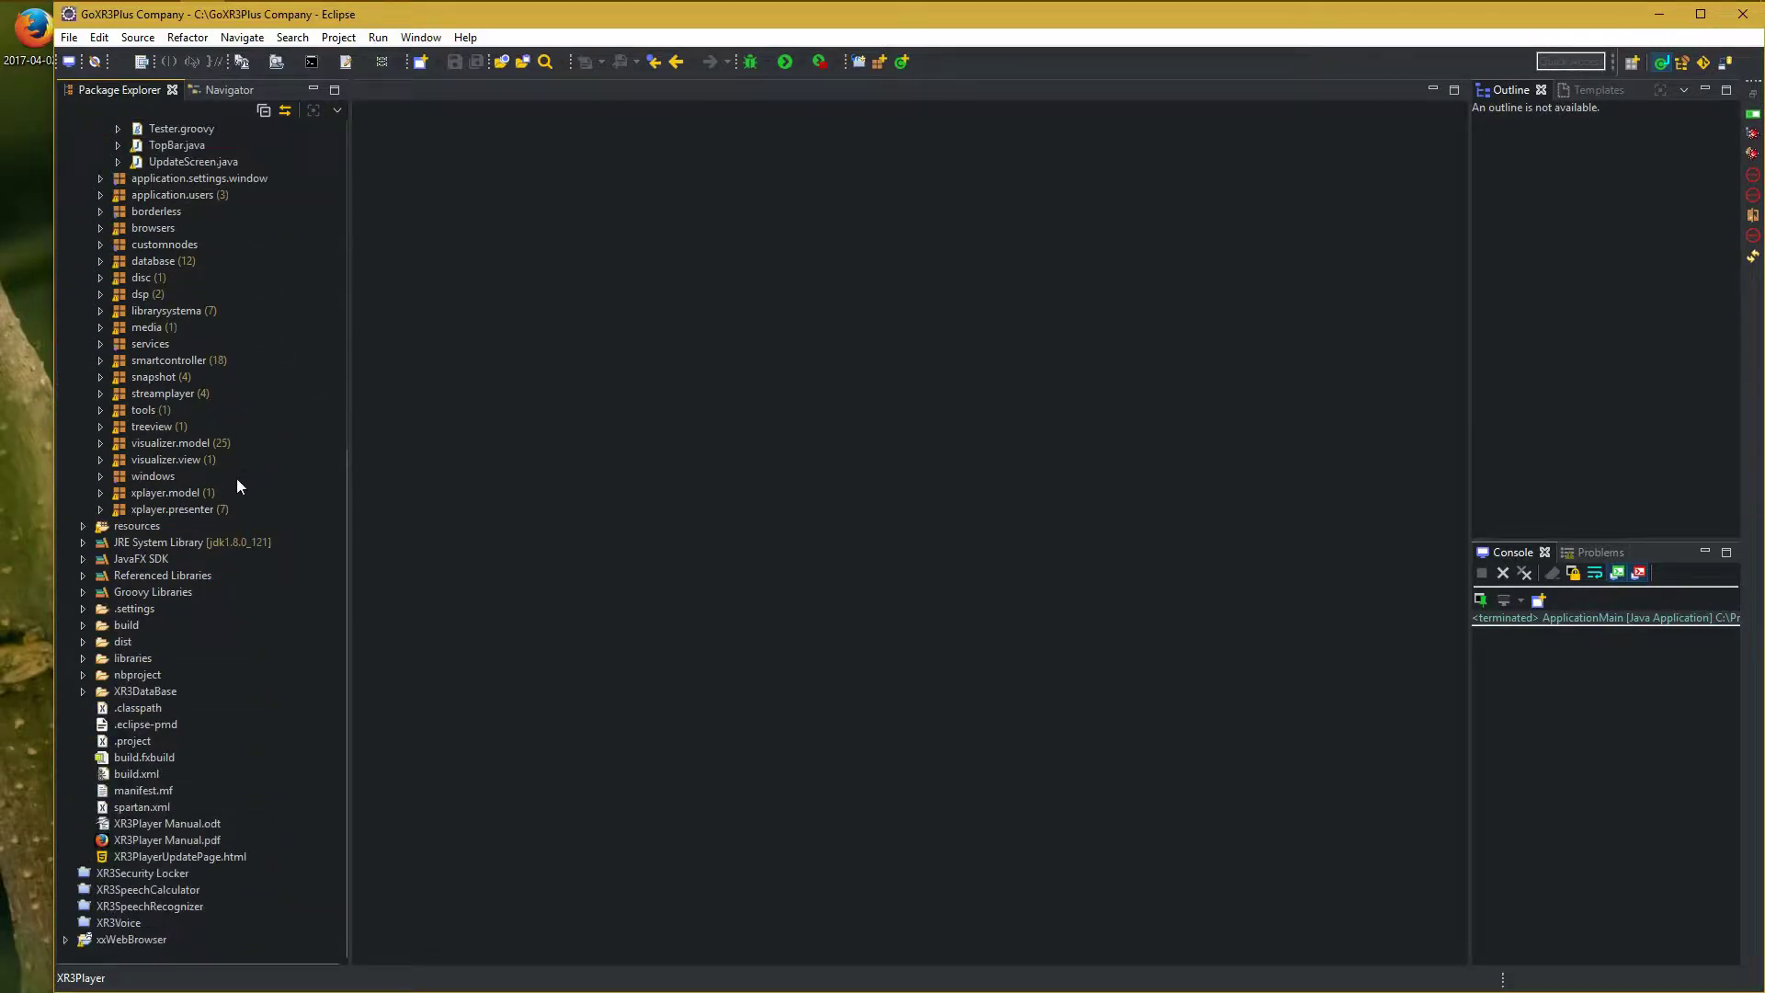
scroll(236, 486, "up", 5)
scroll(207, 523, "up", 2)
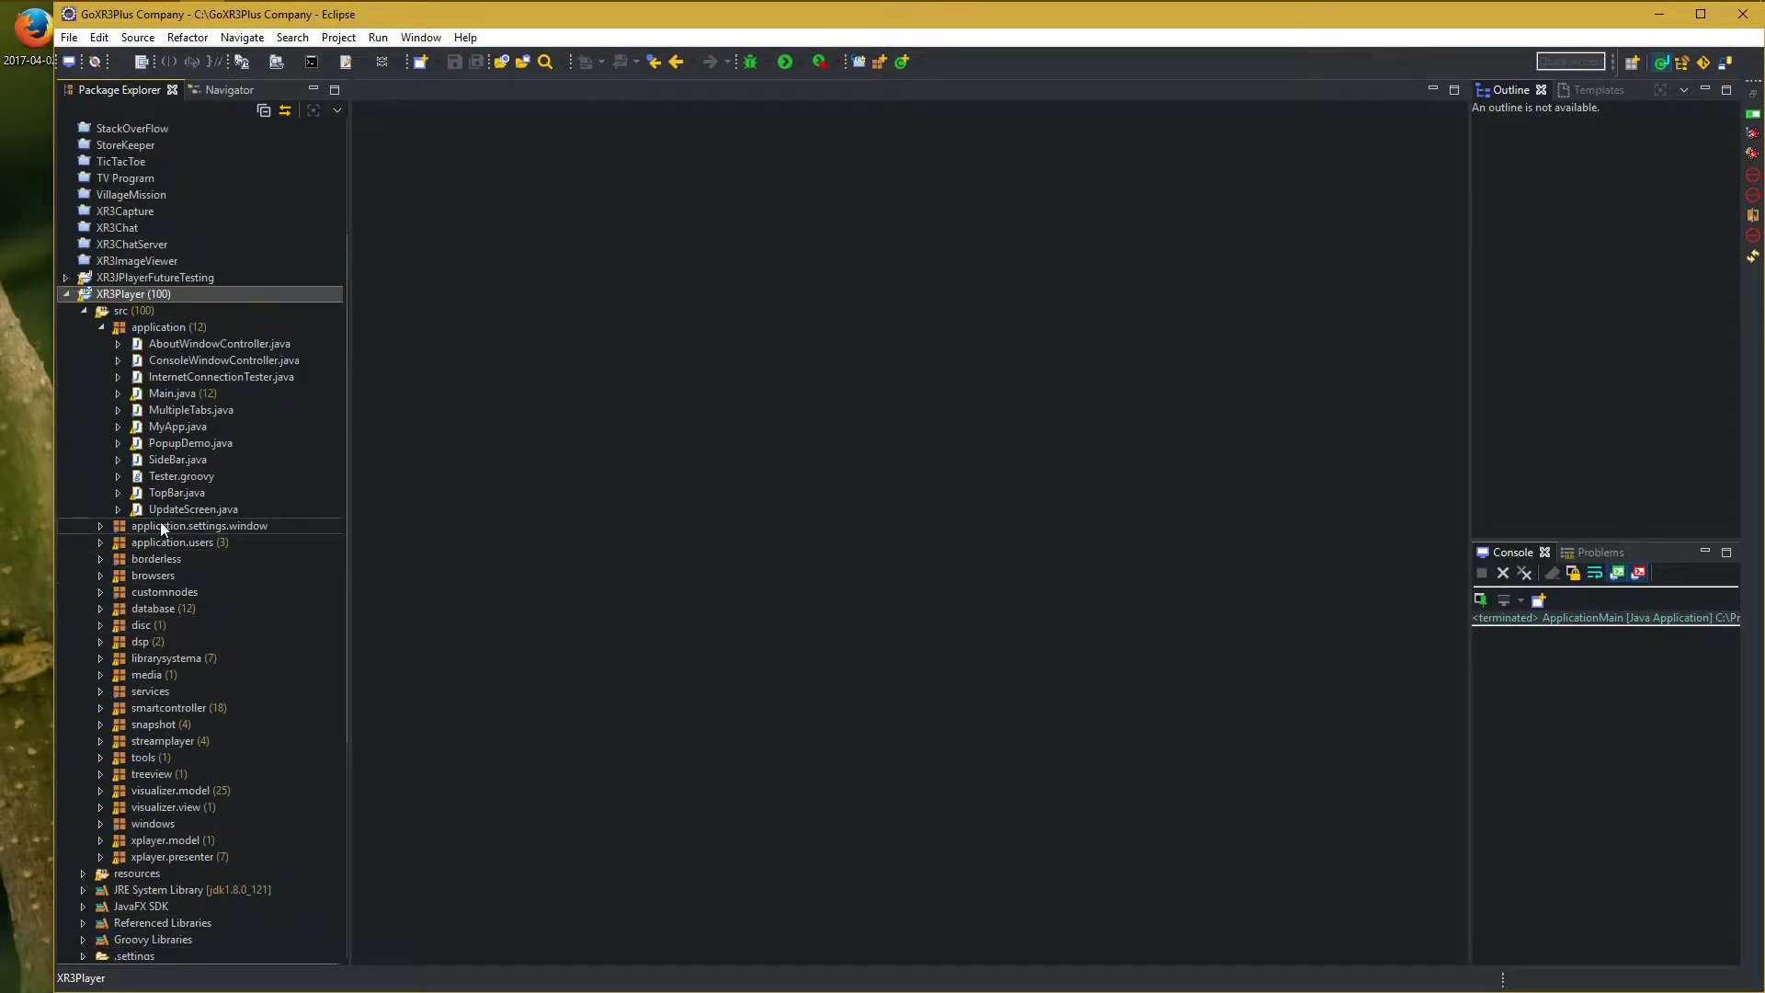
scroll(160, 522, "up", 2)
left_click(183, 494)
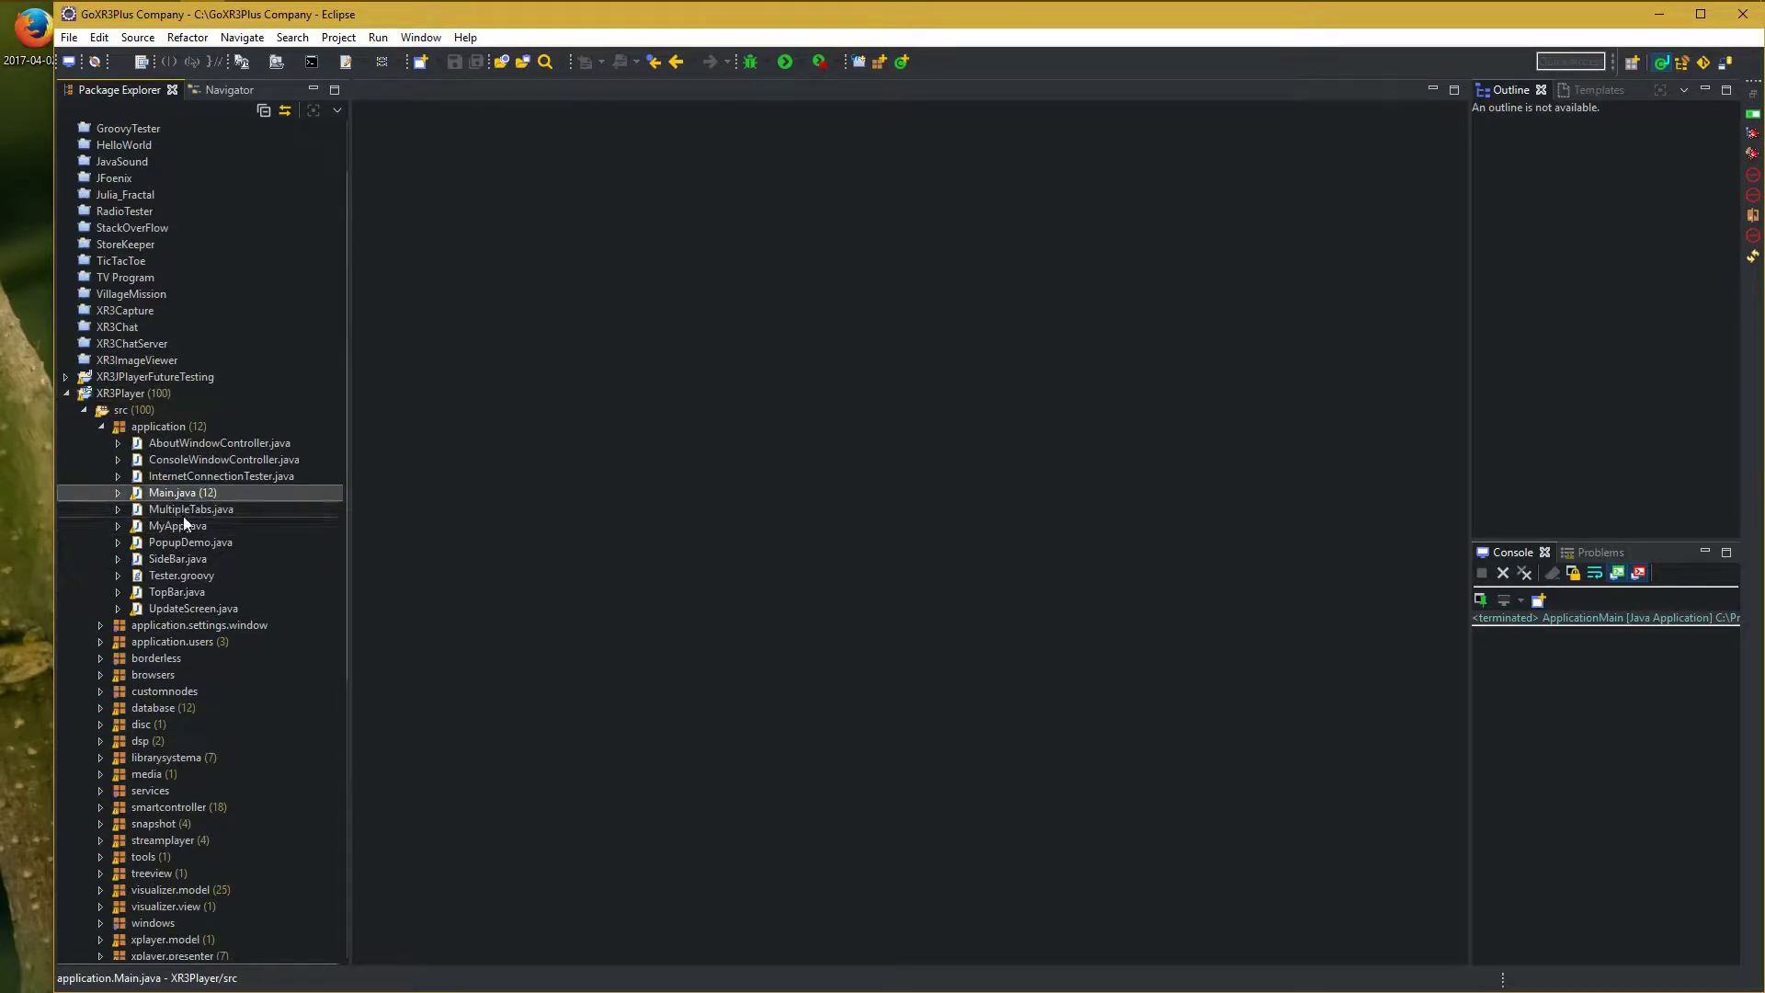
double_click(190, 493)
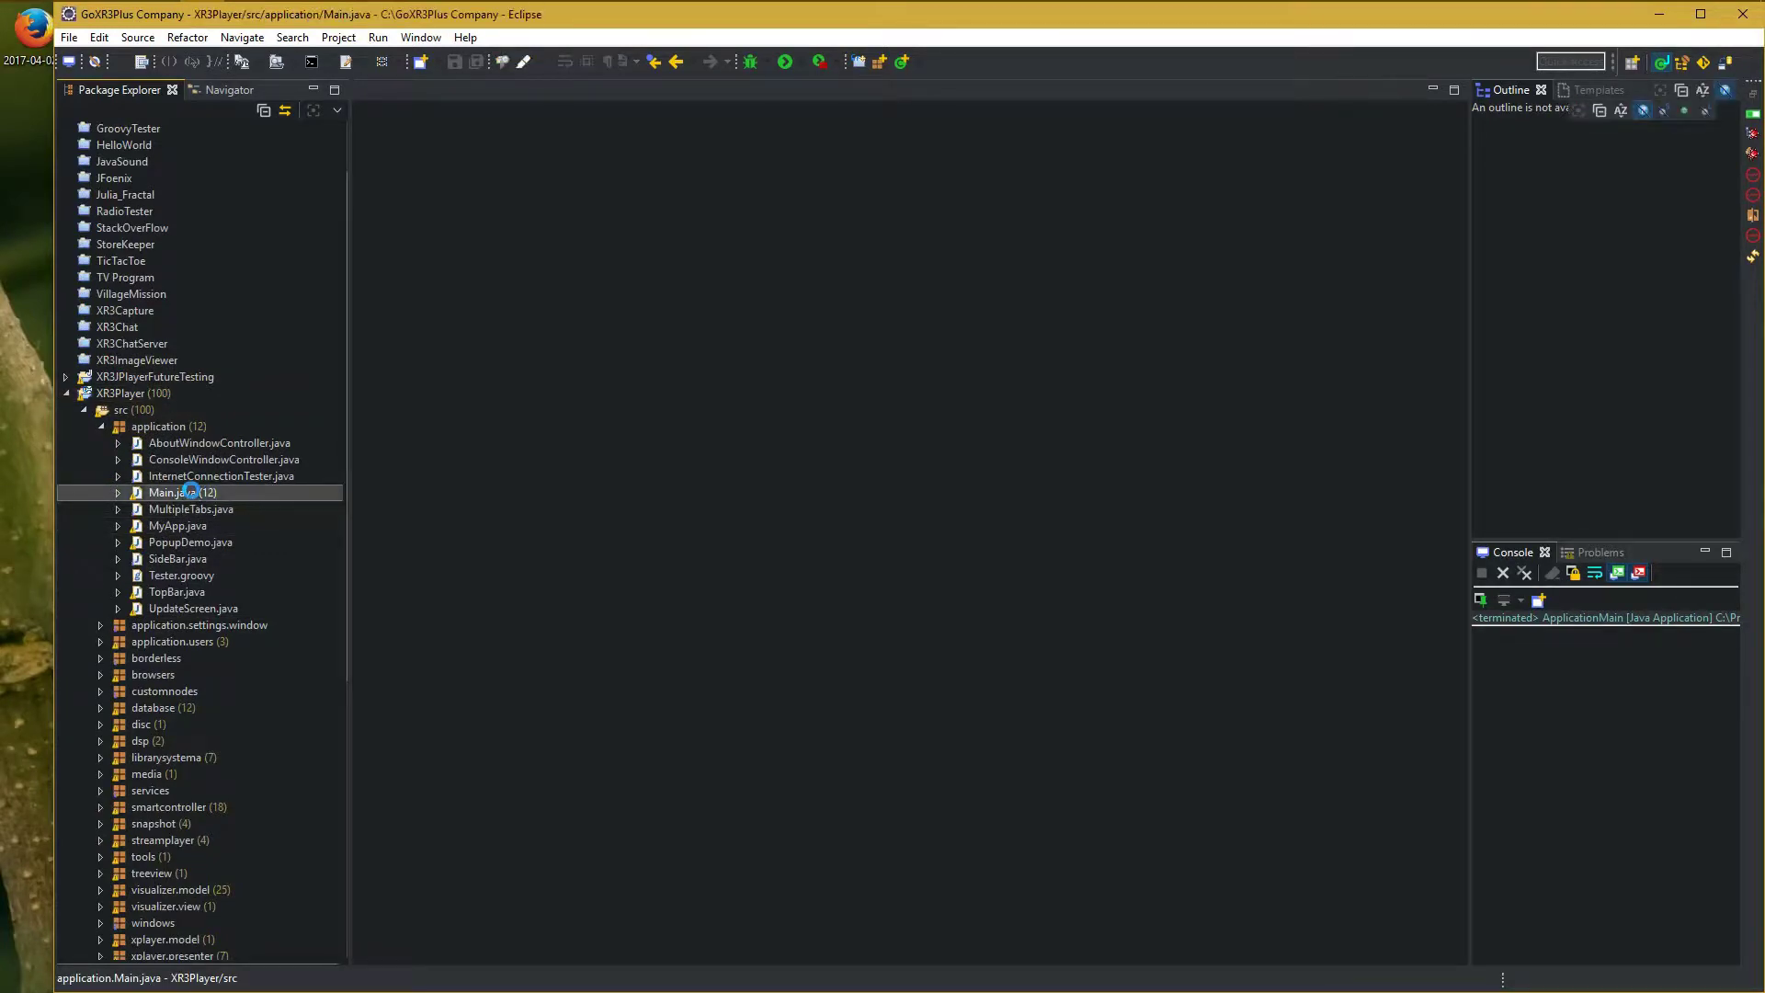
middle_click(408, 93)
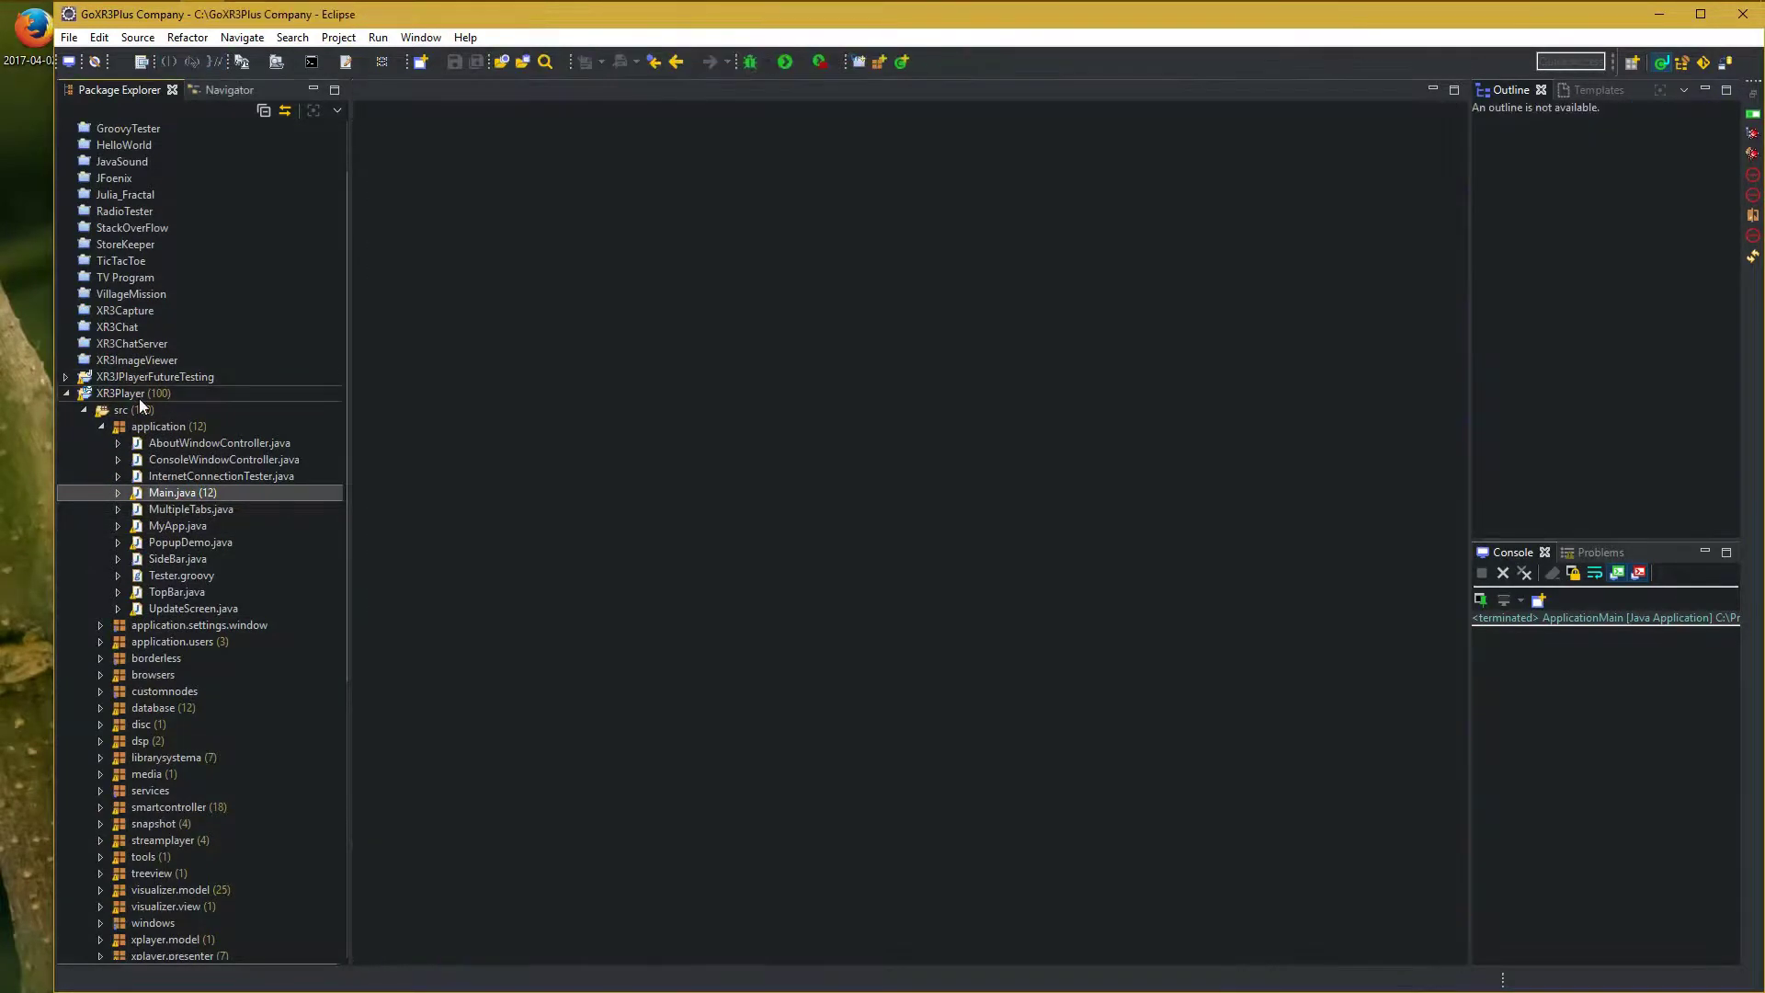
right_click(139, 399)
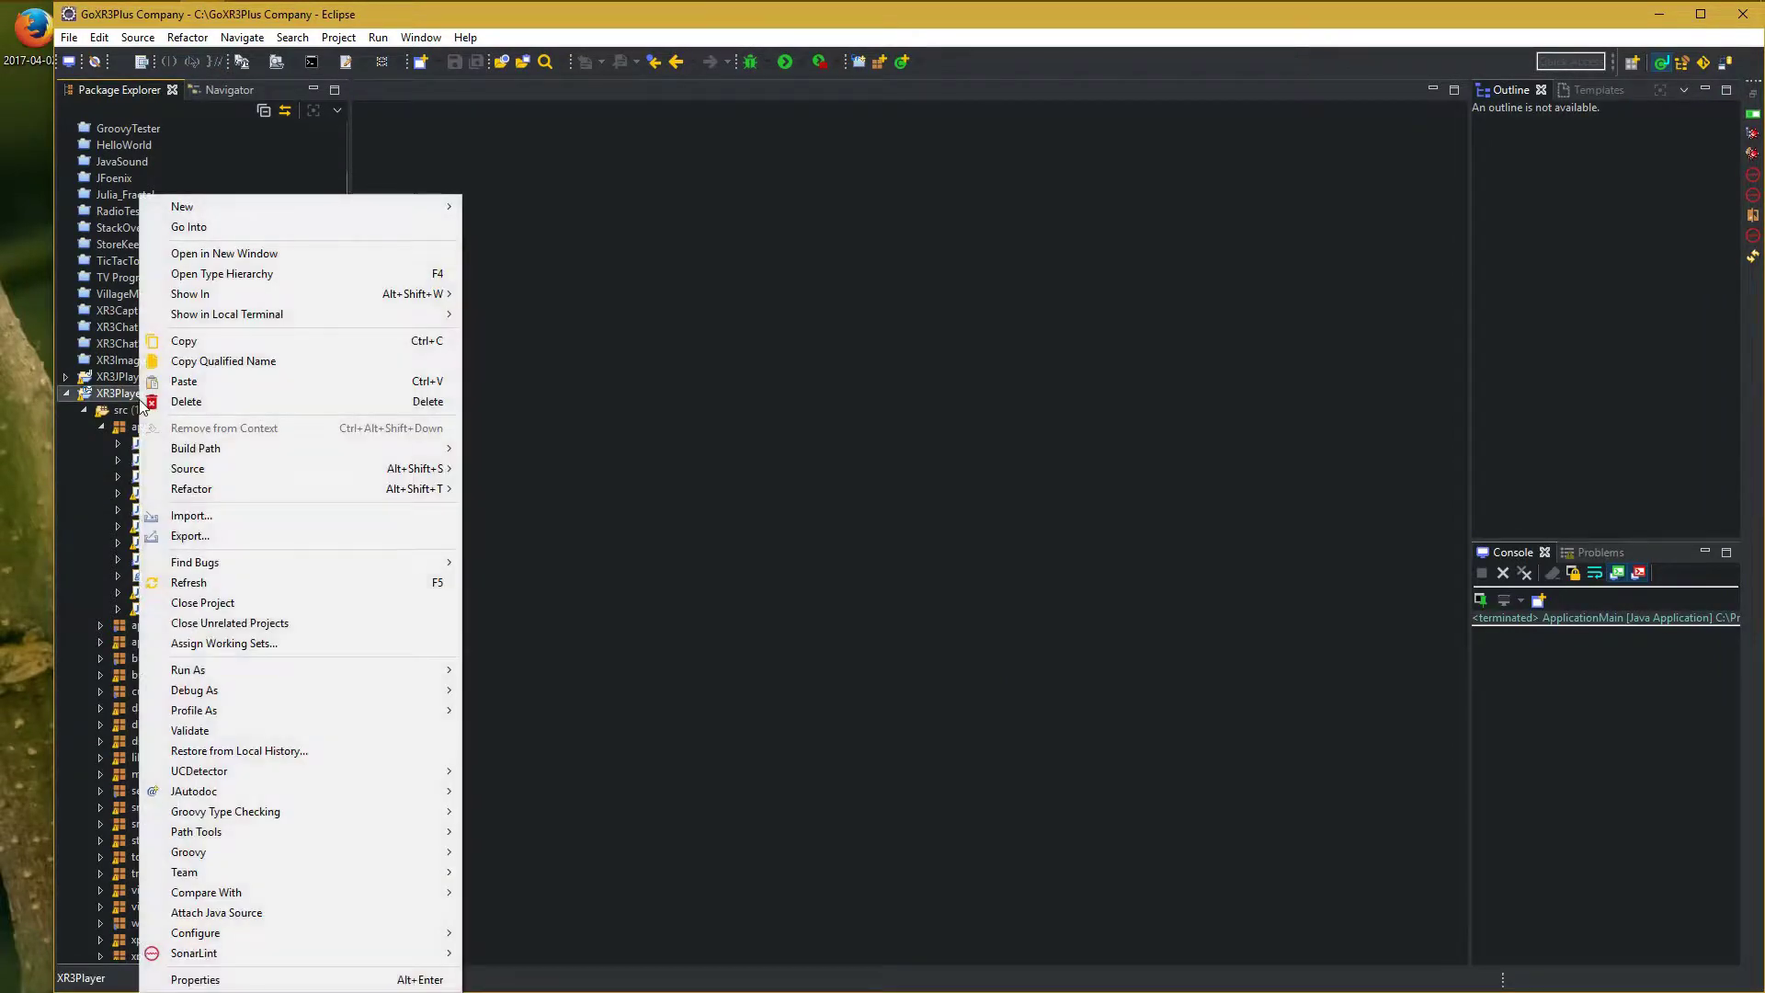
Start exporting XR3Player as a Java > Runnable JAR file
left_click(193, 535)
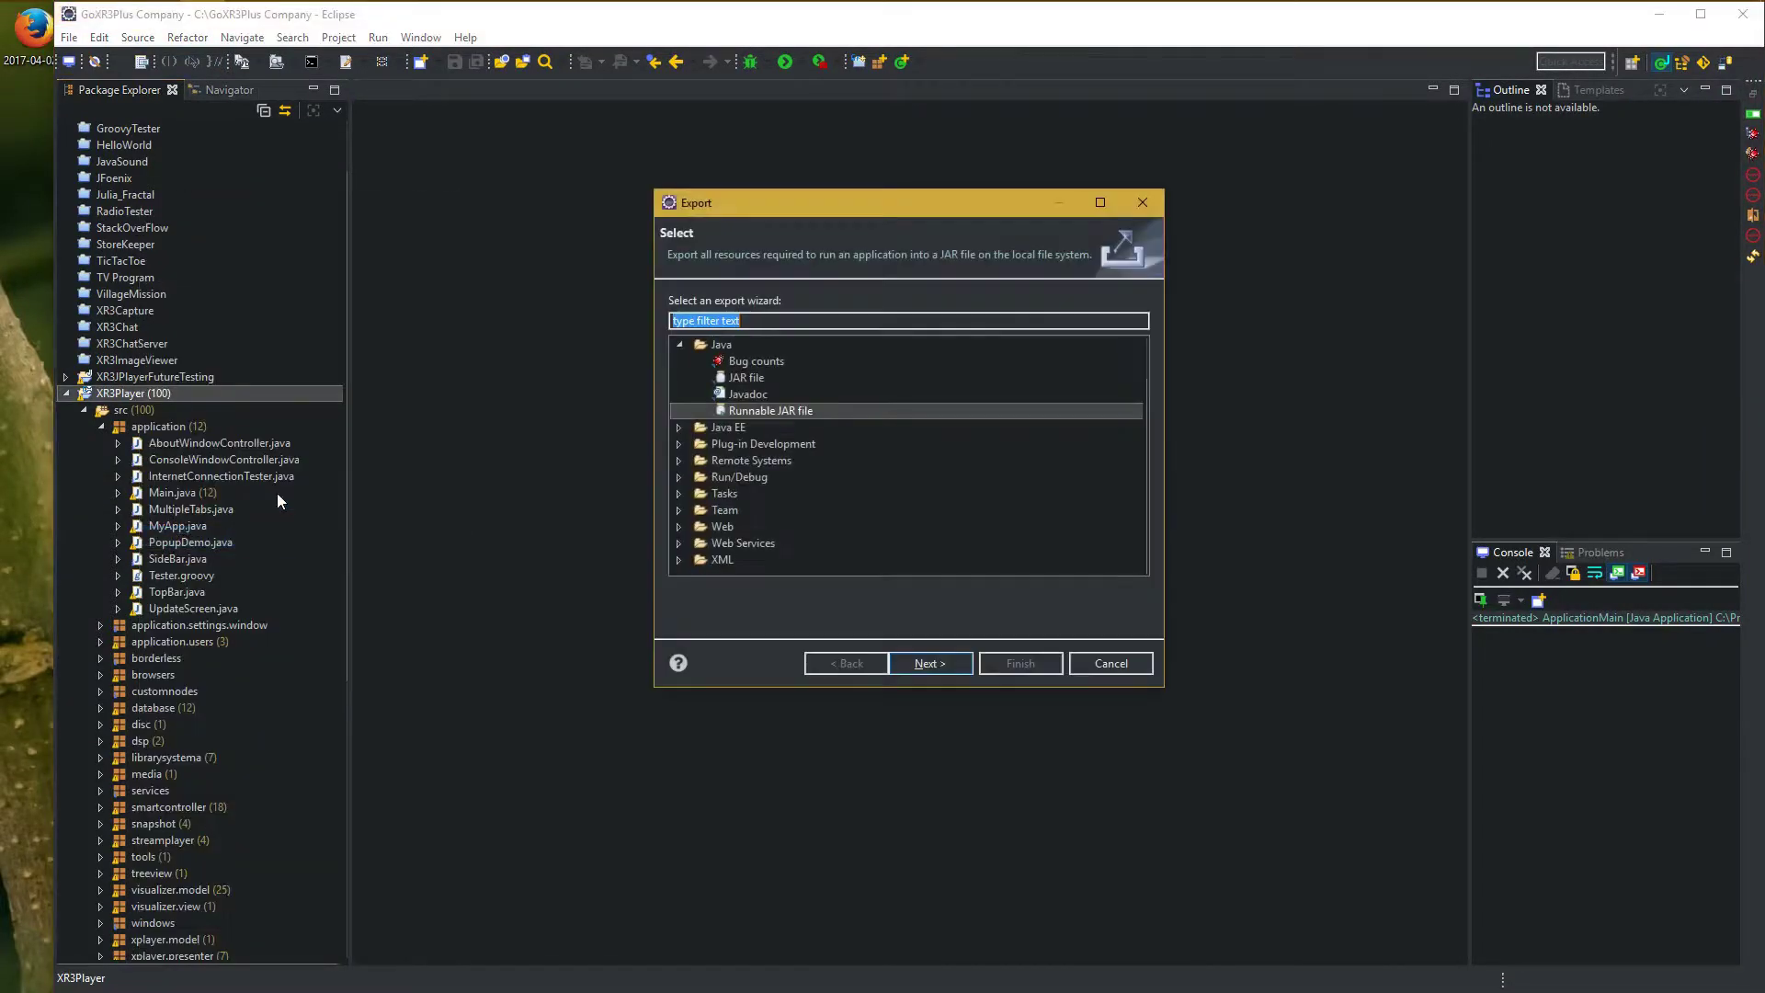
double_click(723, 395)
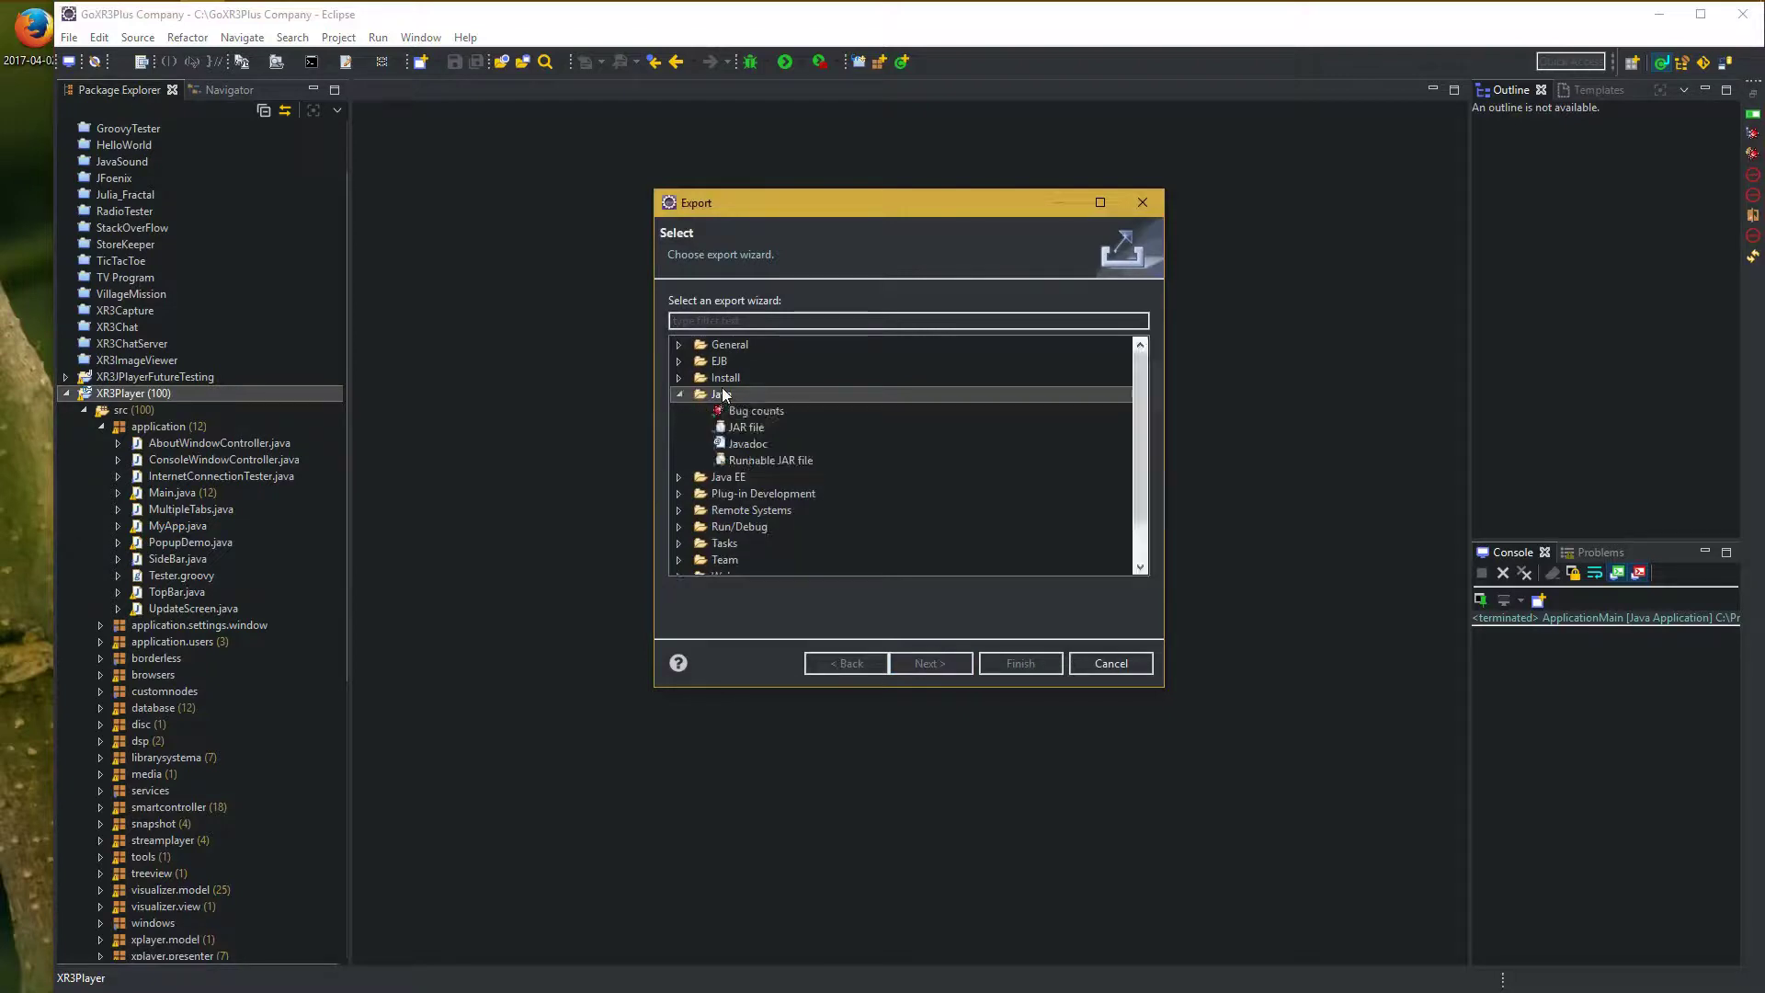
left_click(780, 463)
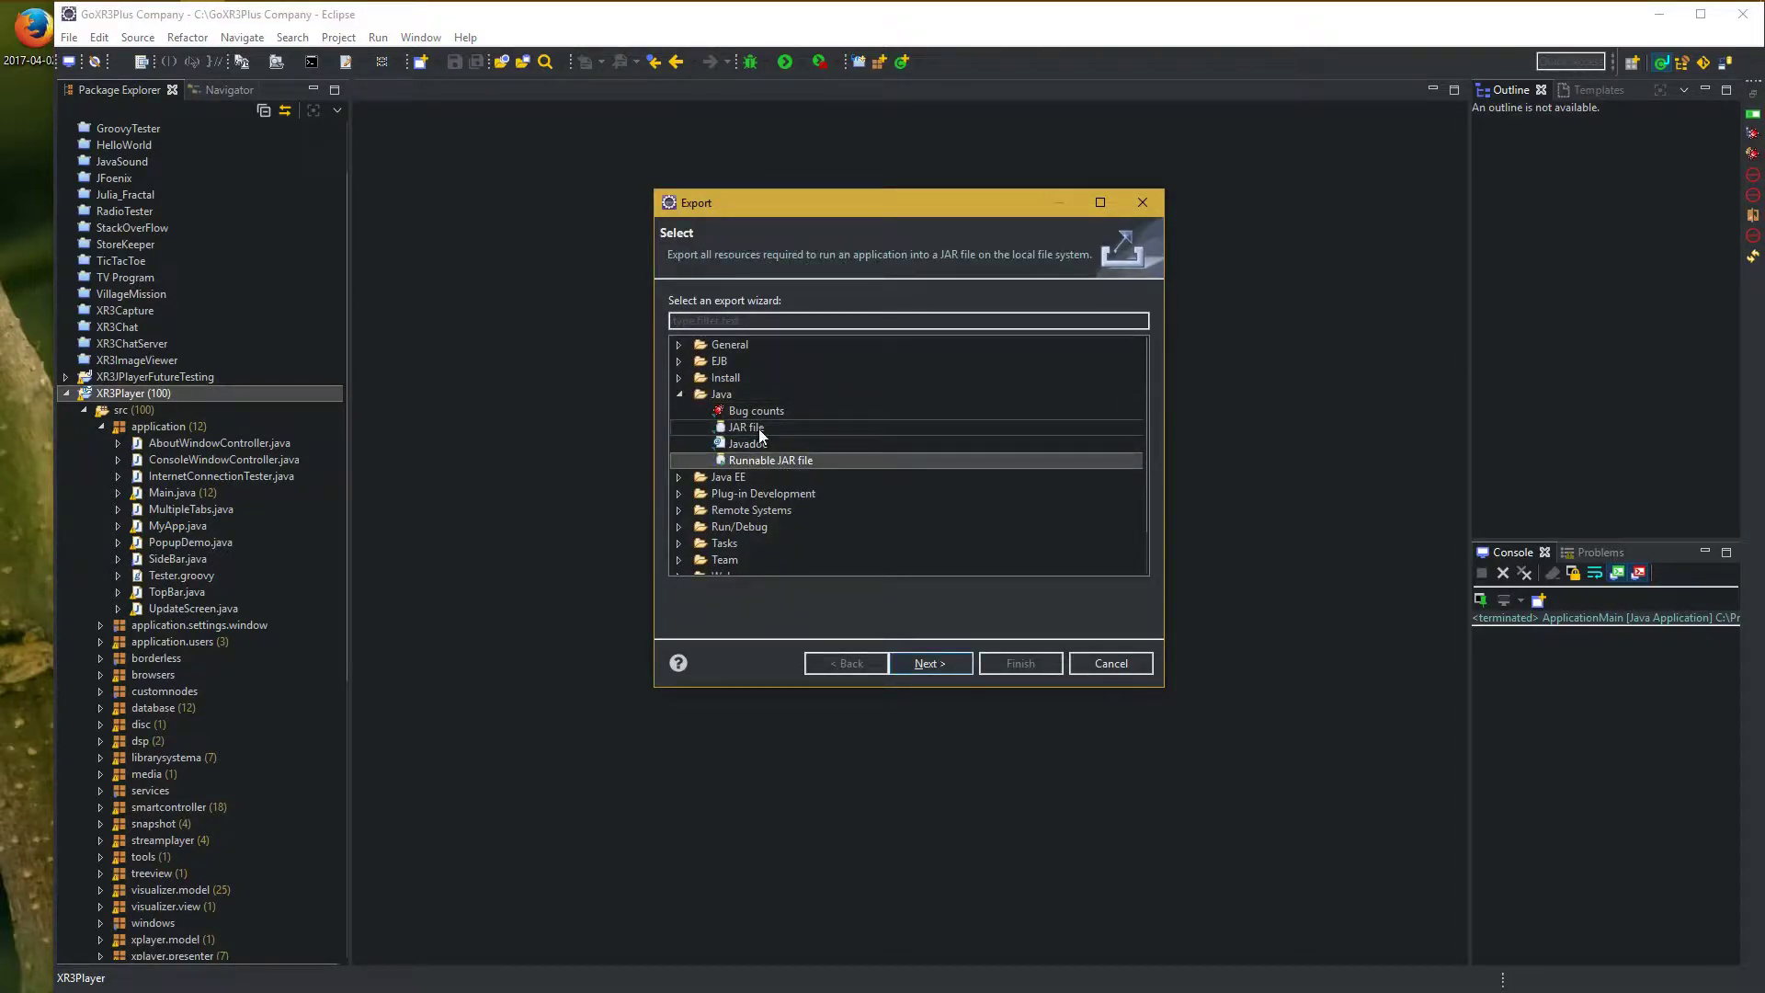
left_click(751, 429)
left_click(930, 662)
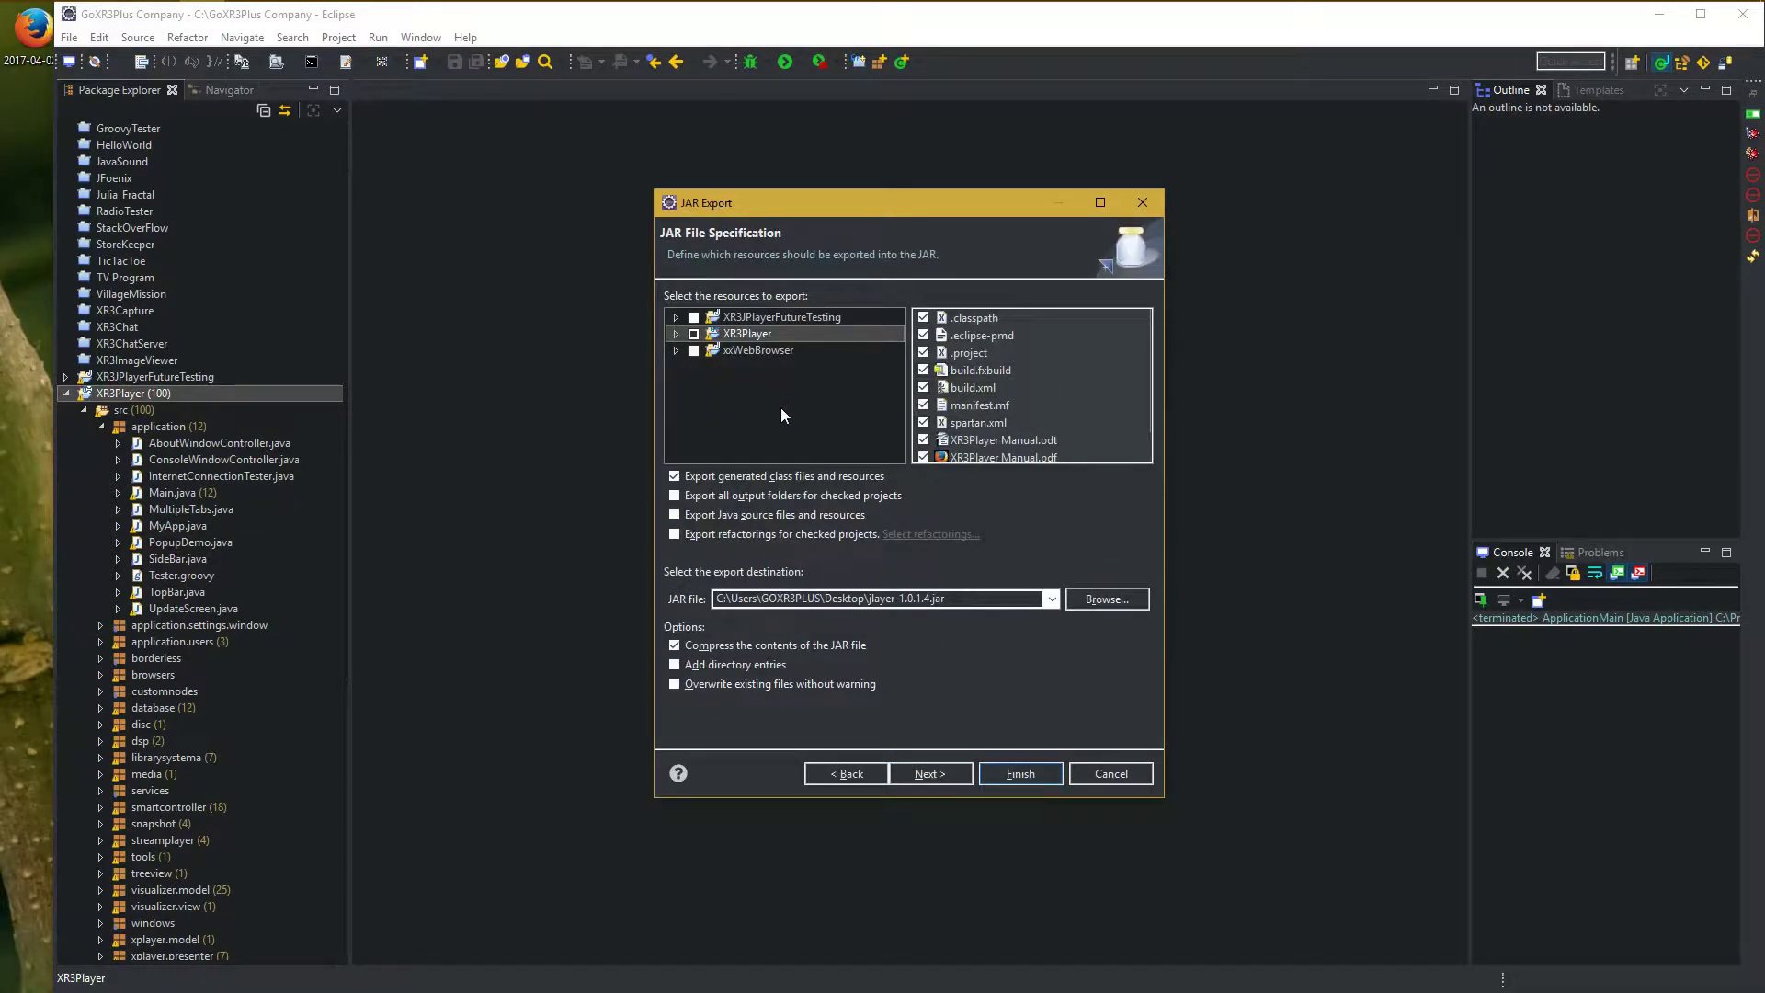
left_click(846, 773)
left_click(768, 461)
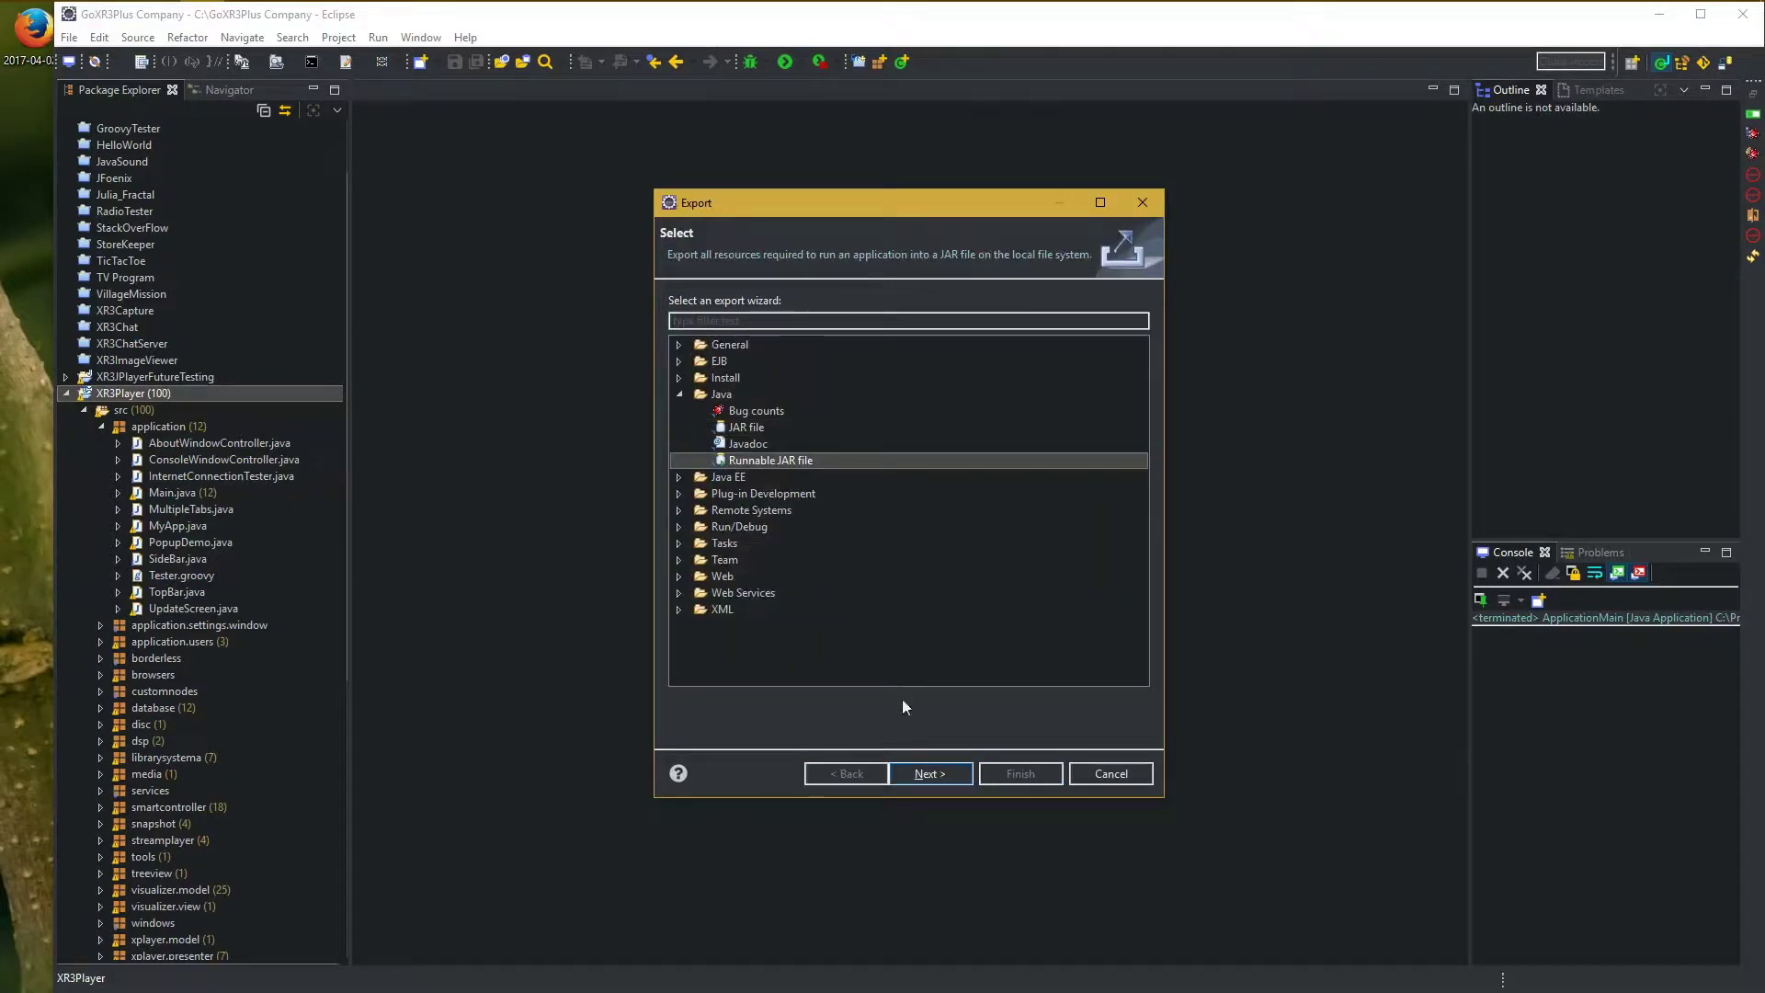
left_click(923, 773)
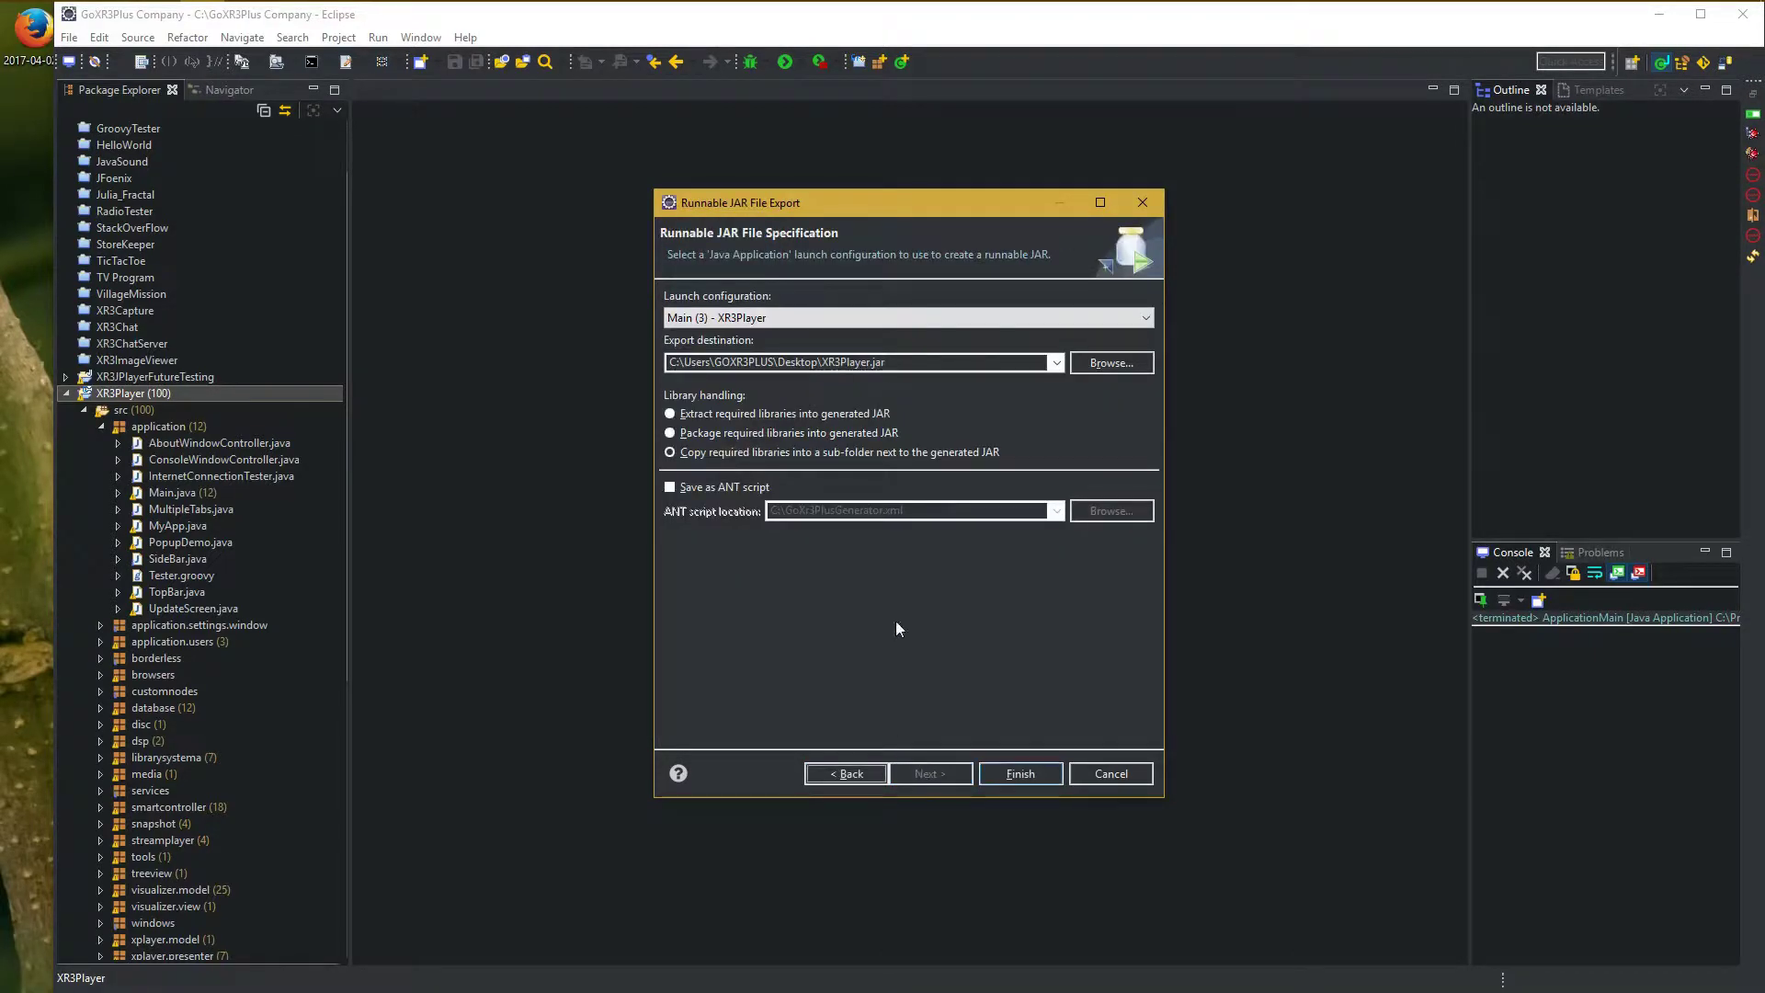
Use launch configuration Main (3) - XR3Player and save to XR3Player.jar on the Desktop
left_click(810, 319)
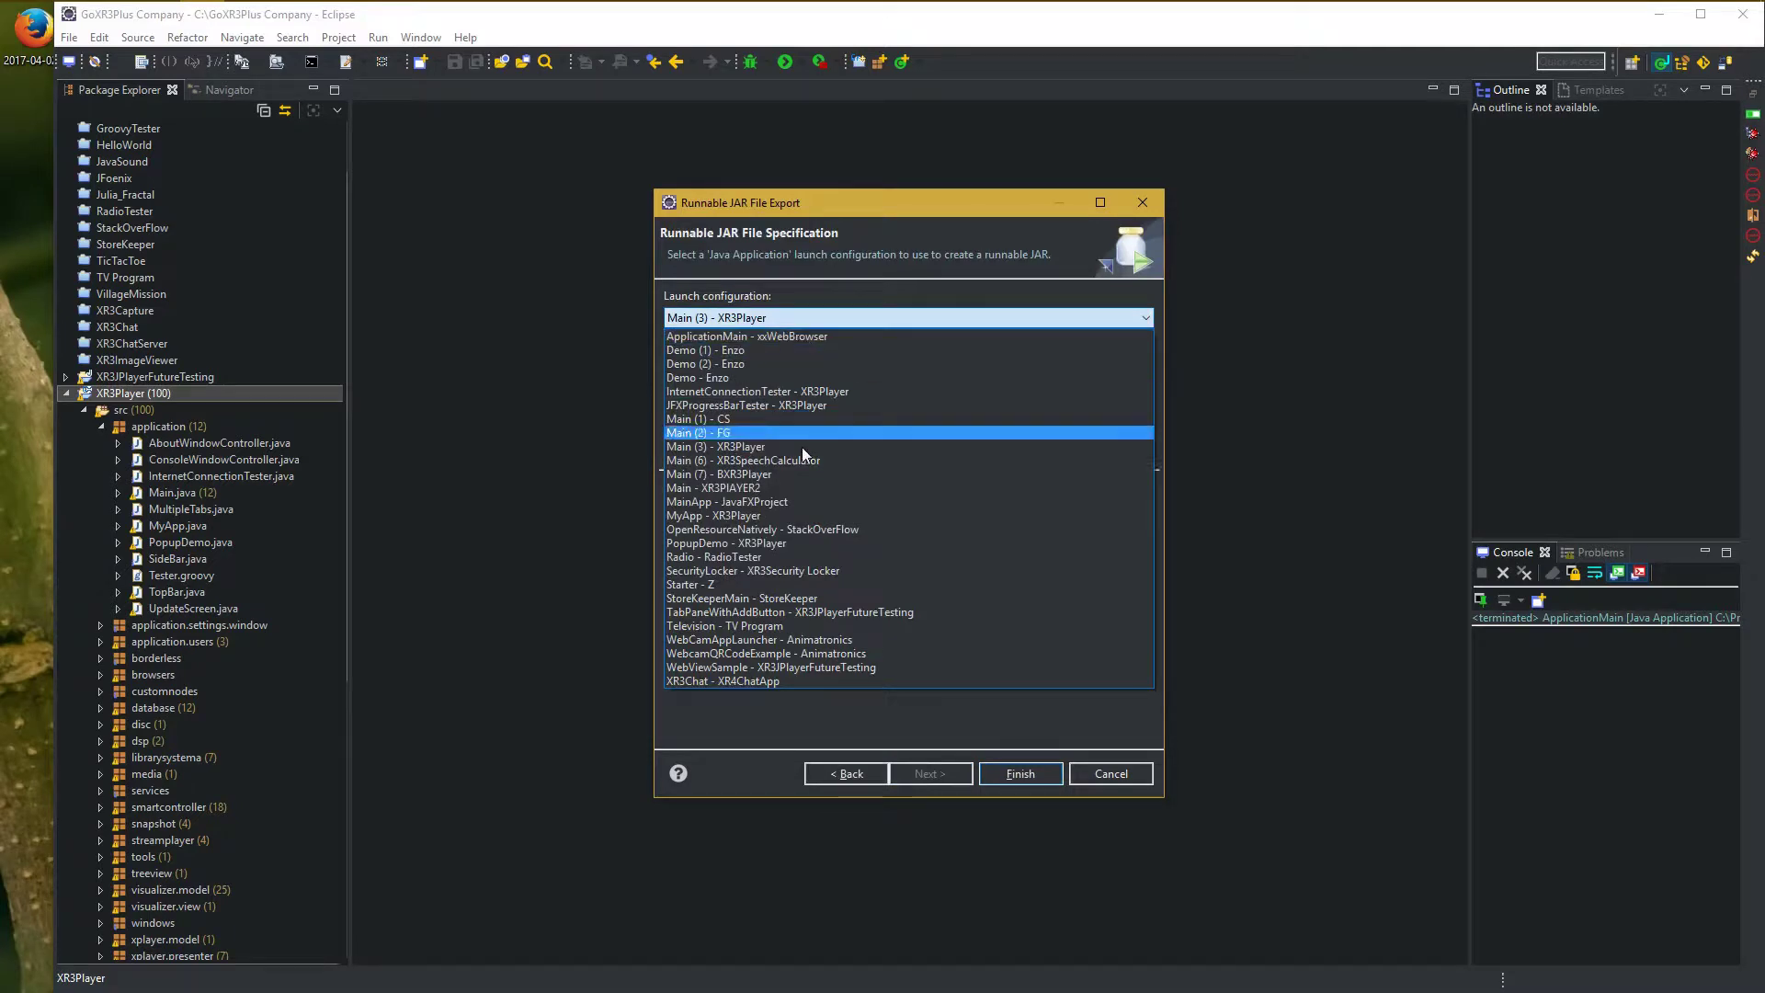
left_click(697, 447)
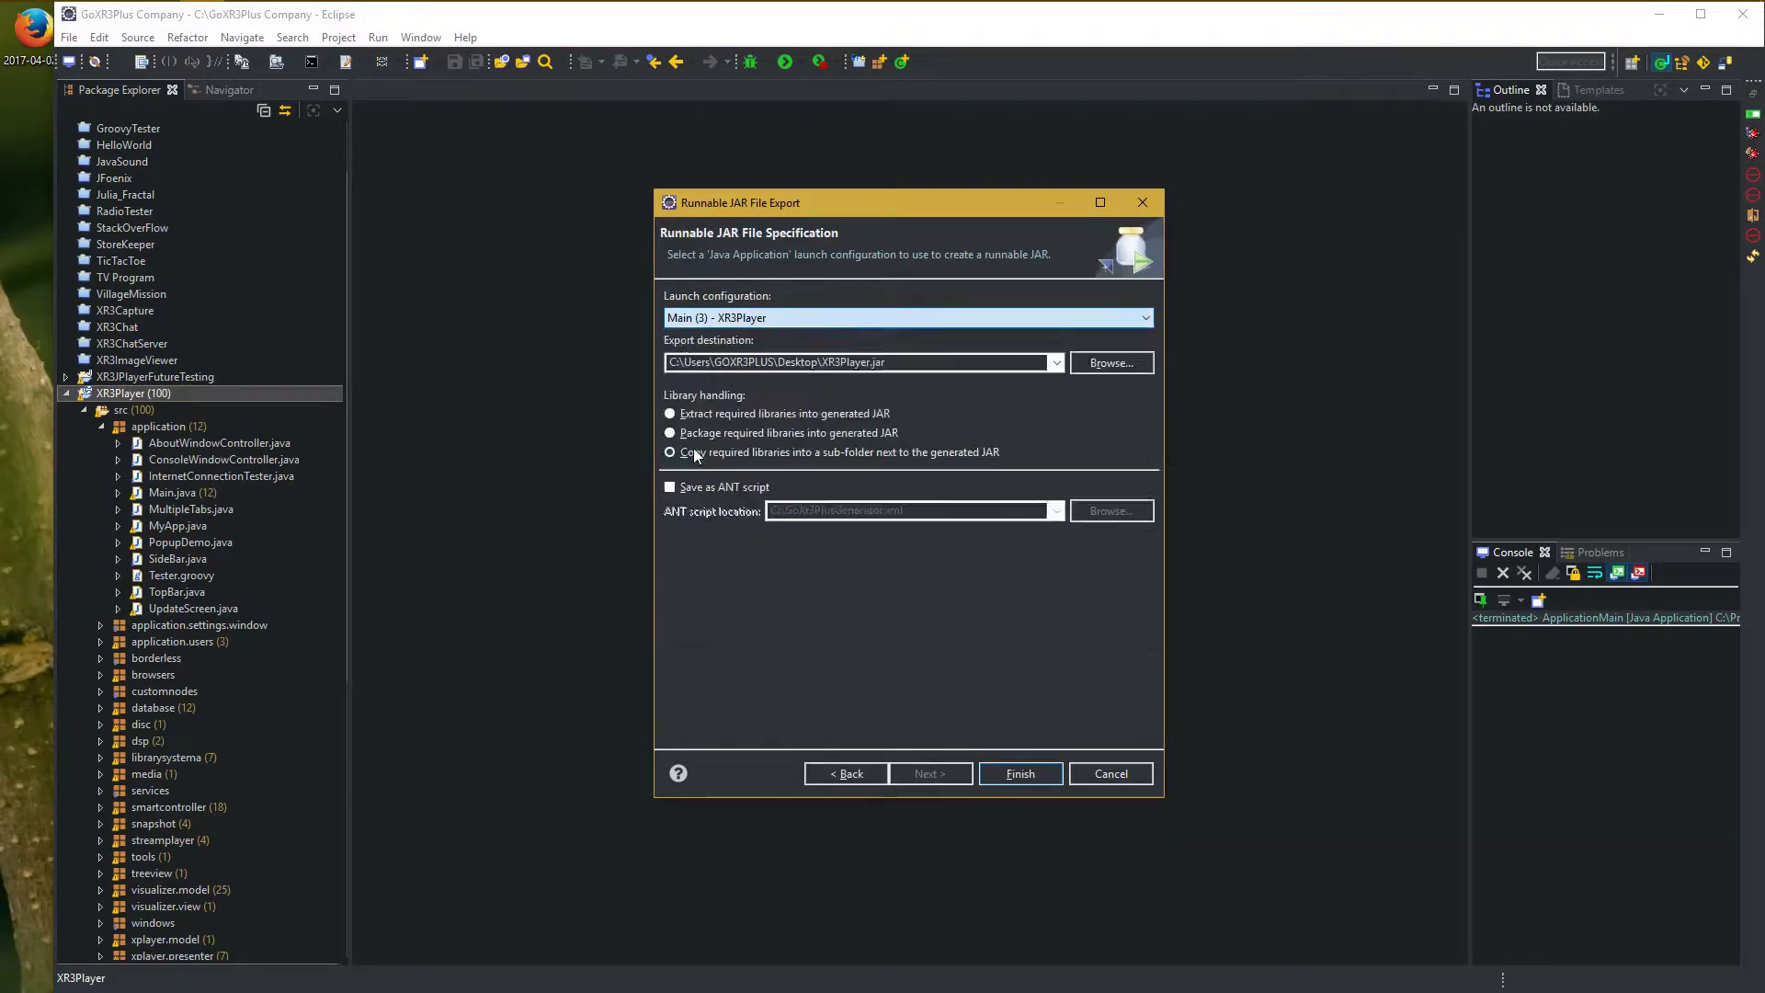
triple_click(856, 362)
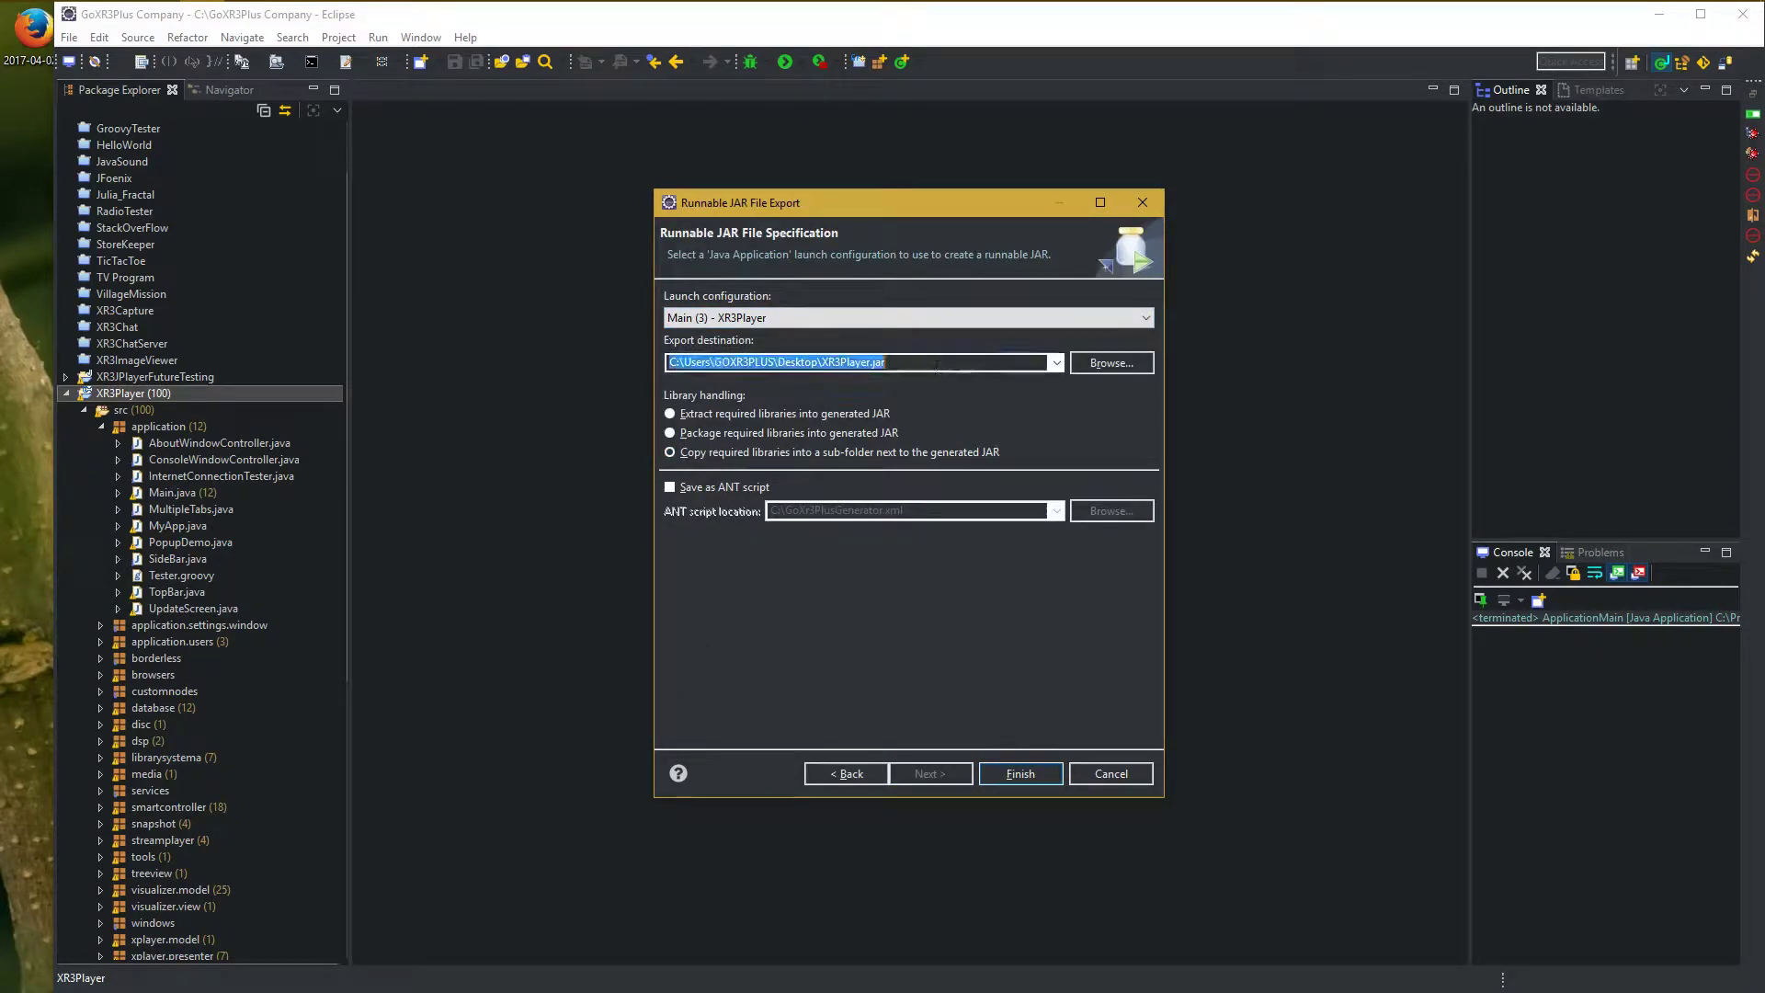
left_click(1110, 362)
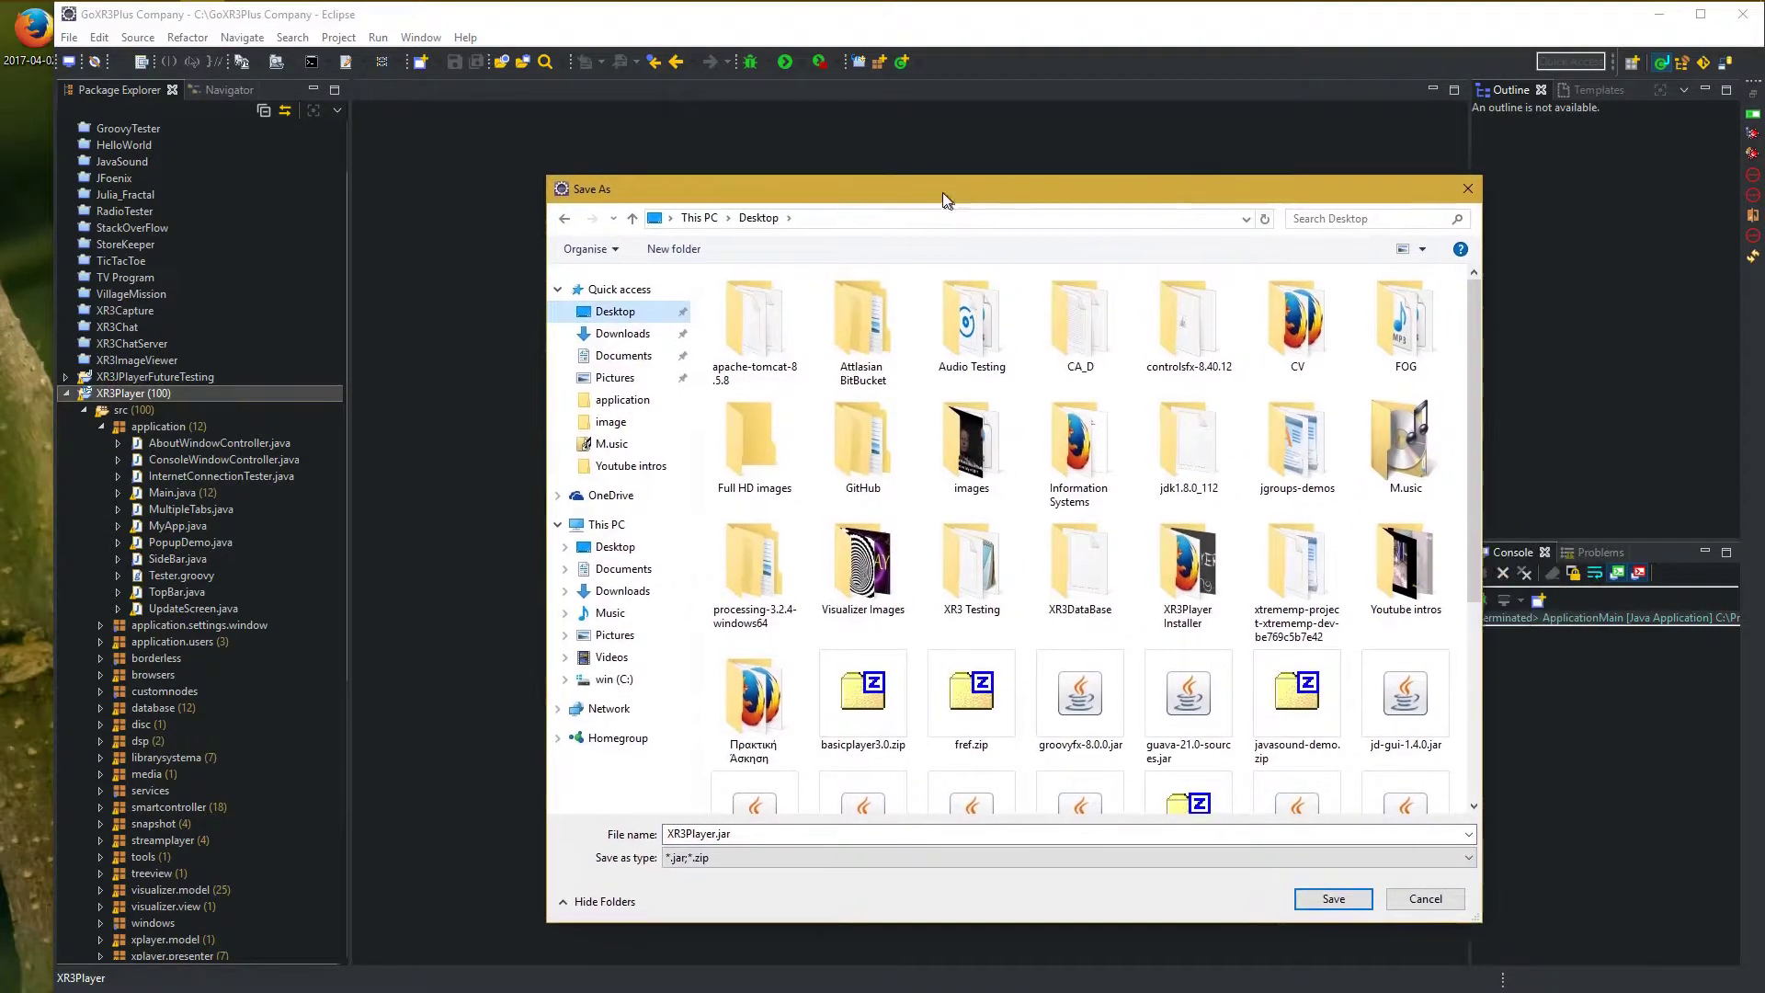
left_click_drag(1049, 253, 887, 191)
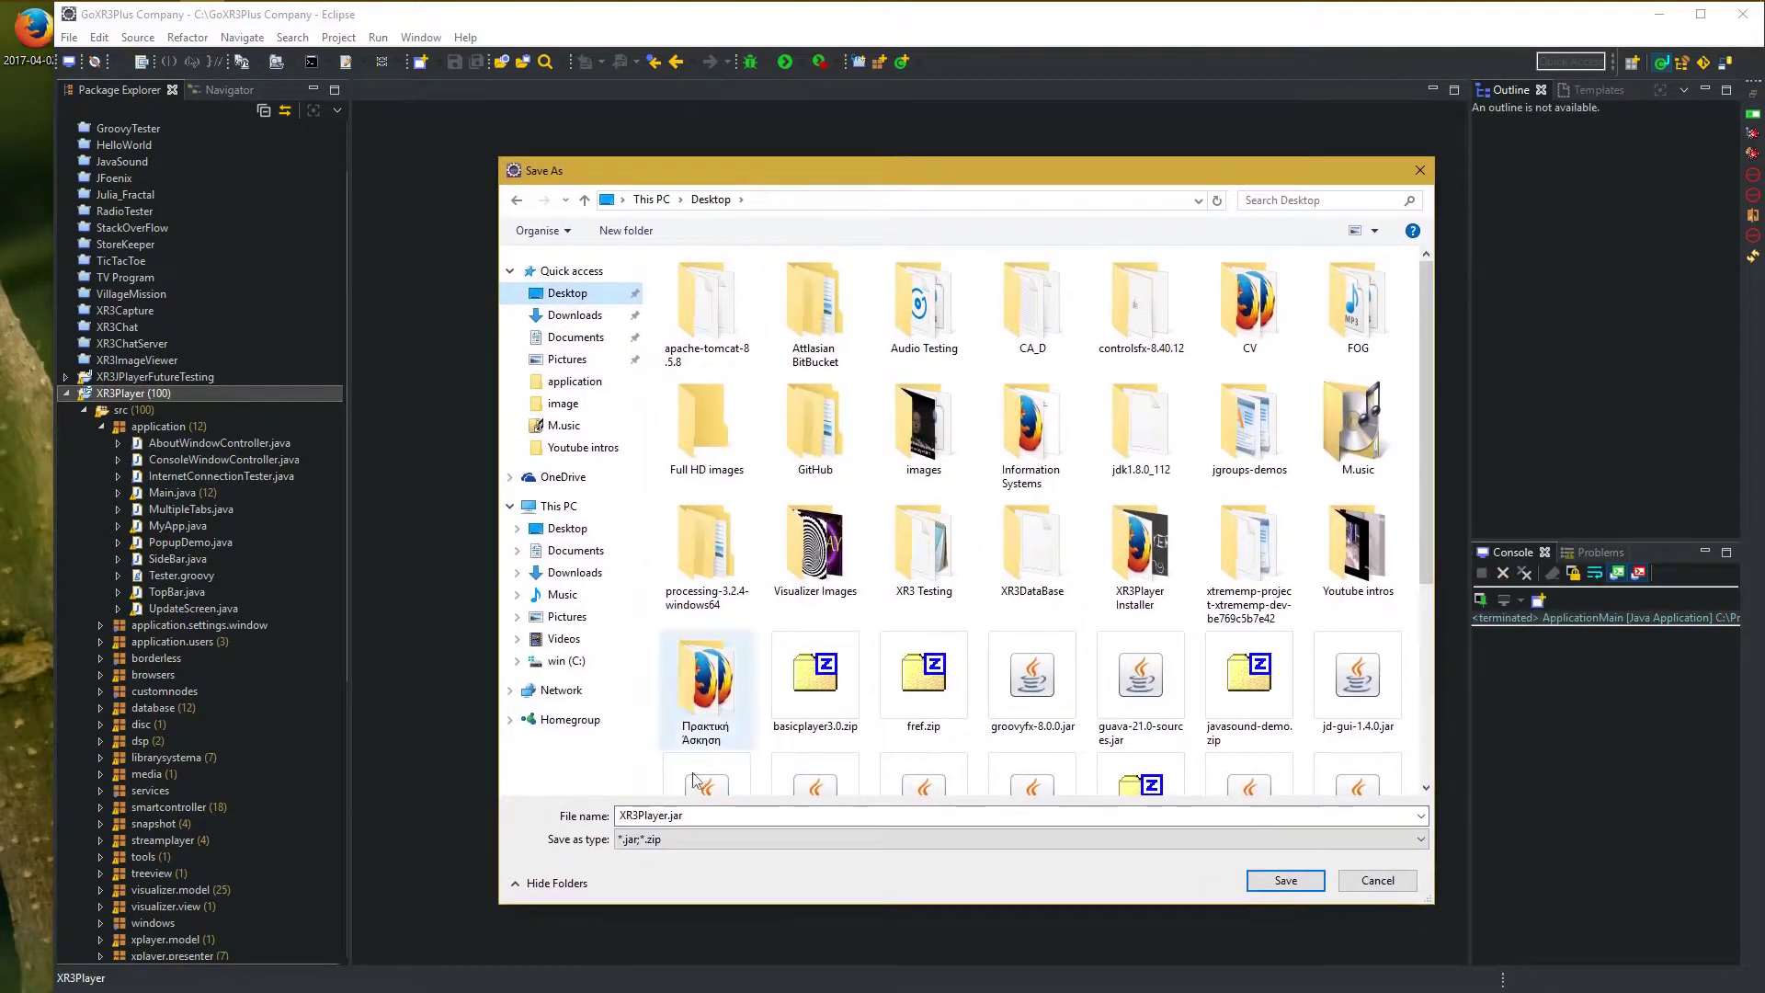
double_click(680, 816)
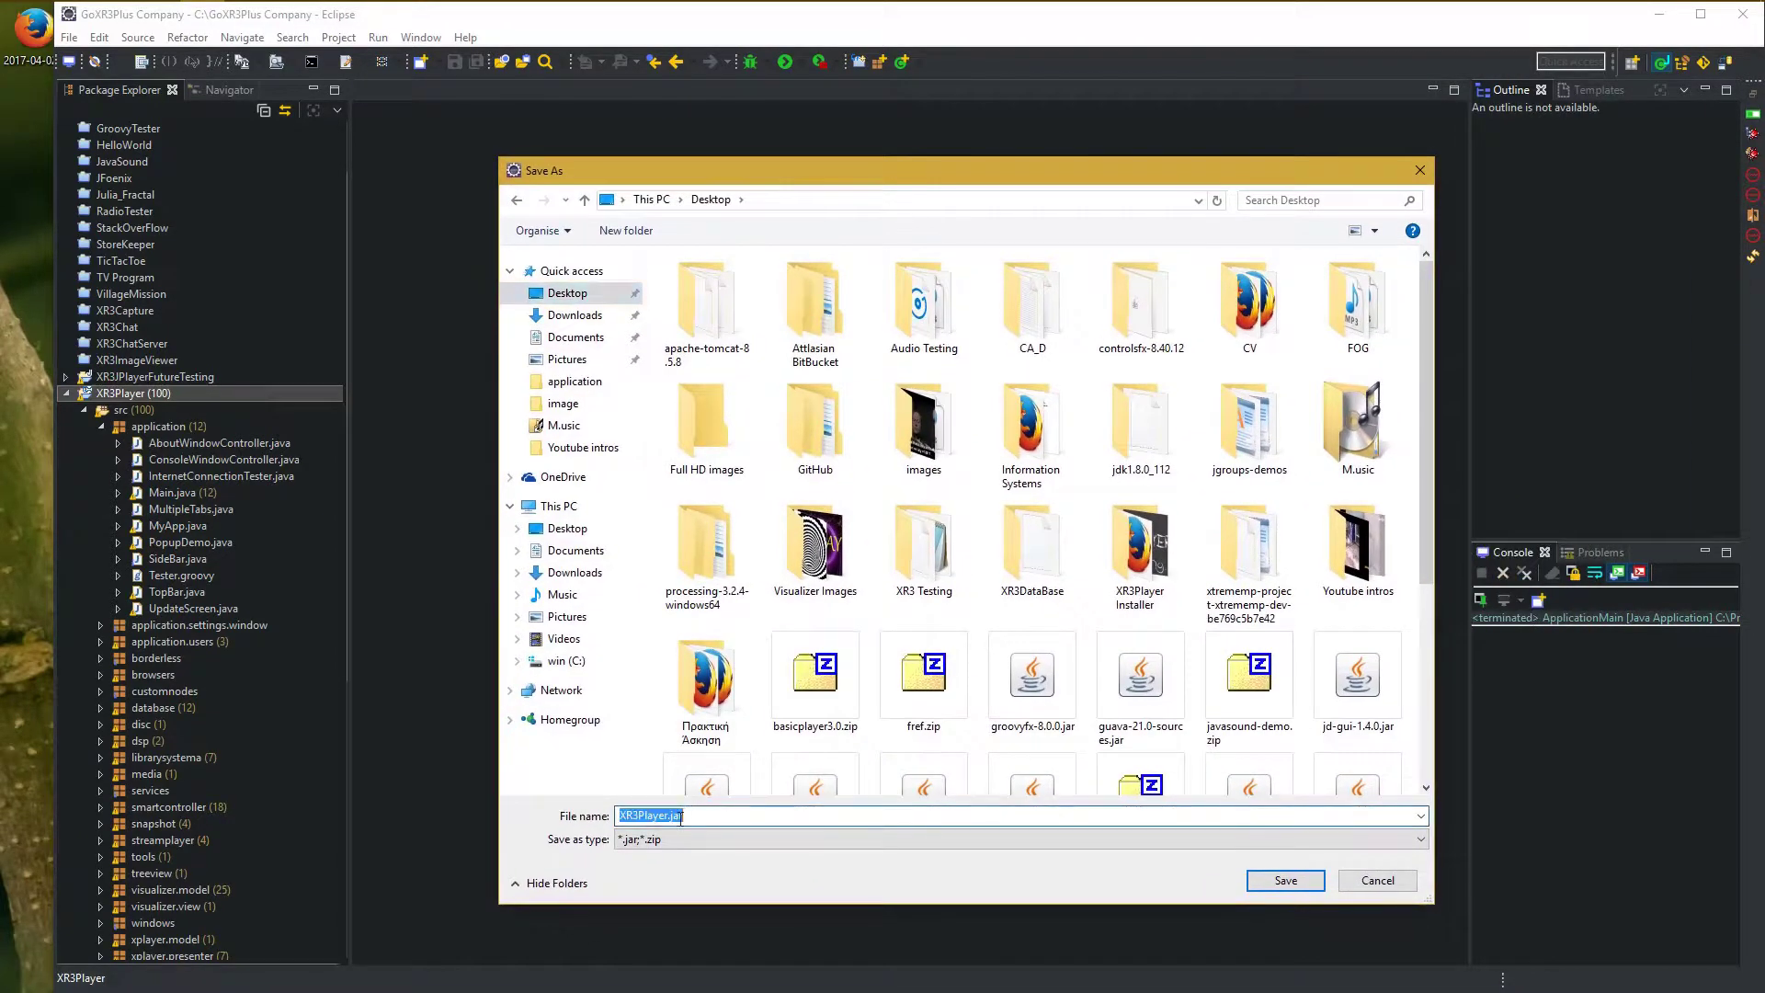
left_click(1318, 884)
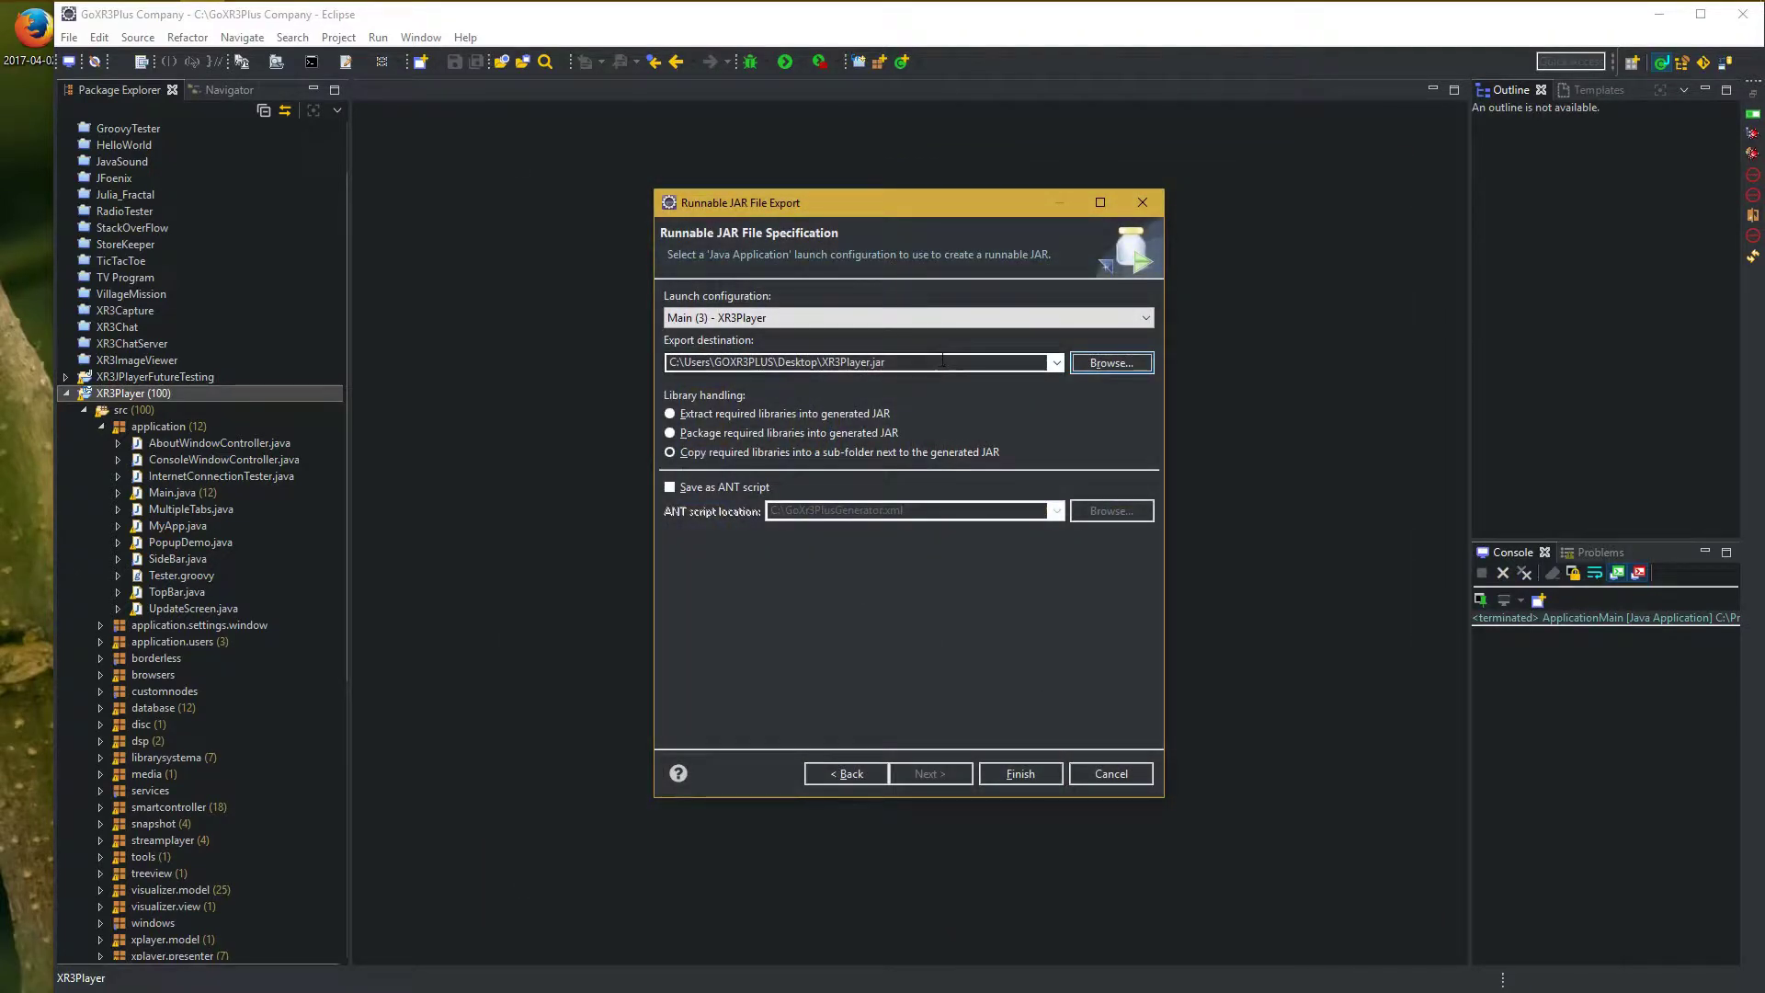
Try the package, extract and copy library handling options, ending on extract into the JAR
double_click(731, 361)
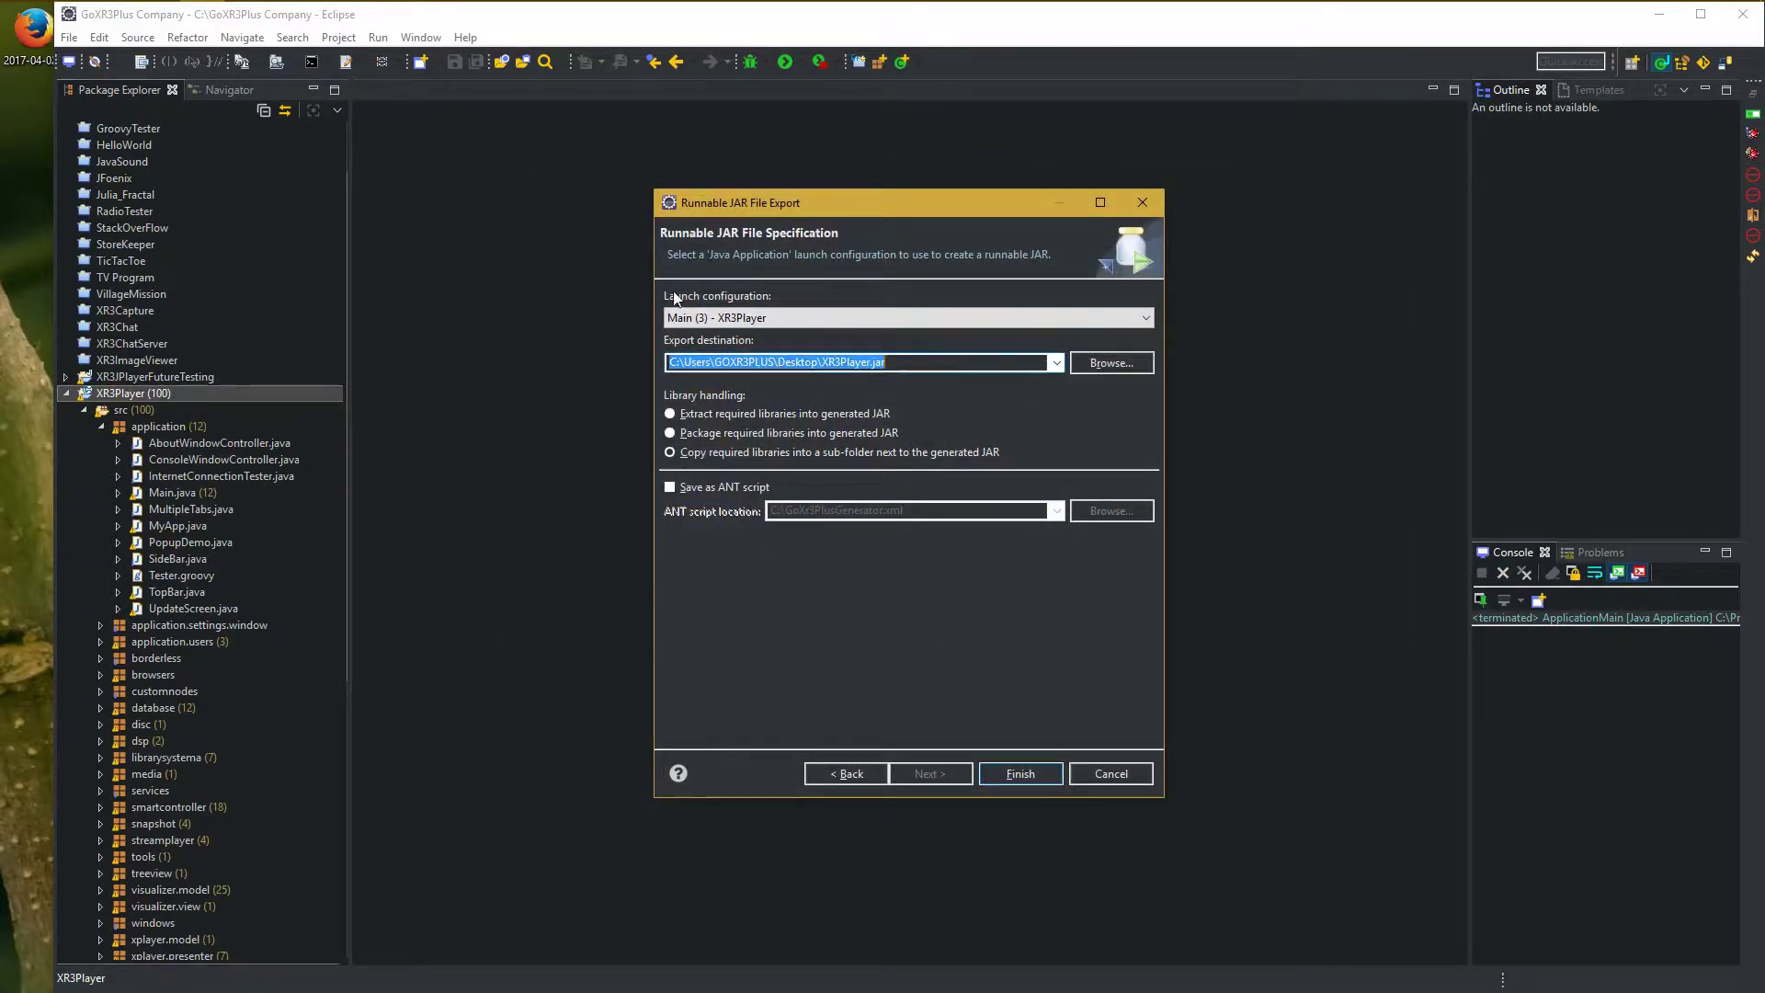
left_click(922, 364)
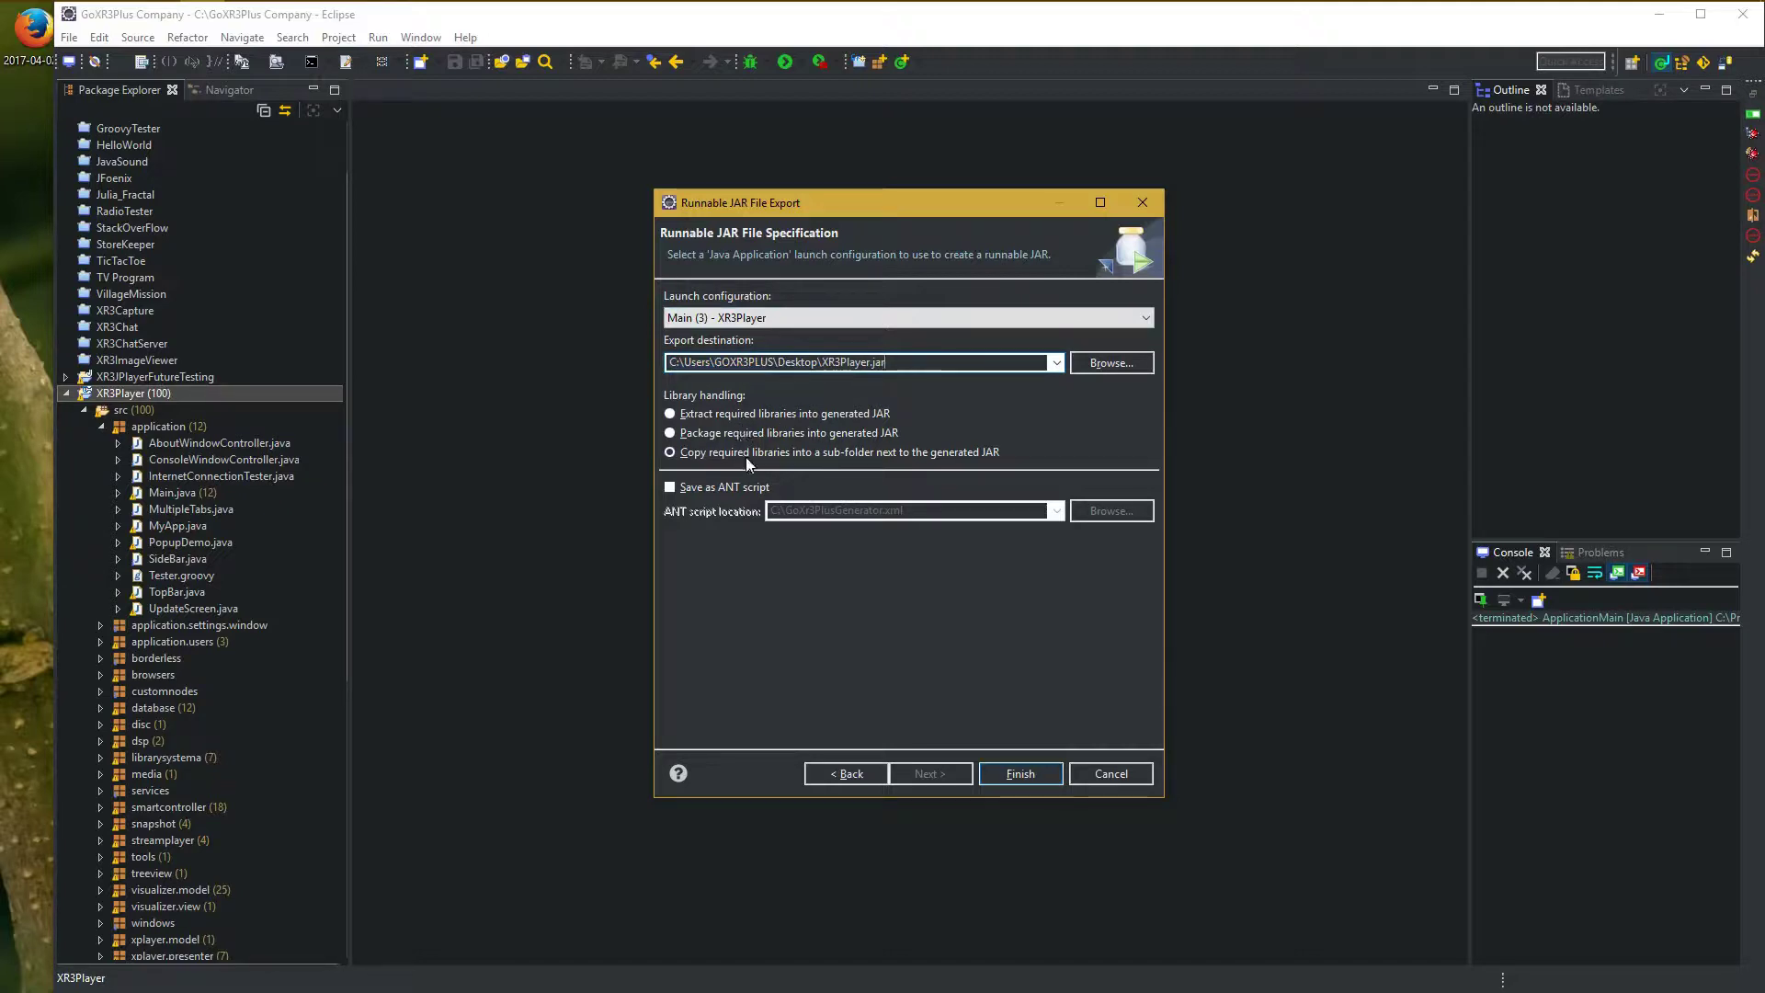
left_click(740, 435)
left_click(796, 412)
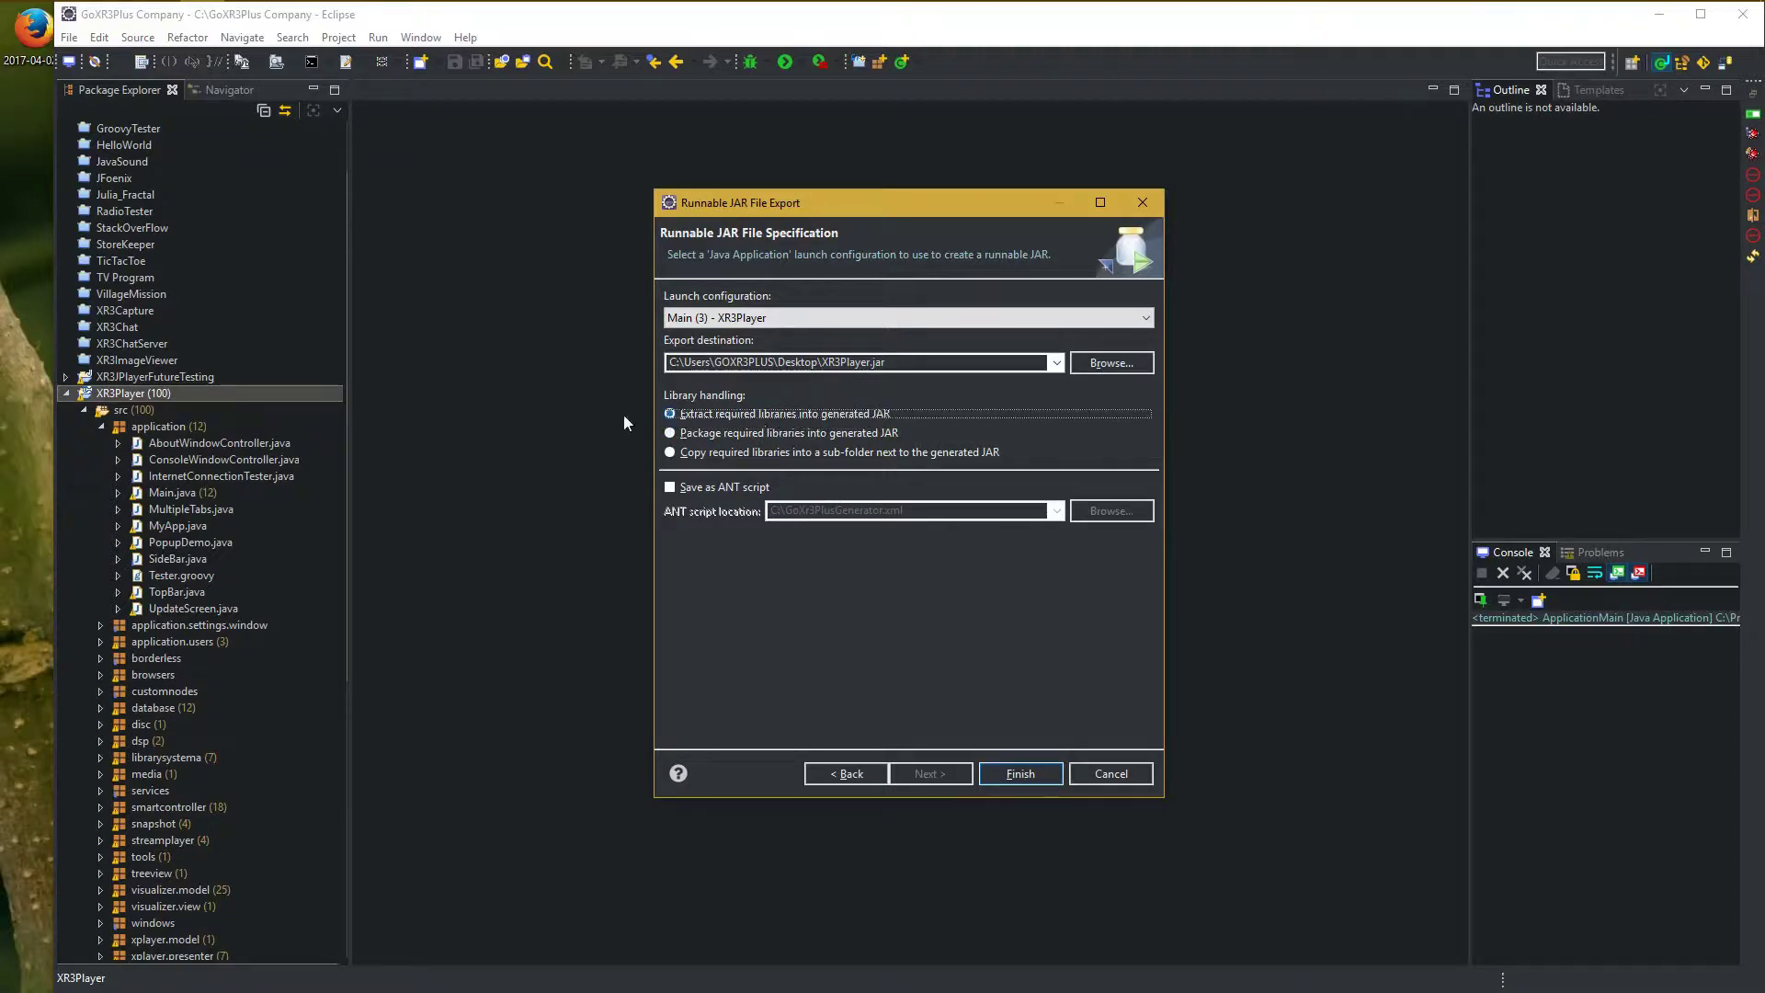
left_click(716, 455)
left_click(744, 413)
Cancel the export and open mp3spi1.9.5.jar's PropertiesContainer.class from Referenced Libraries
left_click(1108, 773)
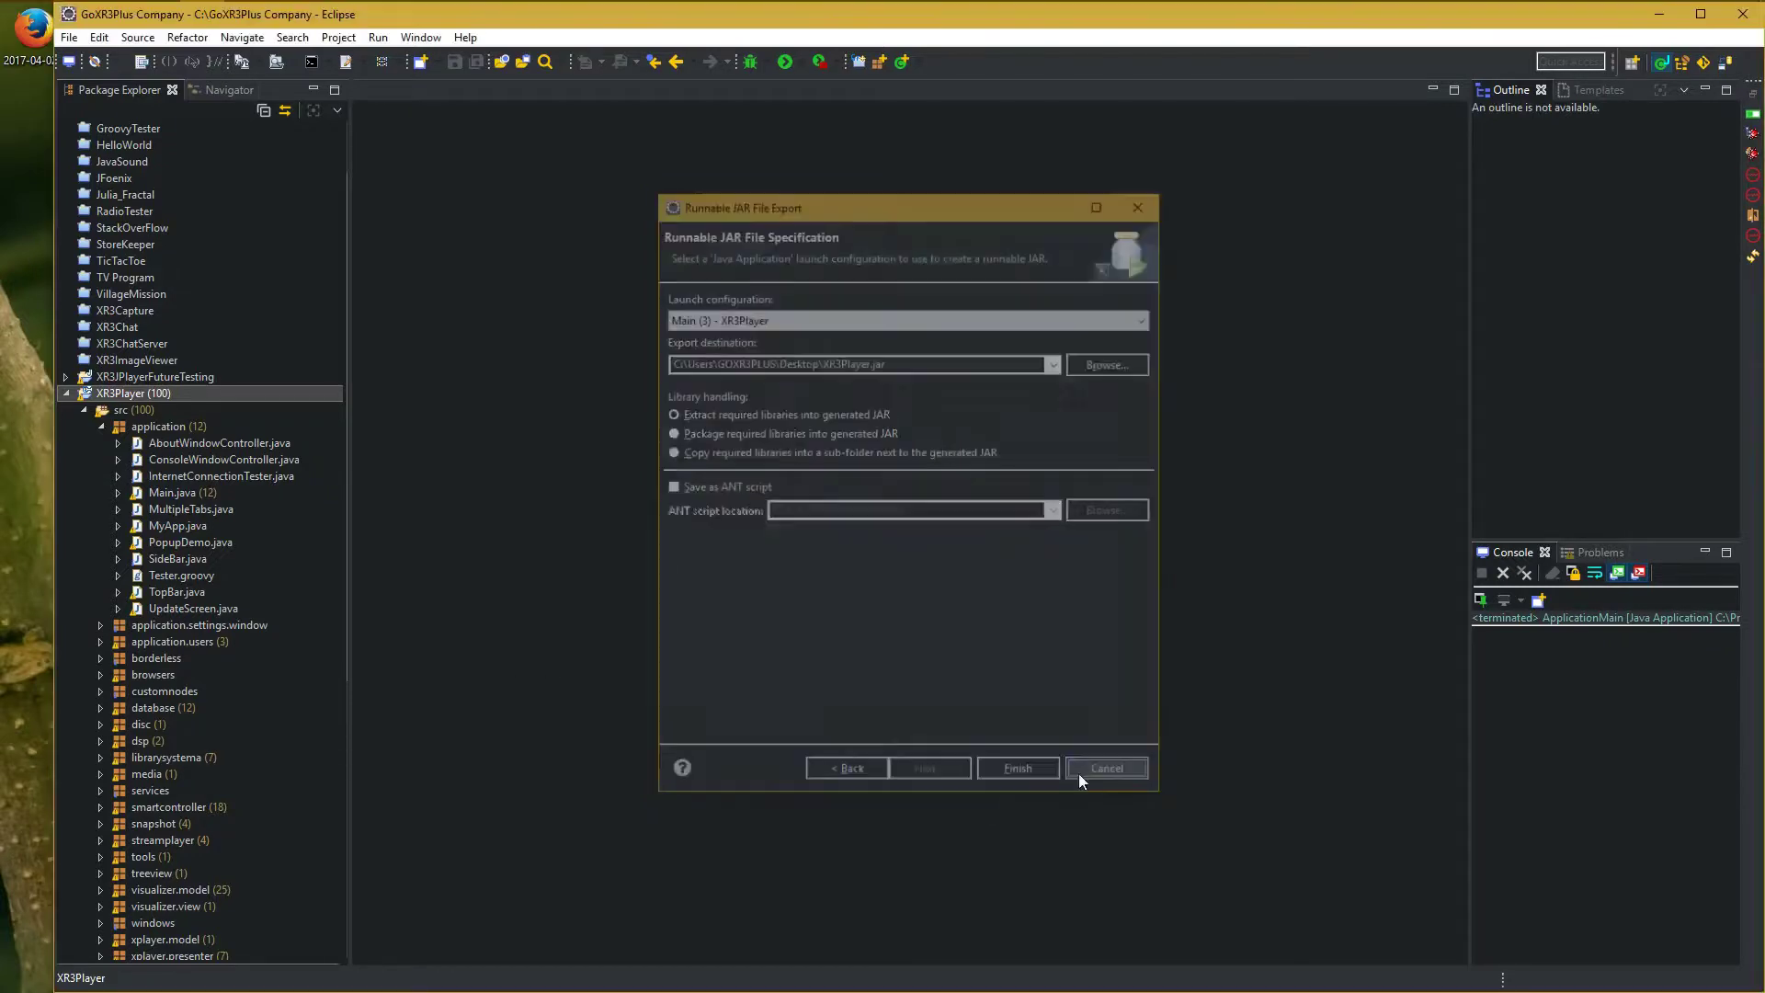
scroll(168, 763, "down", 2)
scroll(169, 763, "down", 5)
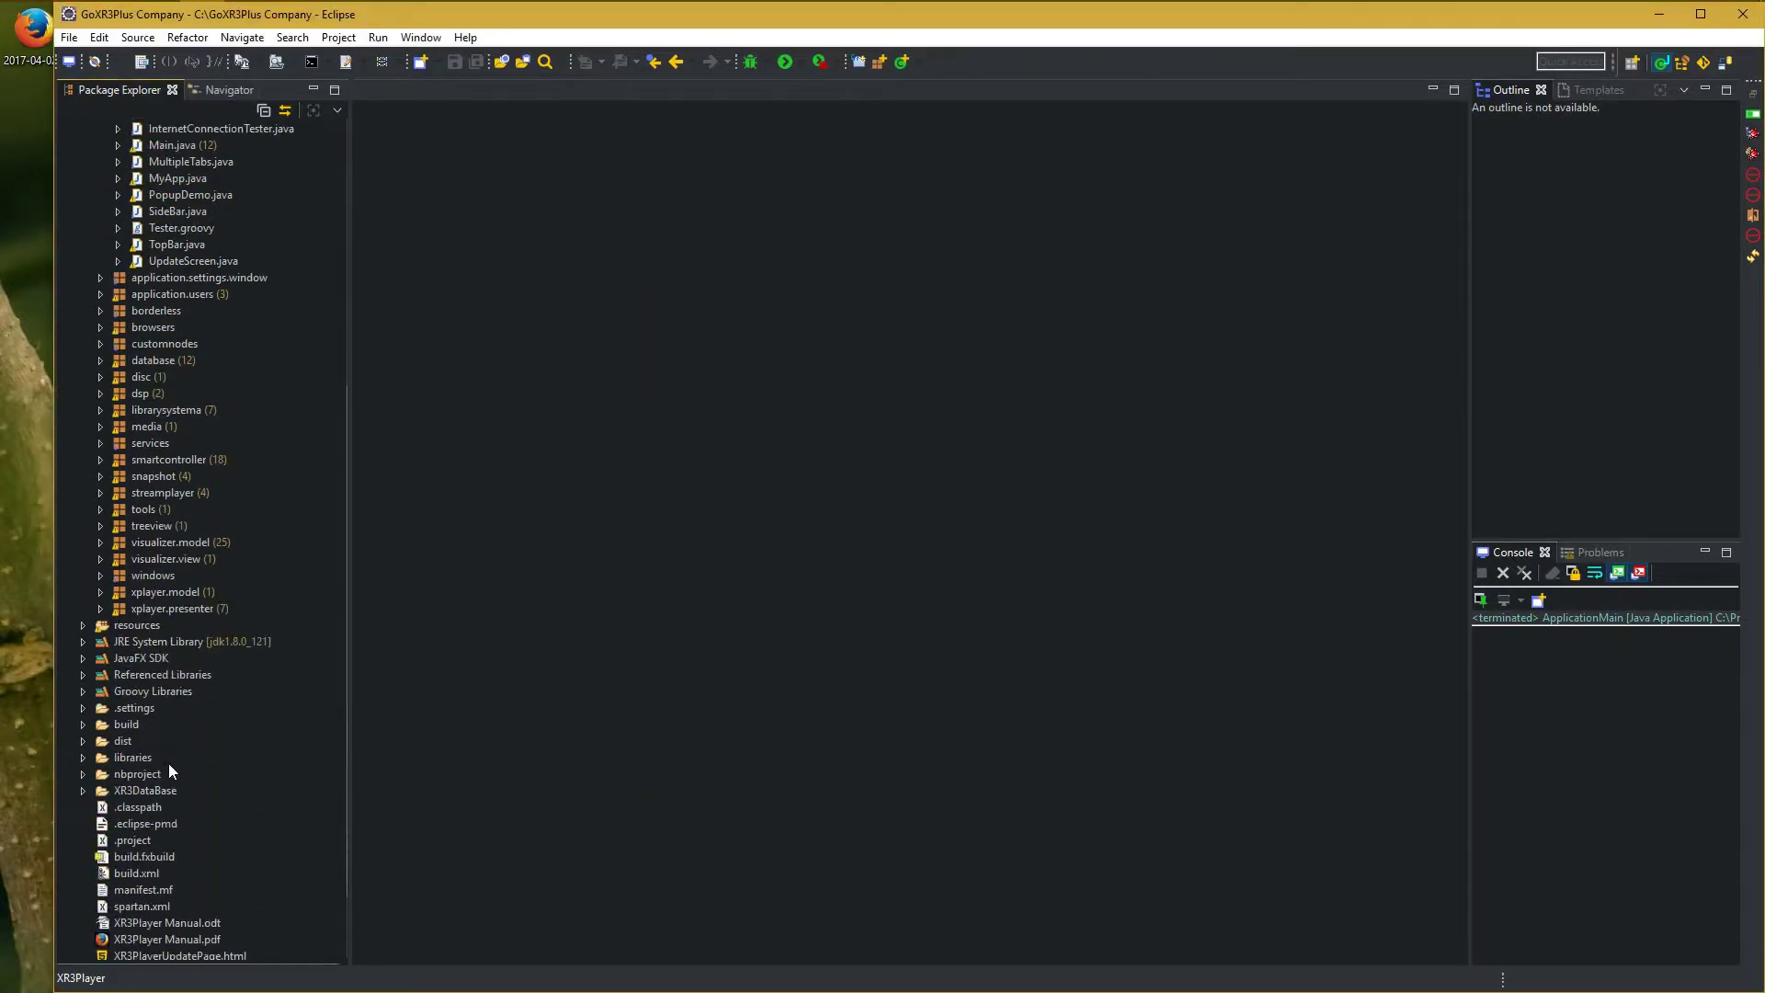
double_click(147, 675)
scroll(146, 676, "down", 1)
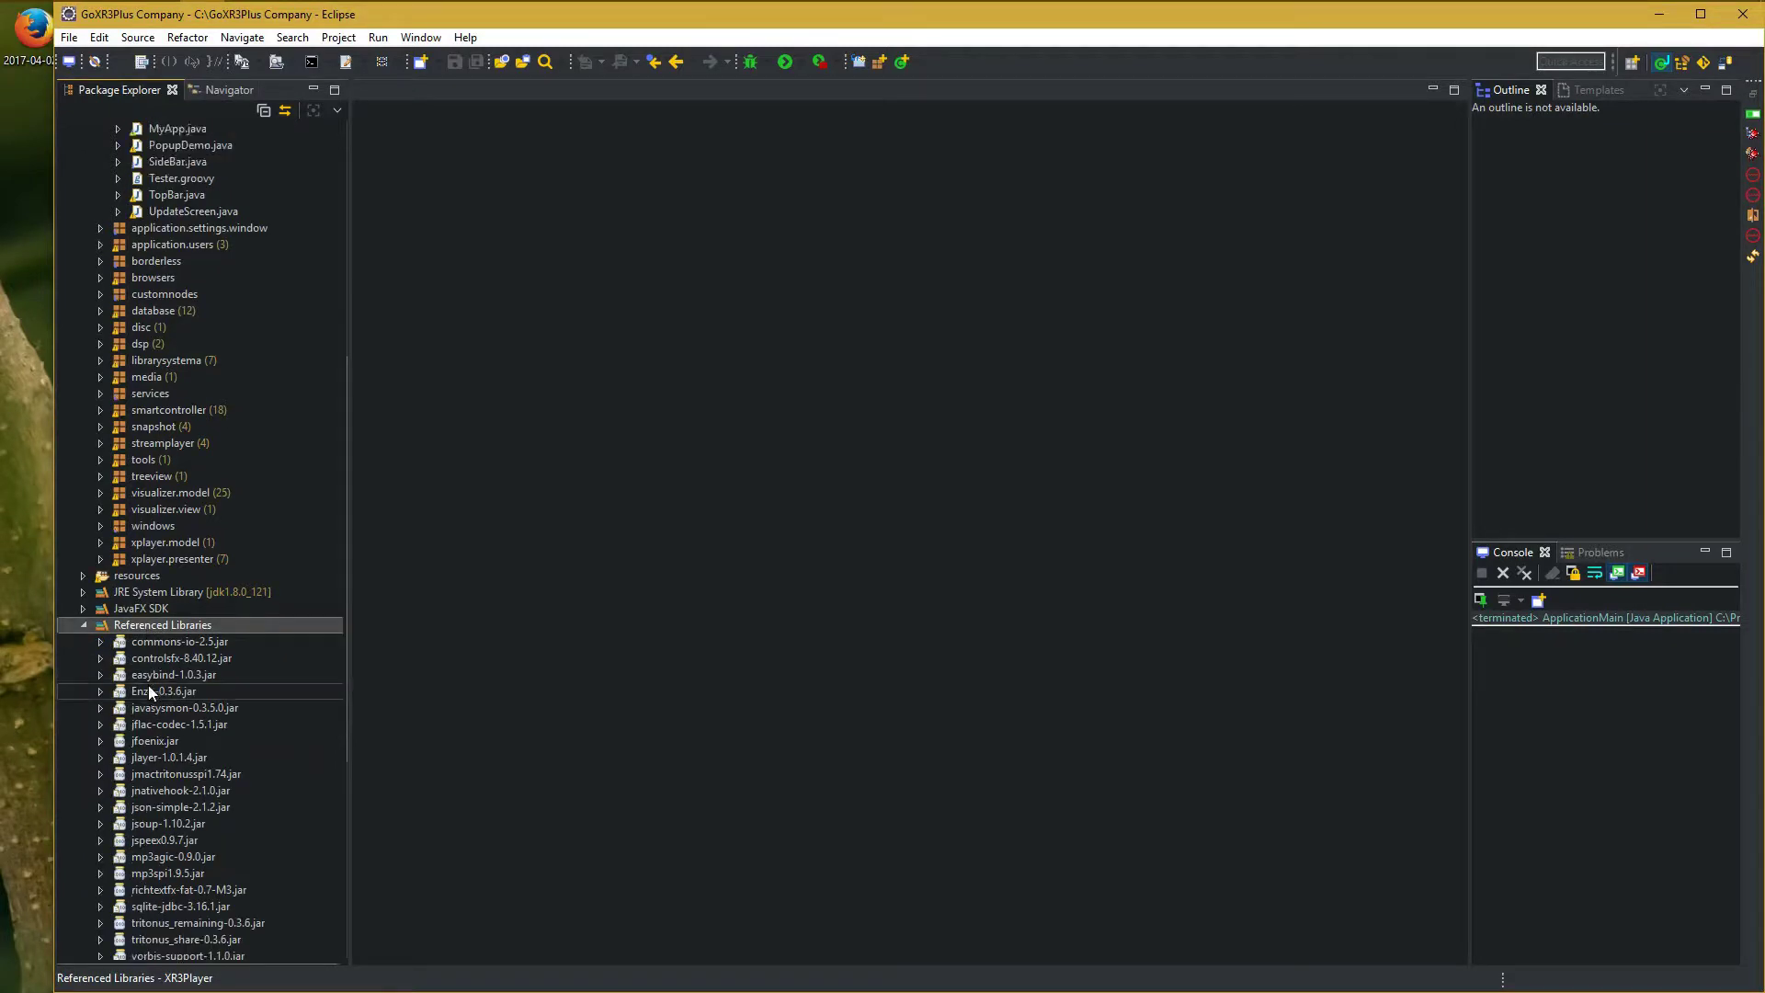
scroll(147, 685, "down", 1)
left_click(101, 824)
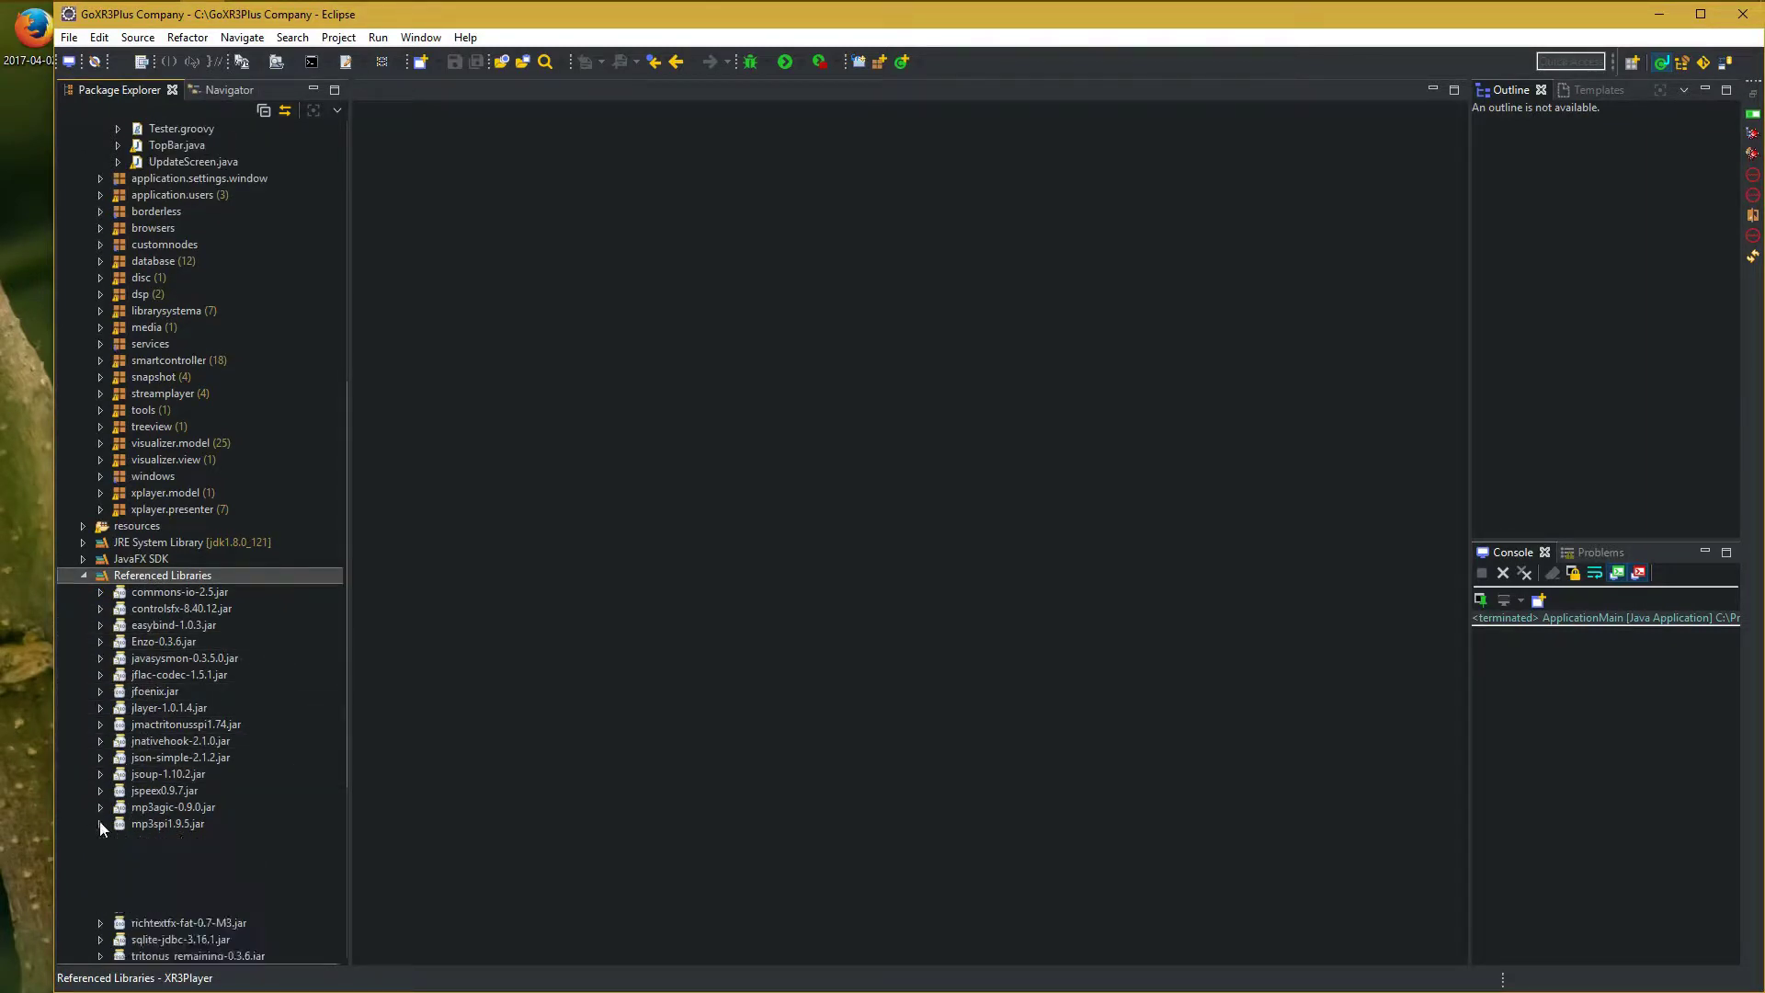
left_click(100, 707)
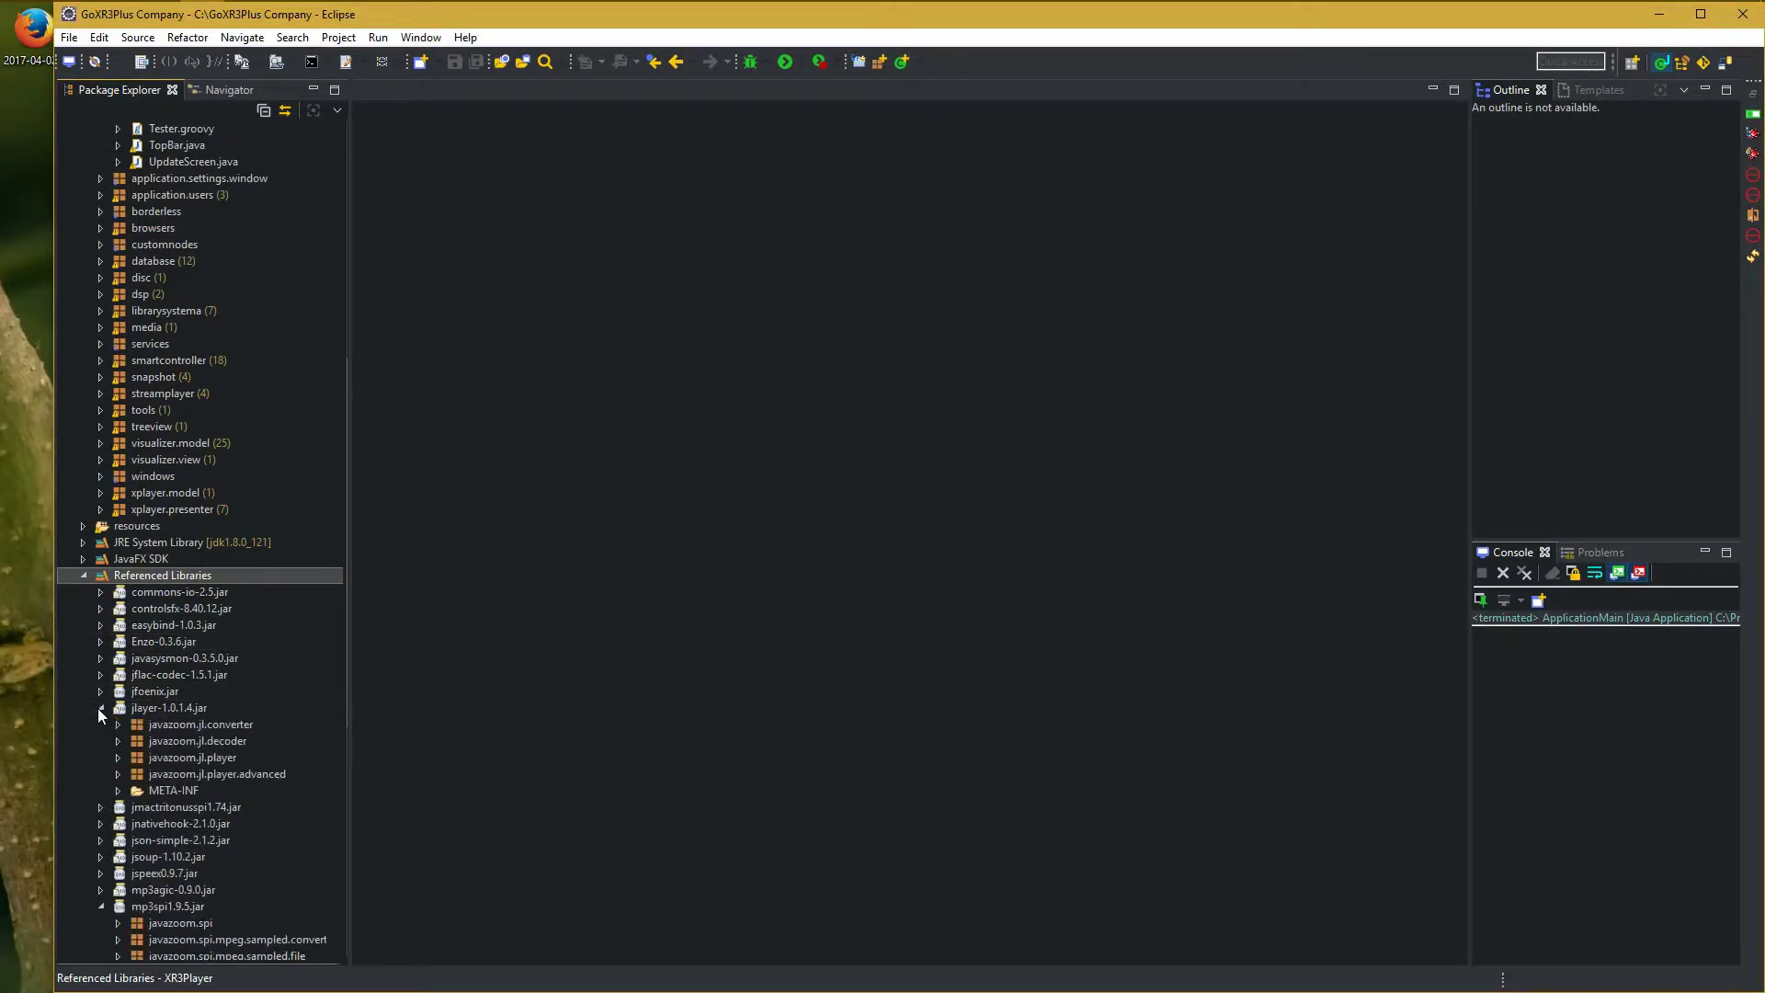
left_click(116, 726)
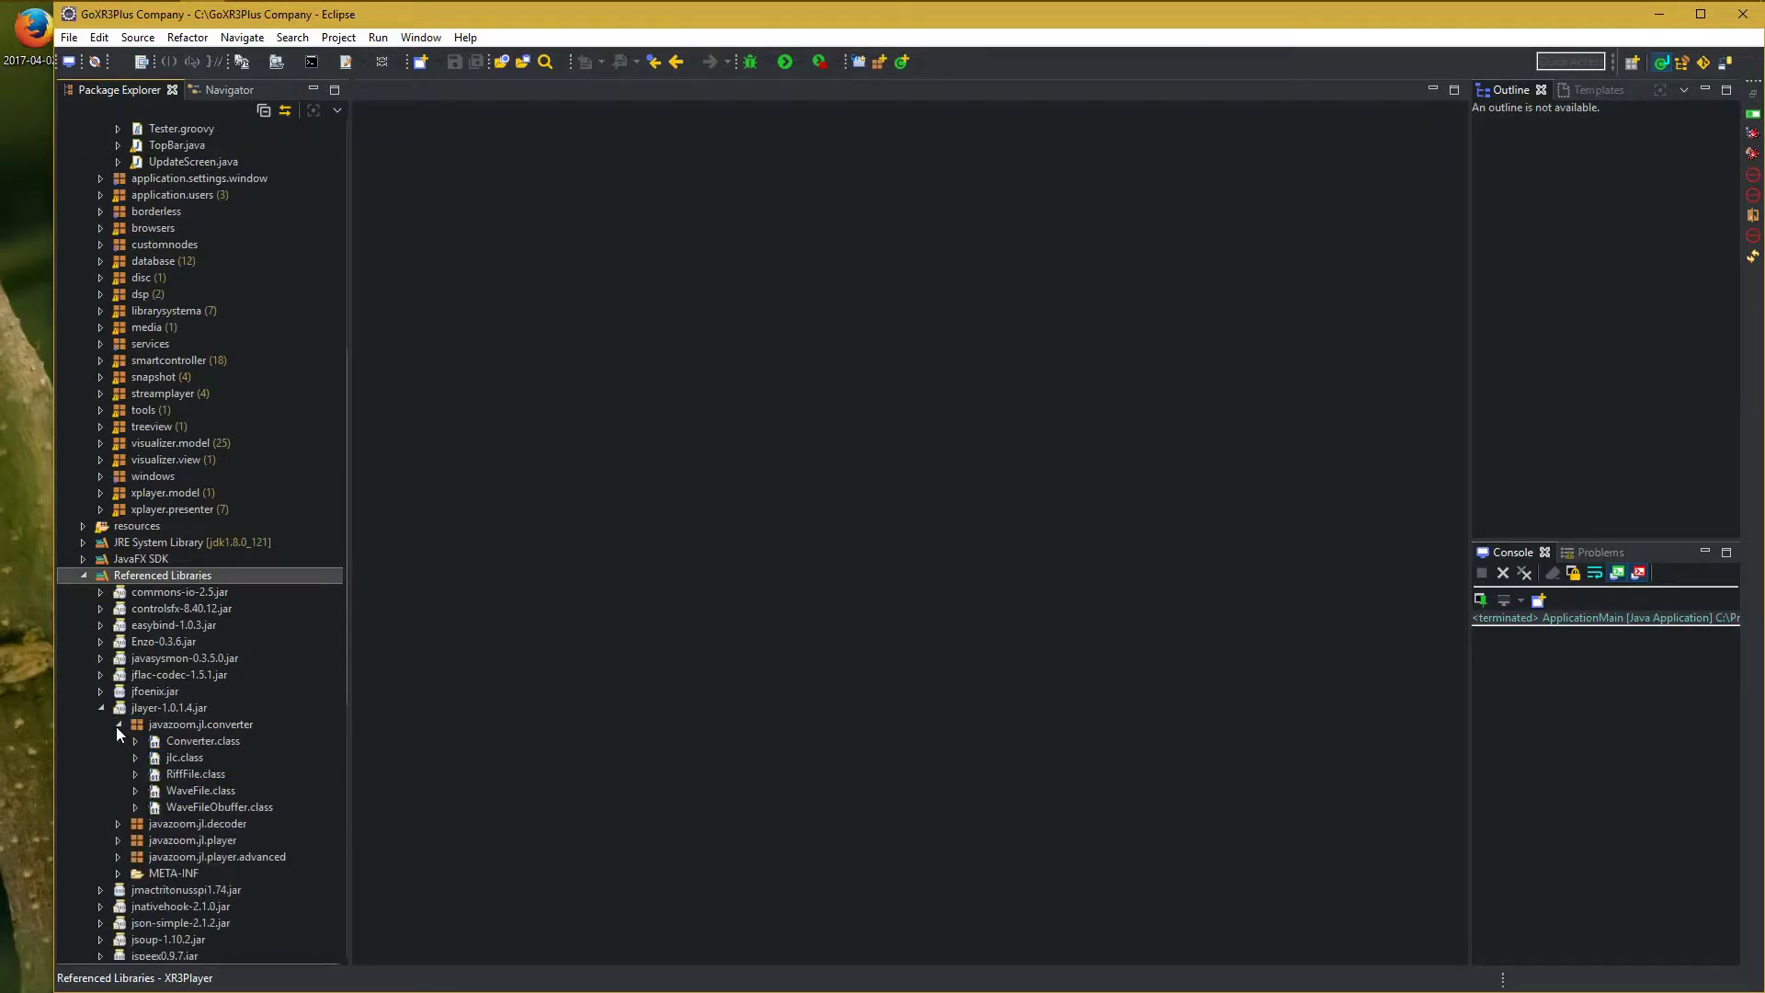
left_click(122, 767)
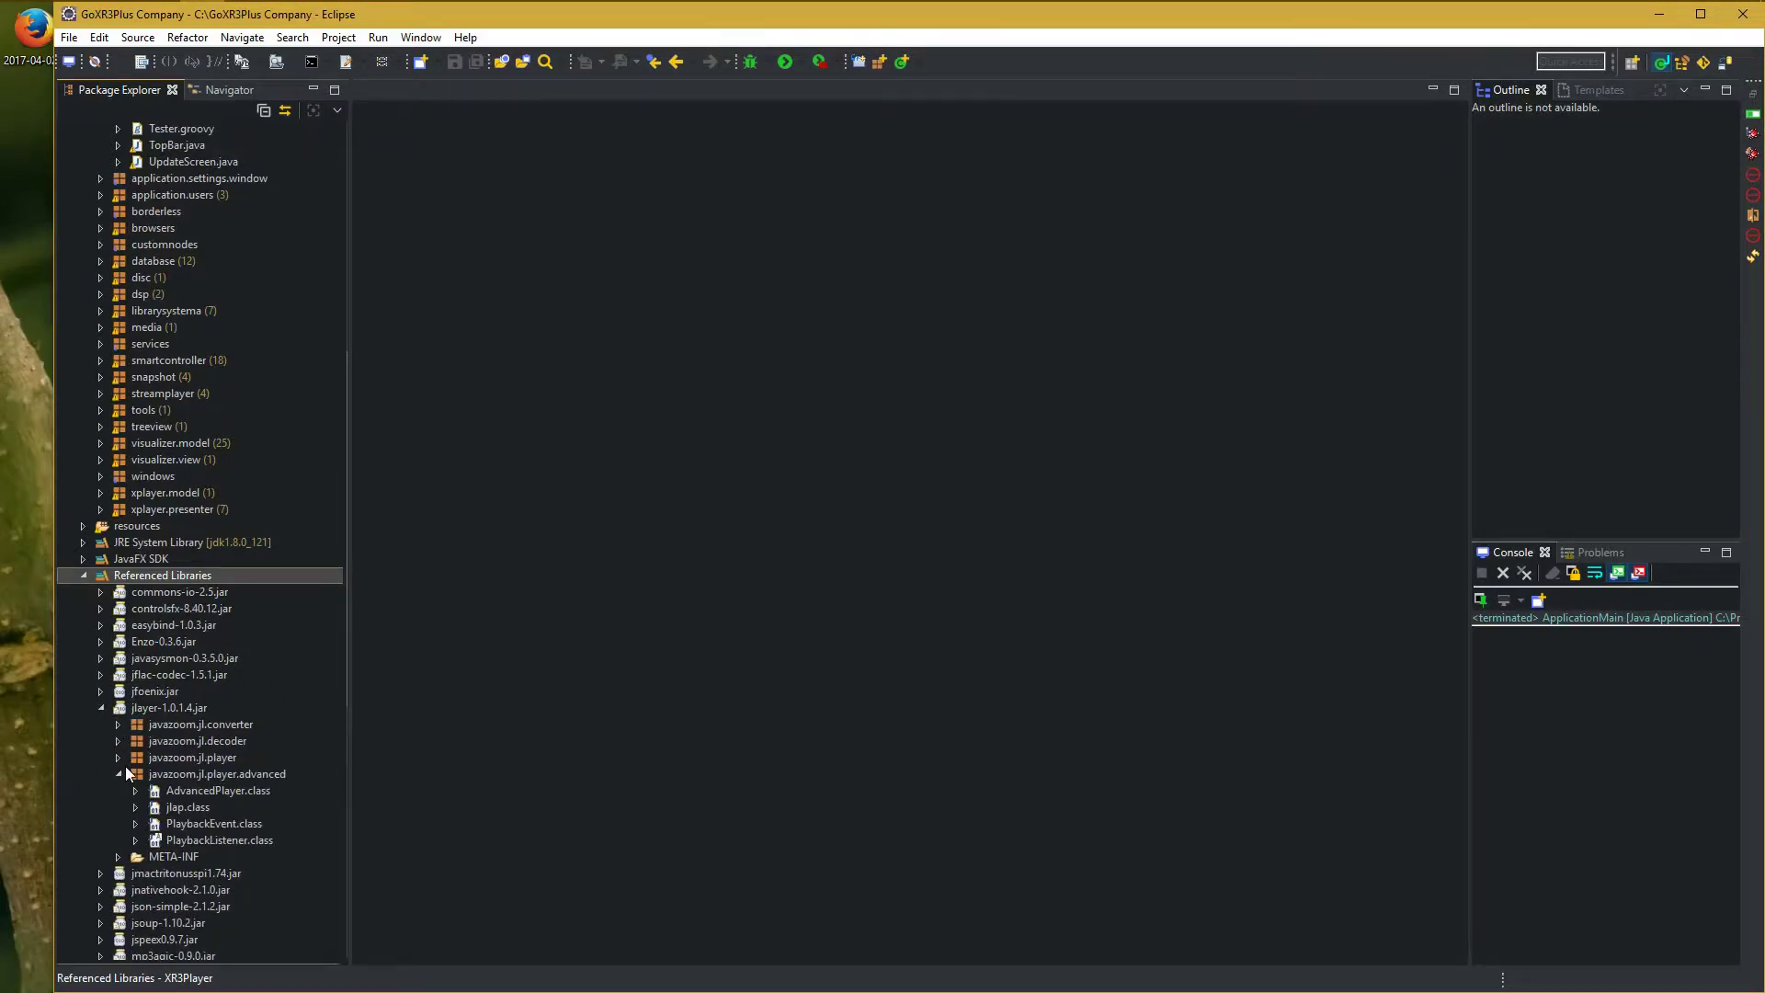
left_click(115, 759)
left_click(117, 739)
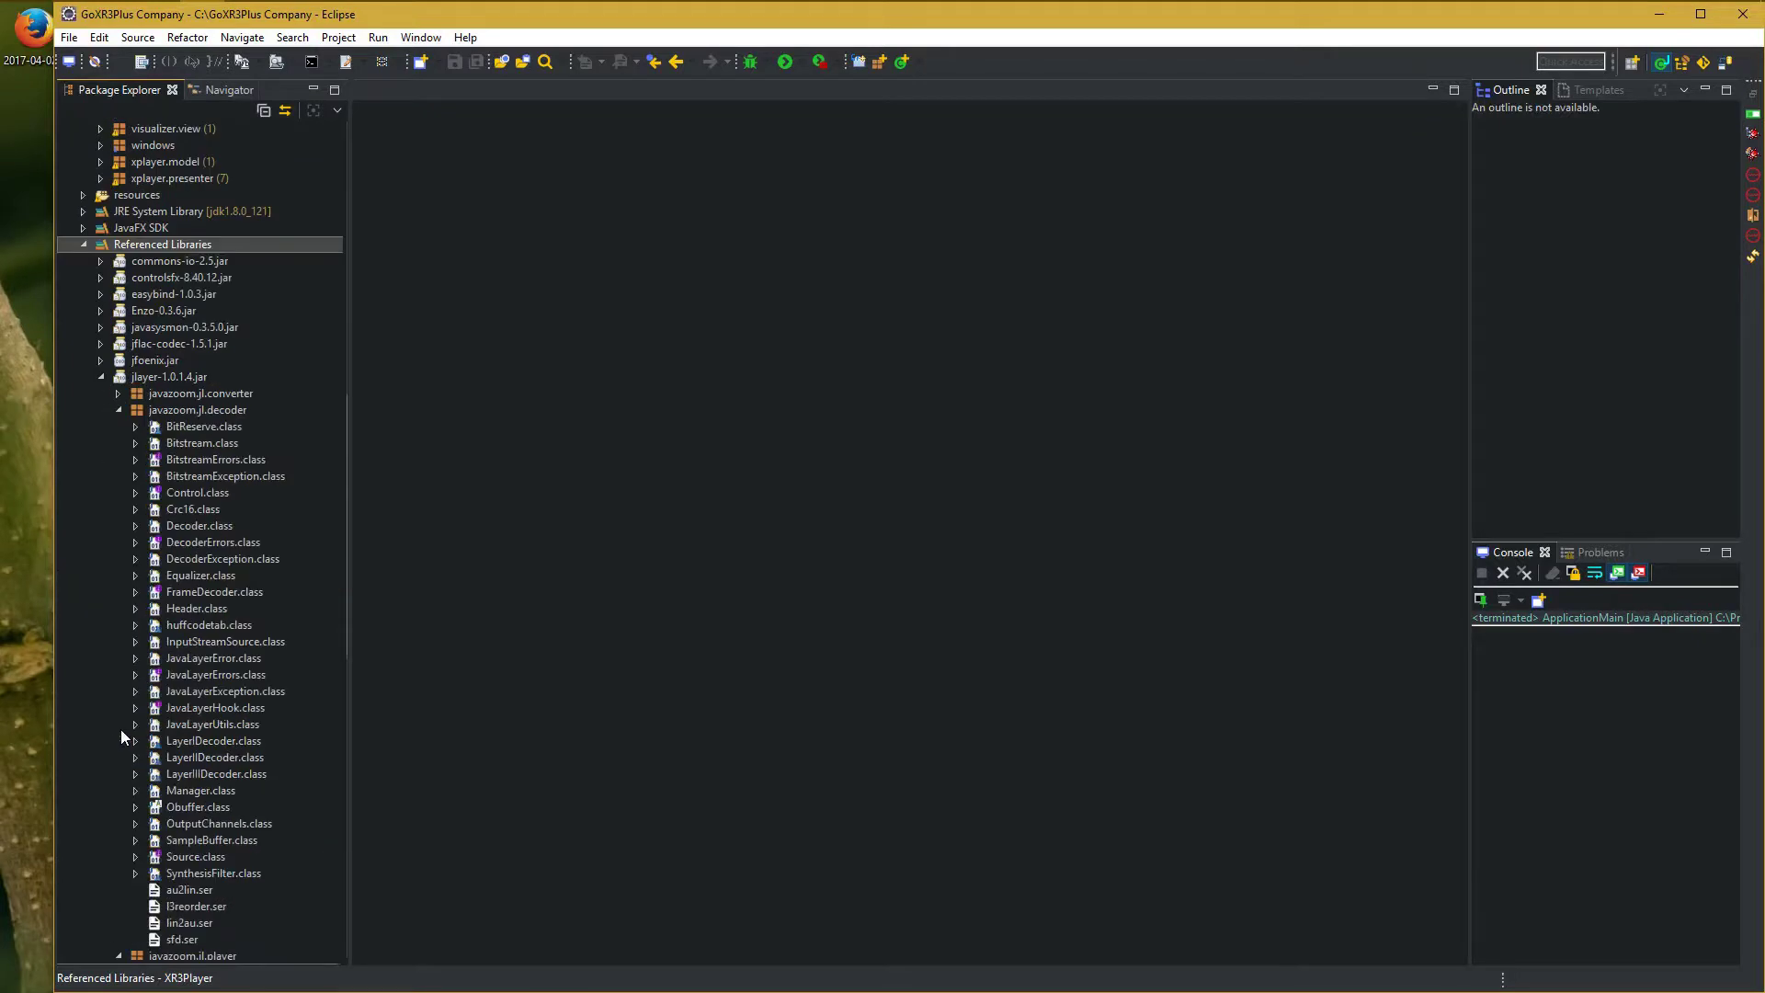
scroll(198, 650, "down", 2)
scroll(181, 679, "down", 5)
scroll(180, 680, "down", 3)
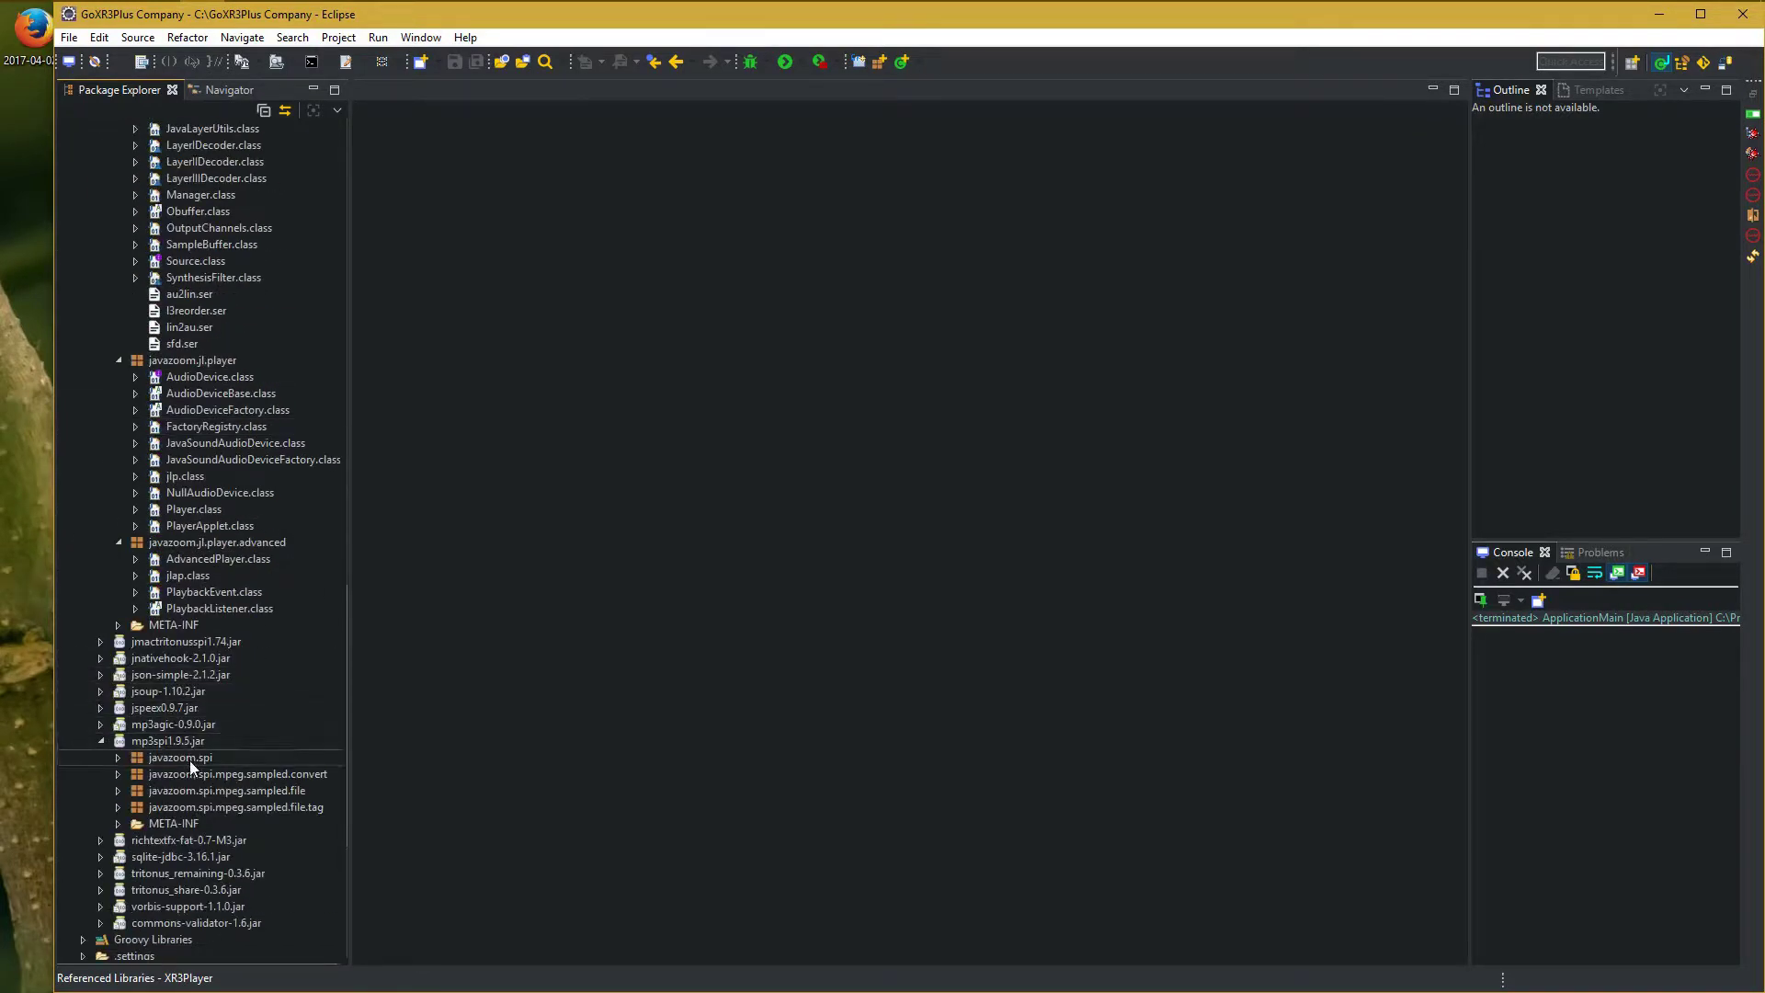
double_click(189, 760)
left_click(215, 772)
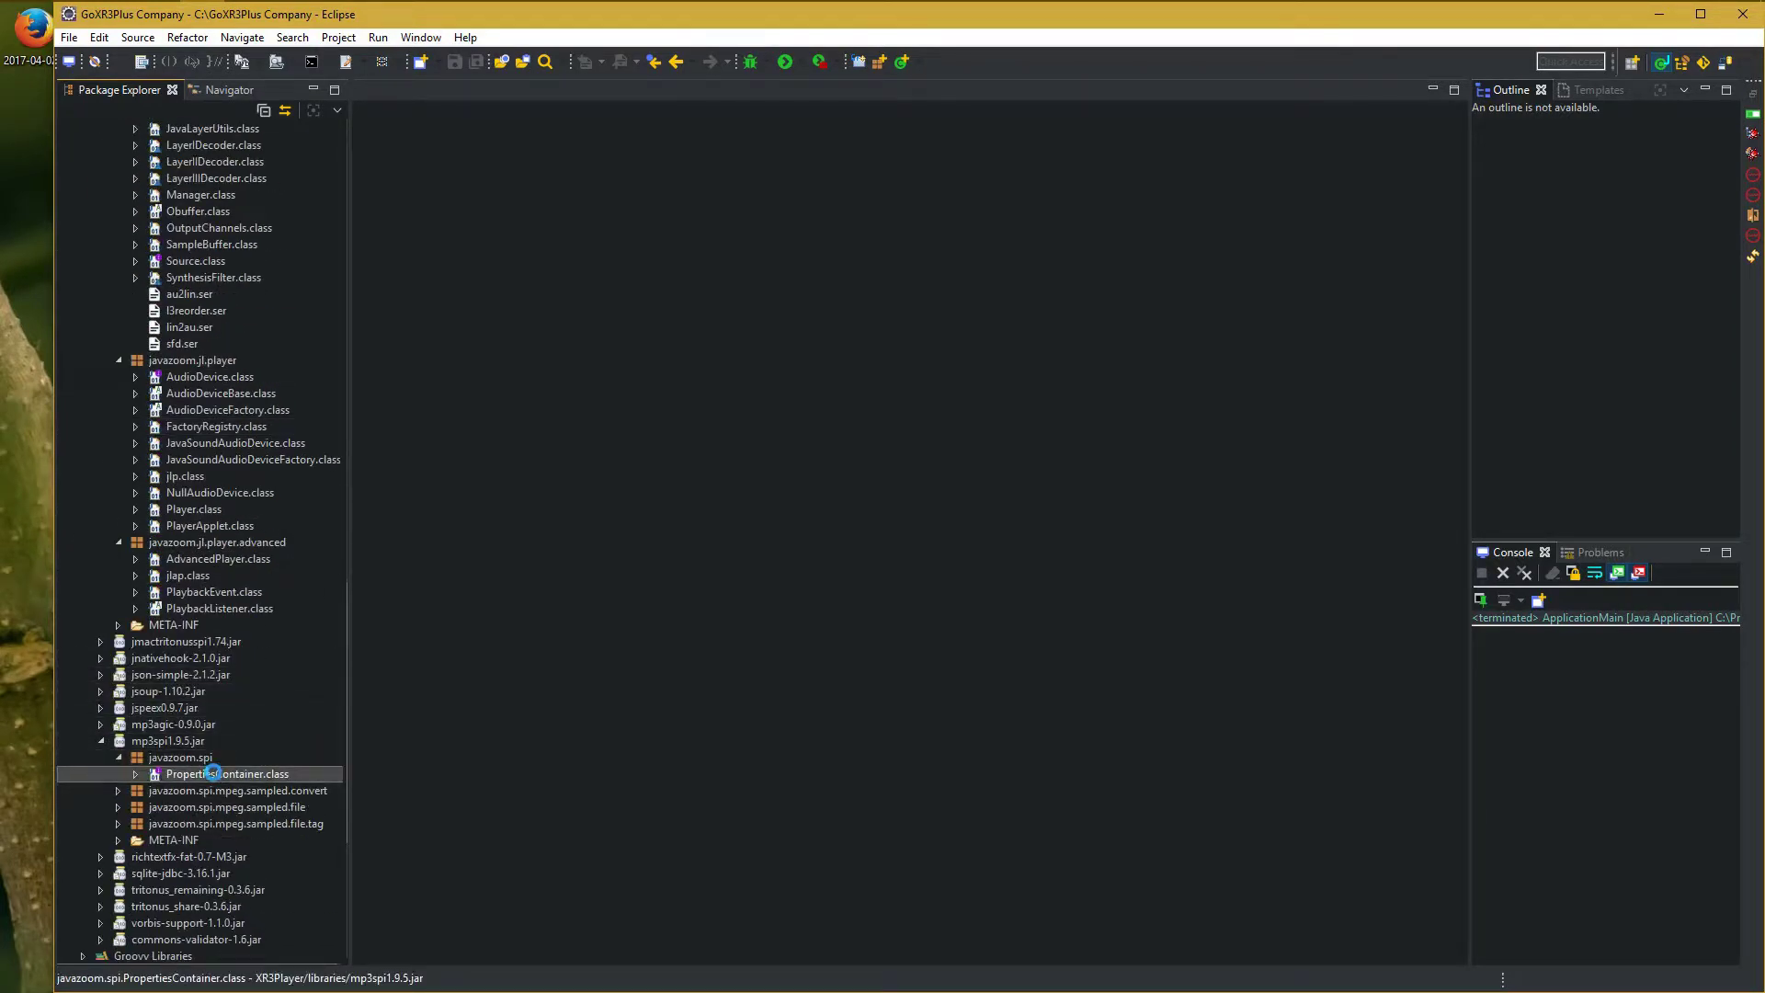
double_click(214, 772)
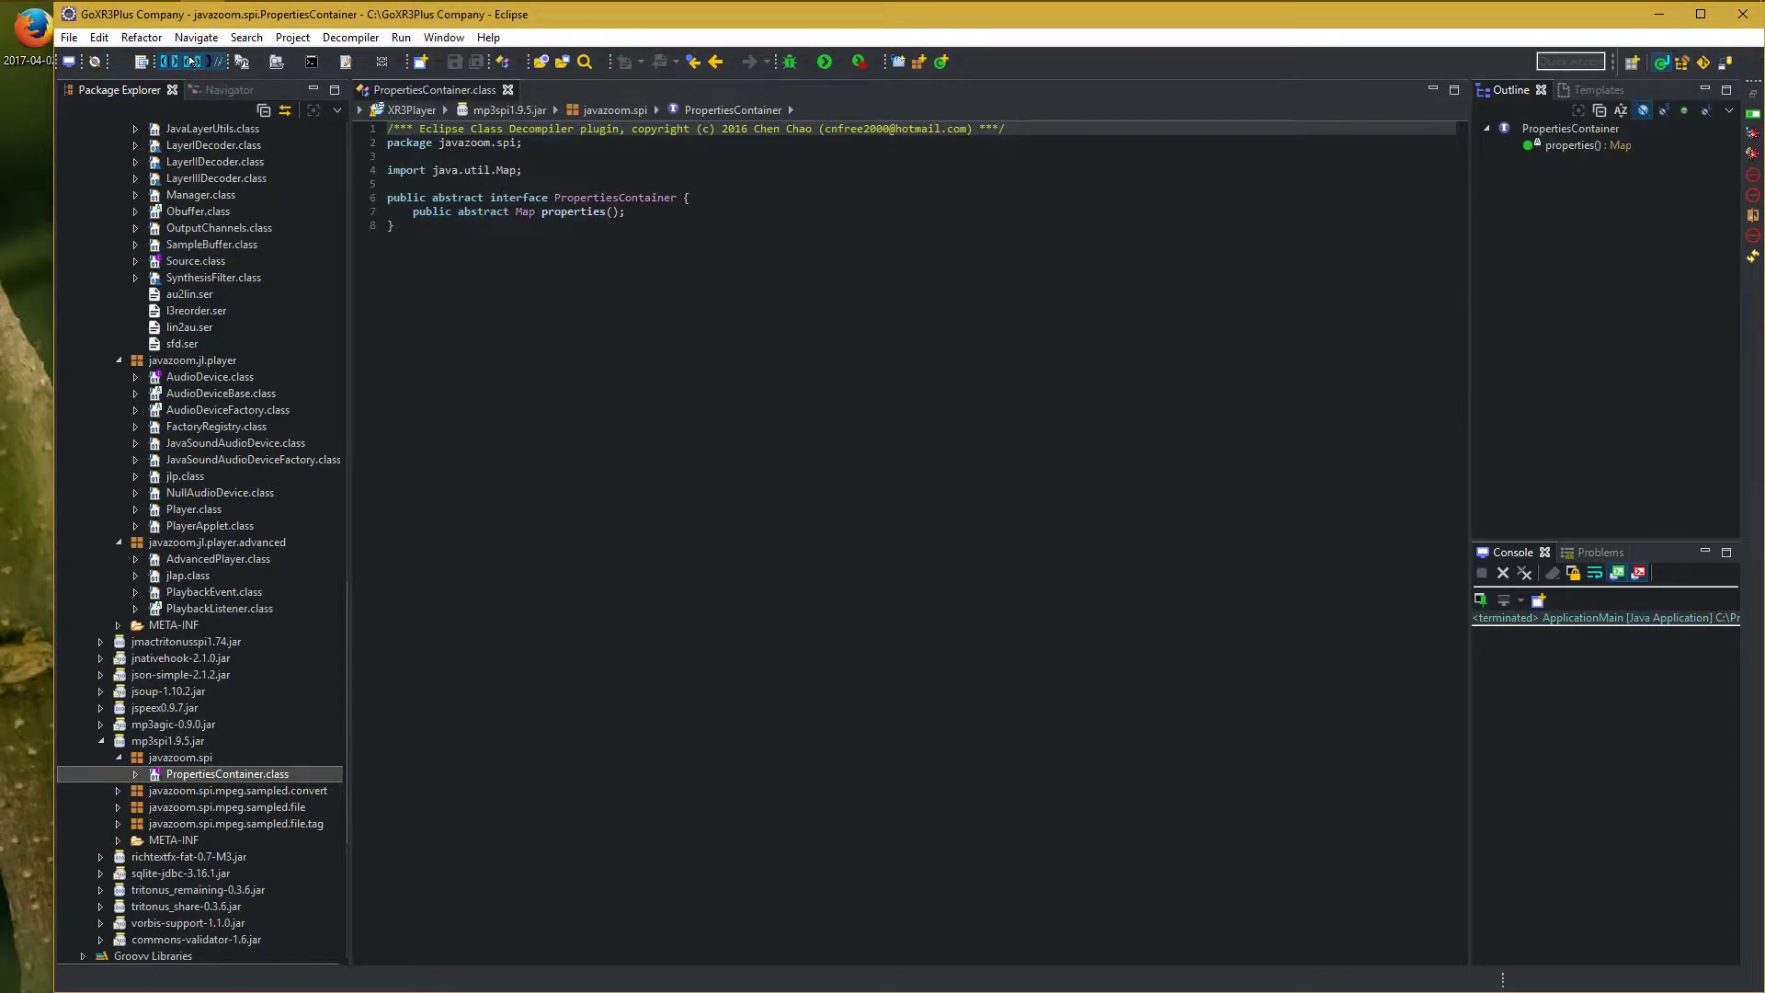
scroll(243, 435, "up", 2)
scroll(244, 434, "up", 1)
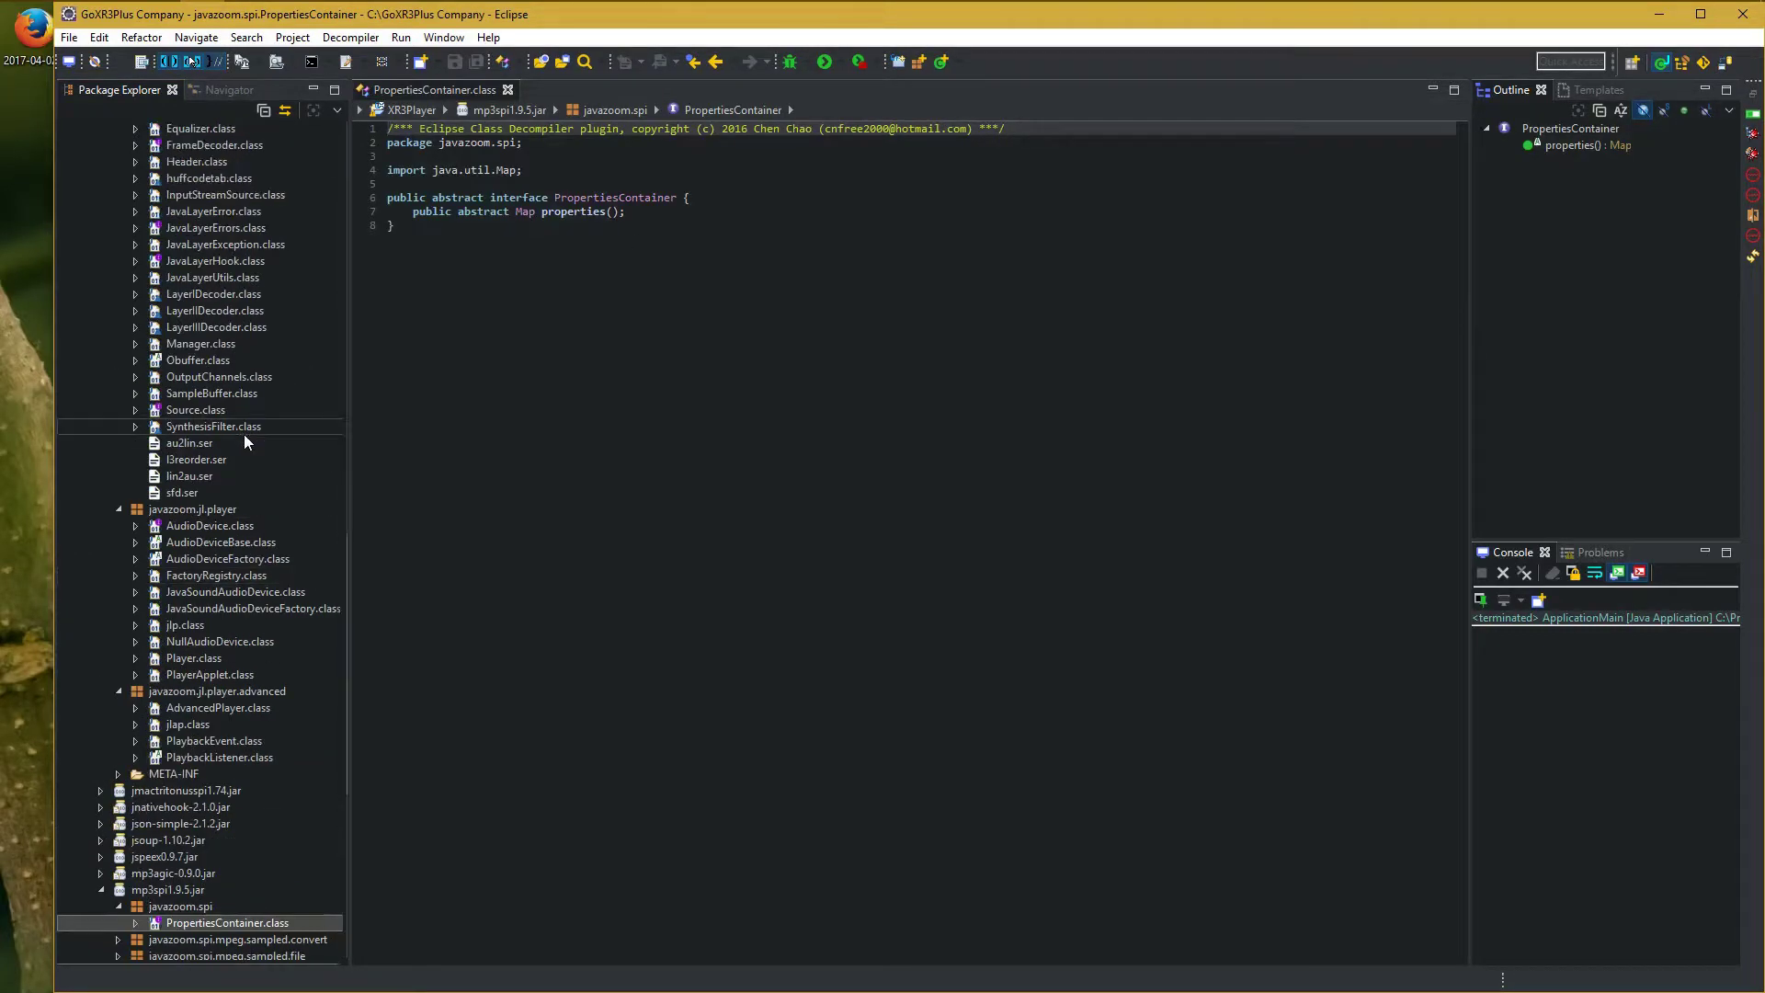
scroll(245, 435, "up", 4)
scroll(243, 434, "up", 4)
Collapse the jlayer-1.0.1.4.jar packages, then select PropertiesContainer and the javazoom.spi package
double_click(224, 345)
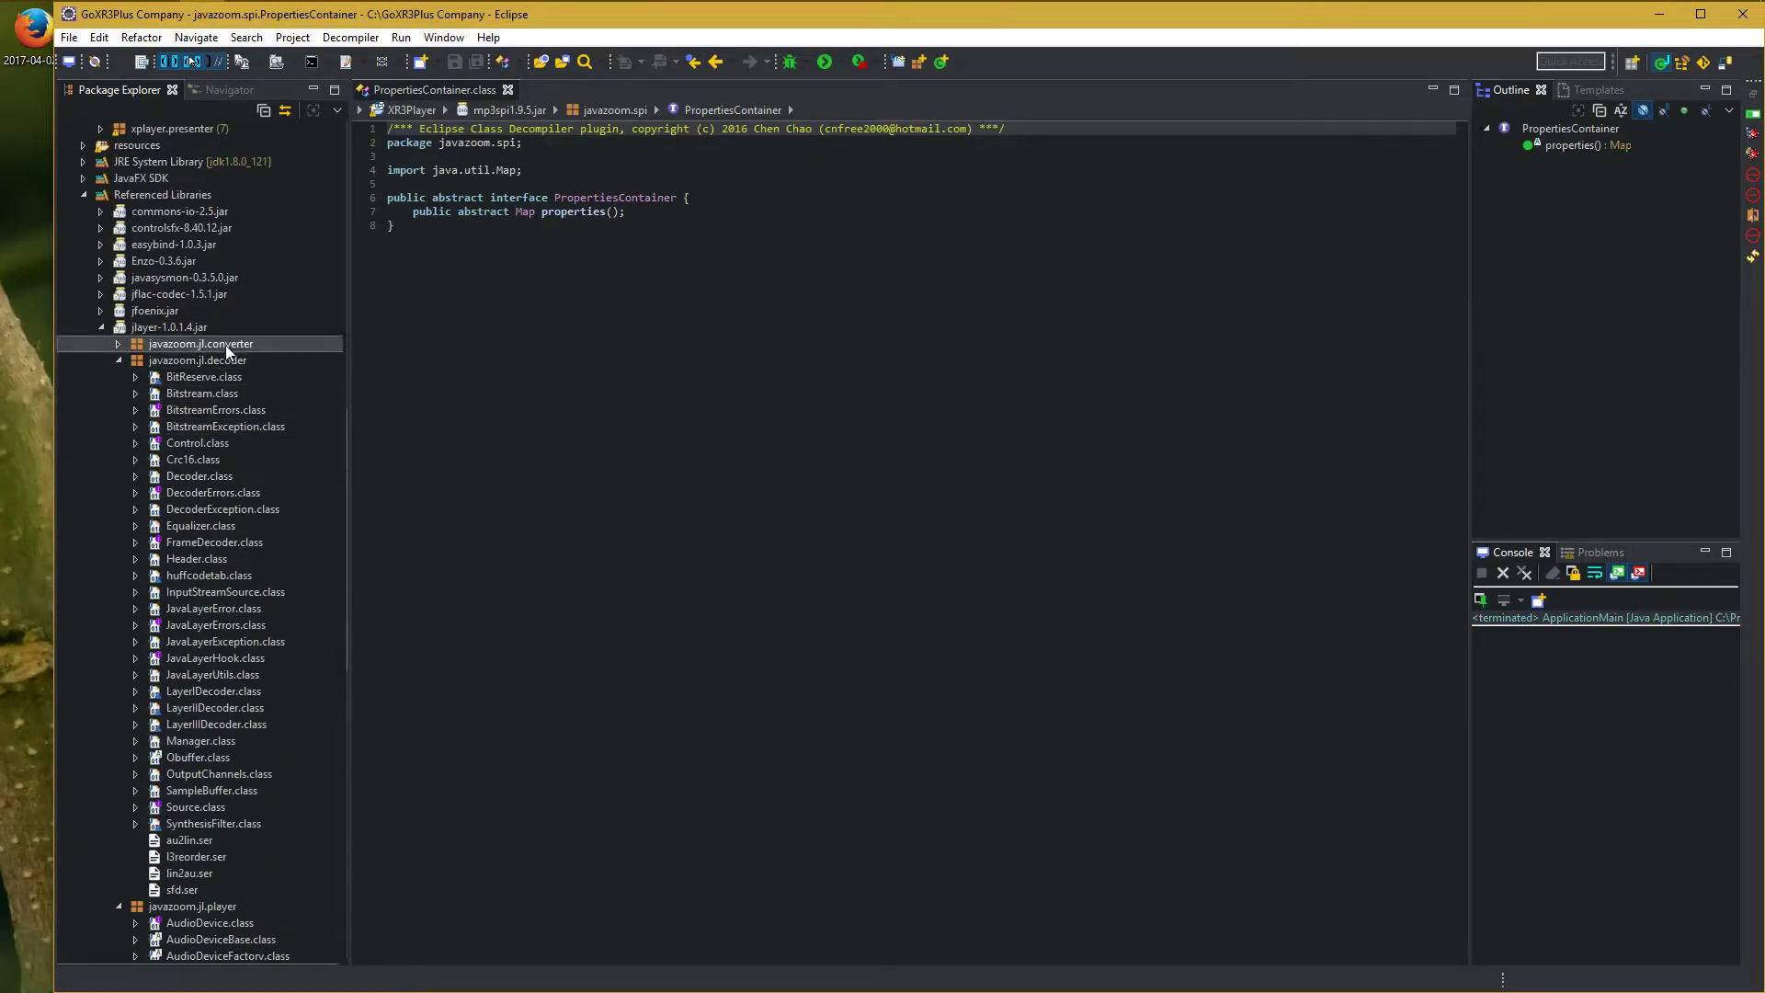
double_click(226, 346)
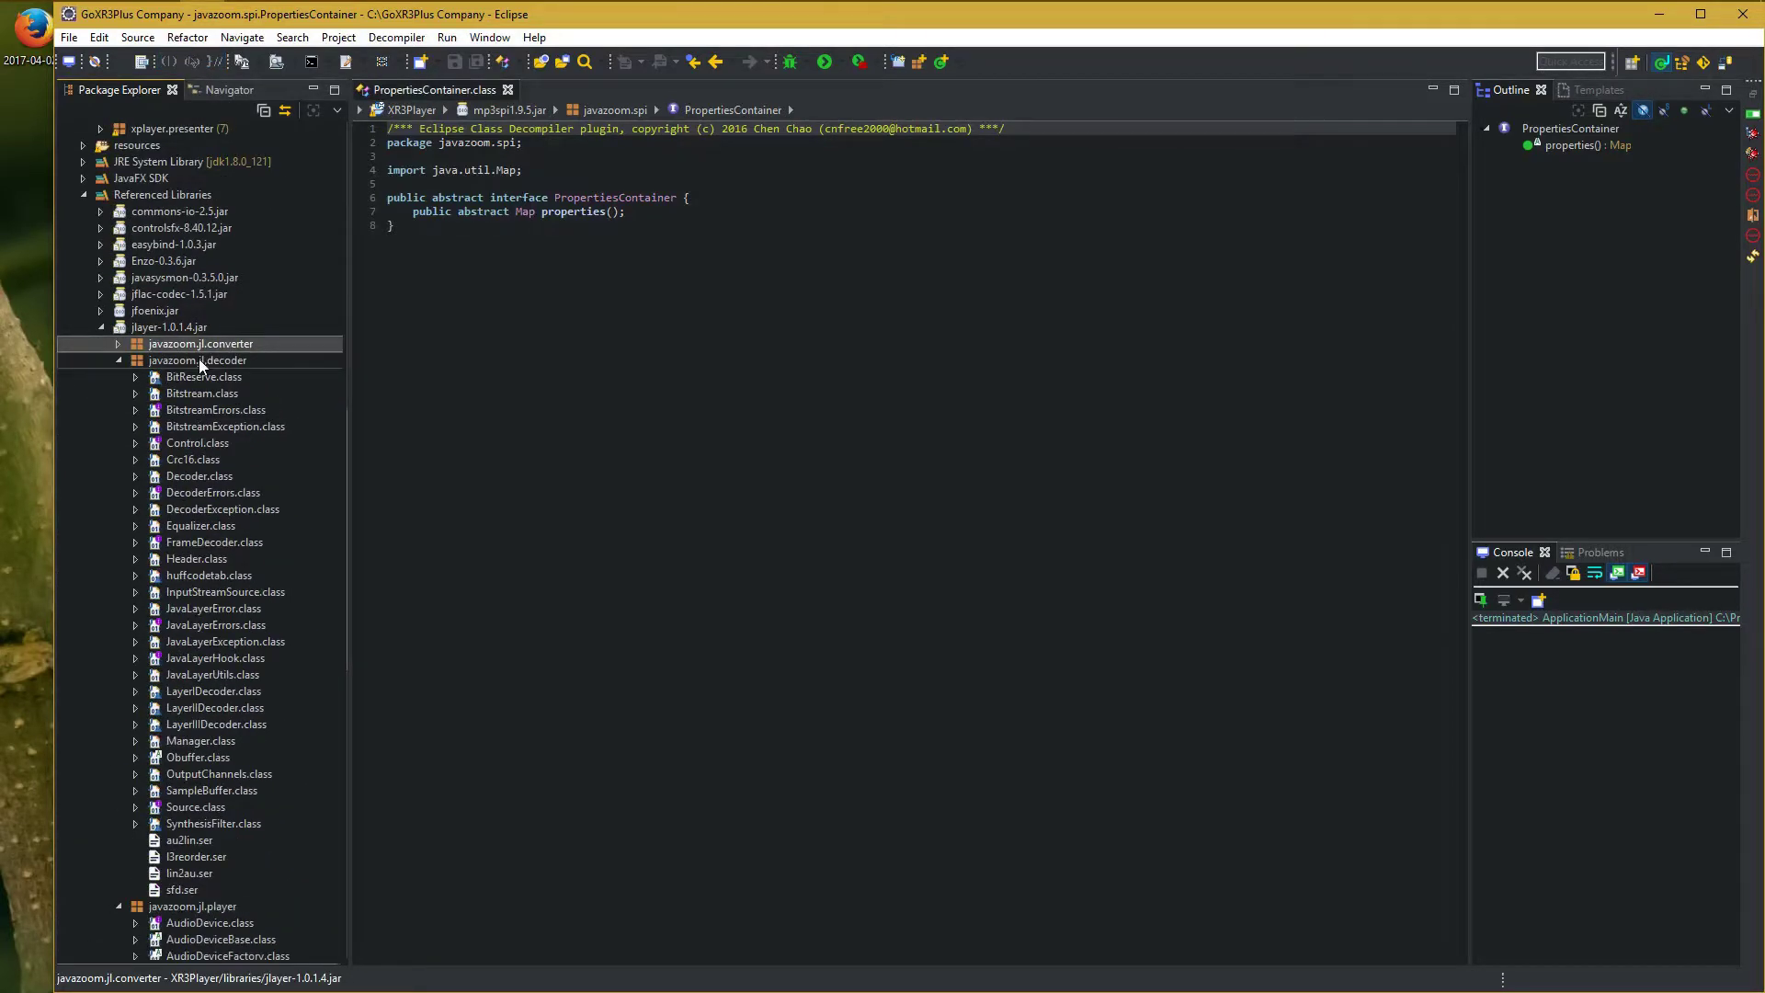
double_click(199, 358)
left_click(117, 377)
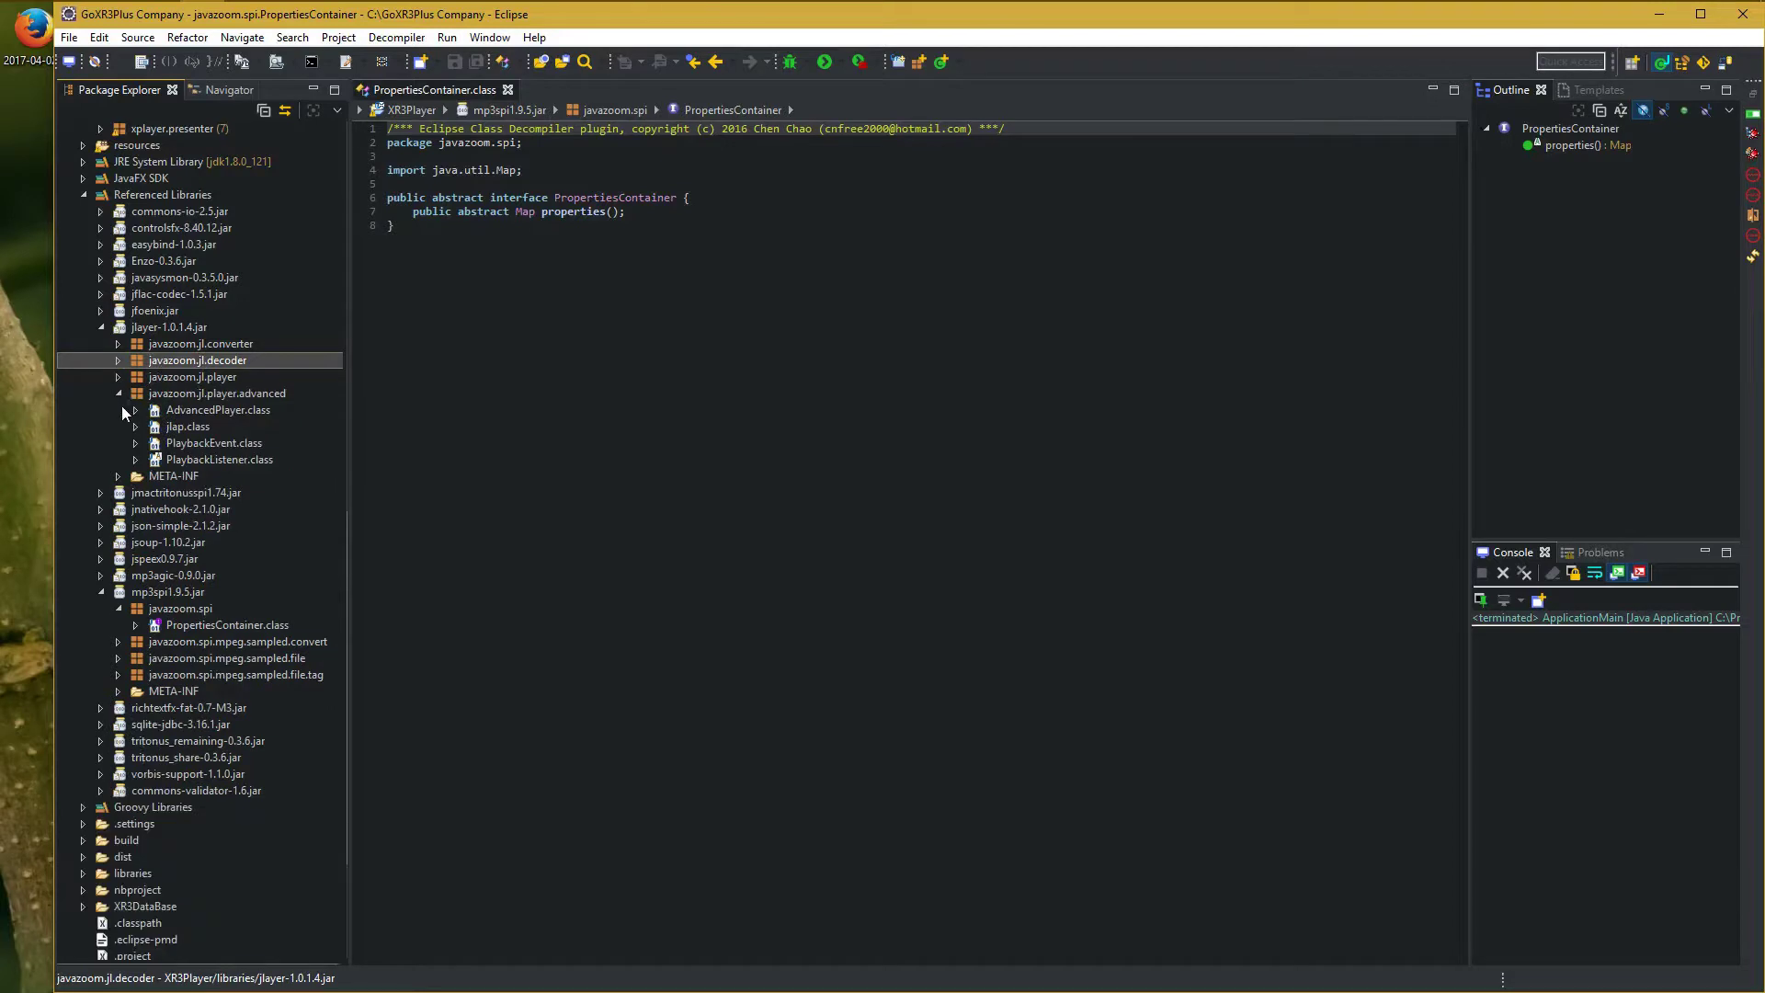
left_click(119, 393)
left_click(100, 327)
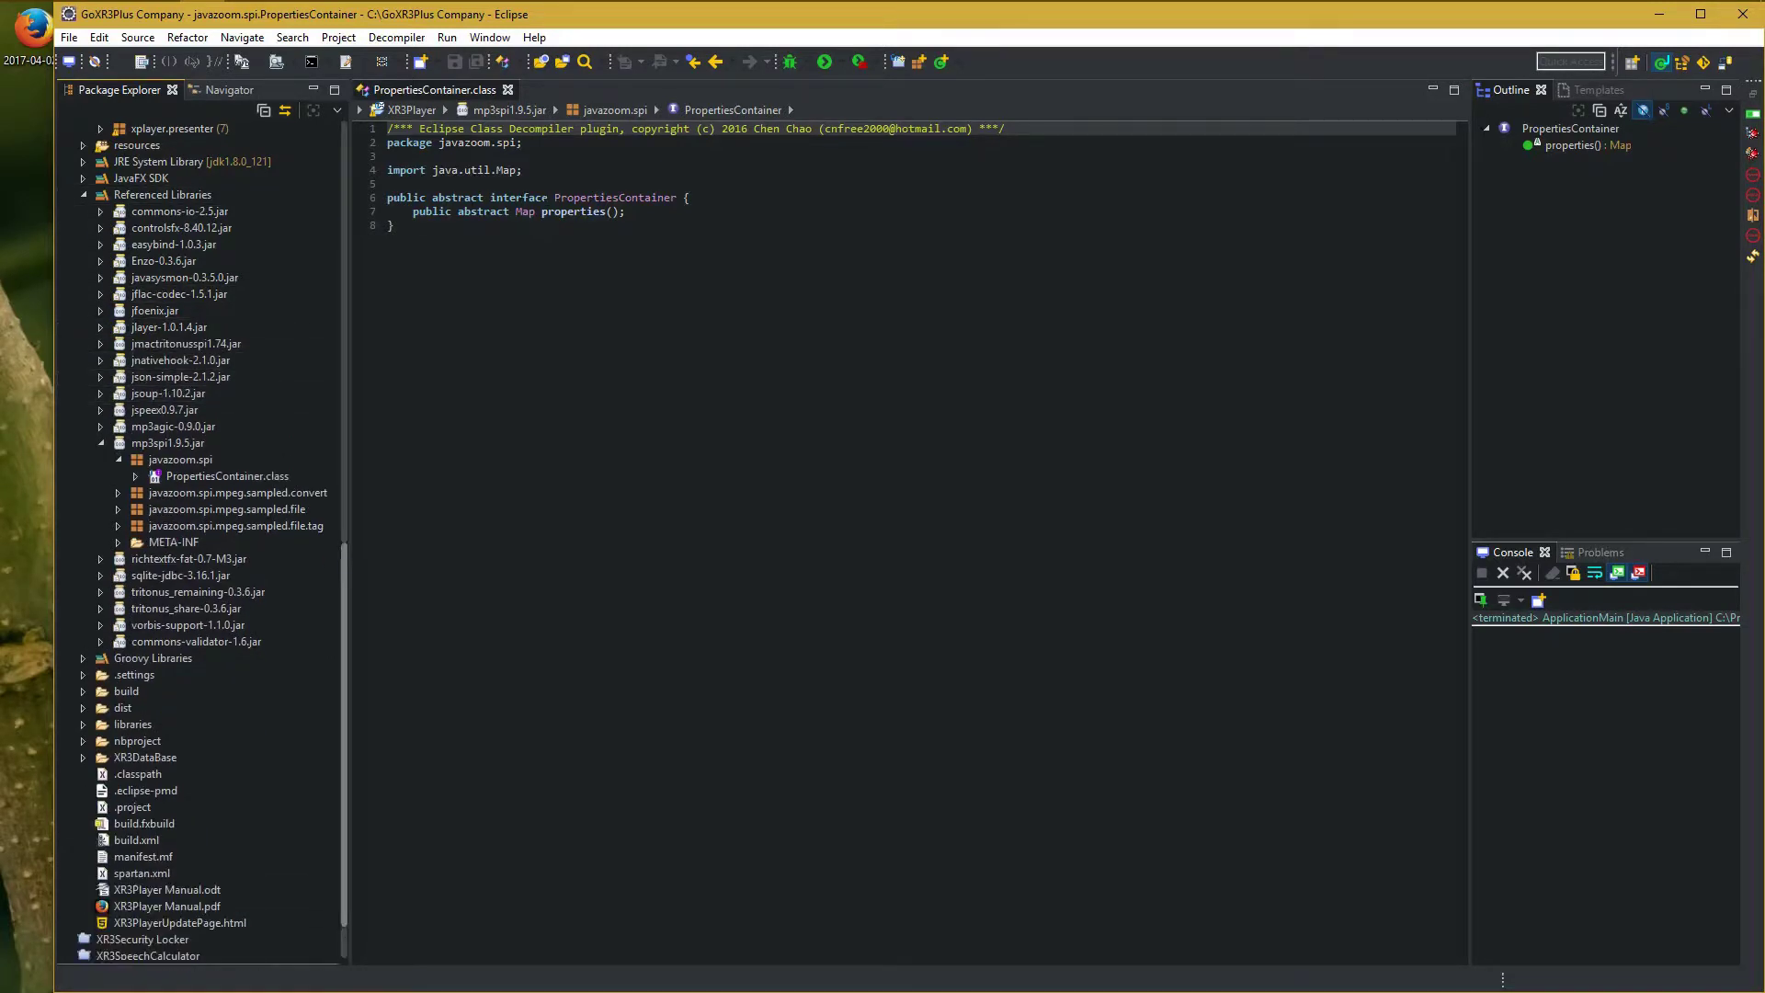
double_click(614, 197)
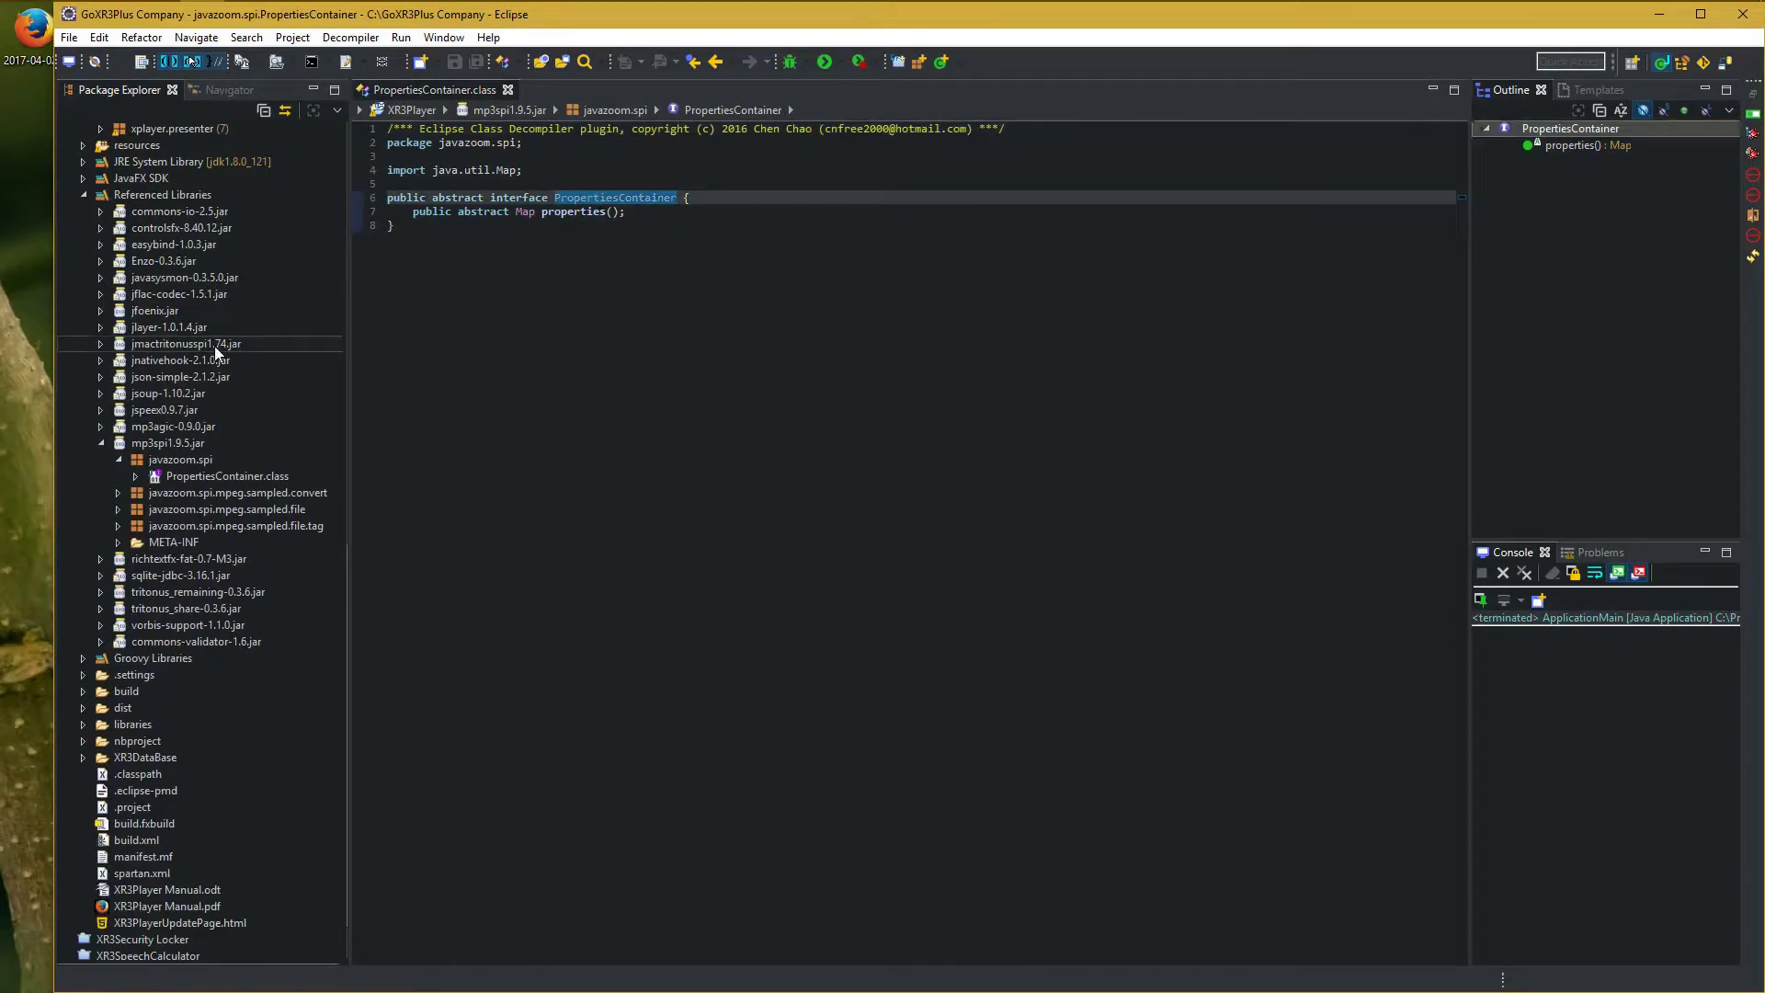
scroll(152, 353, "up", 3)
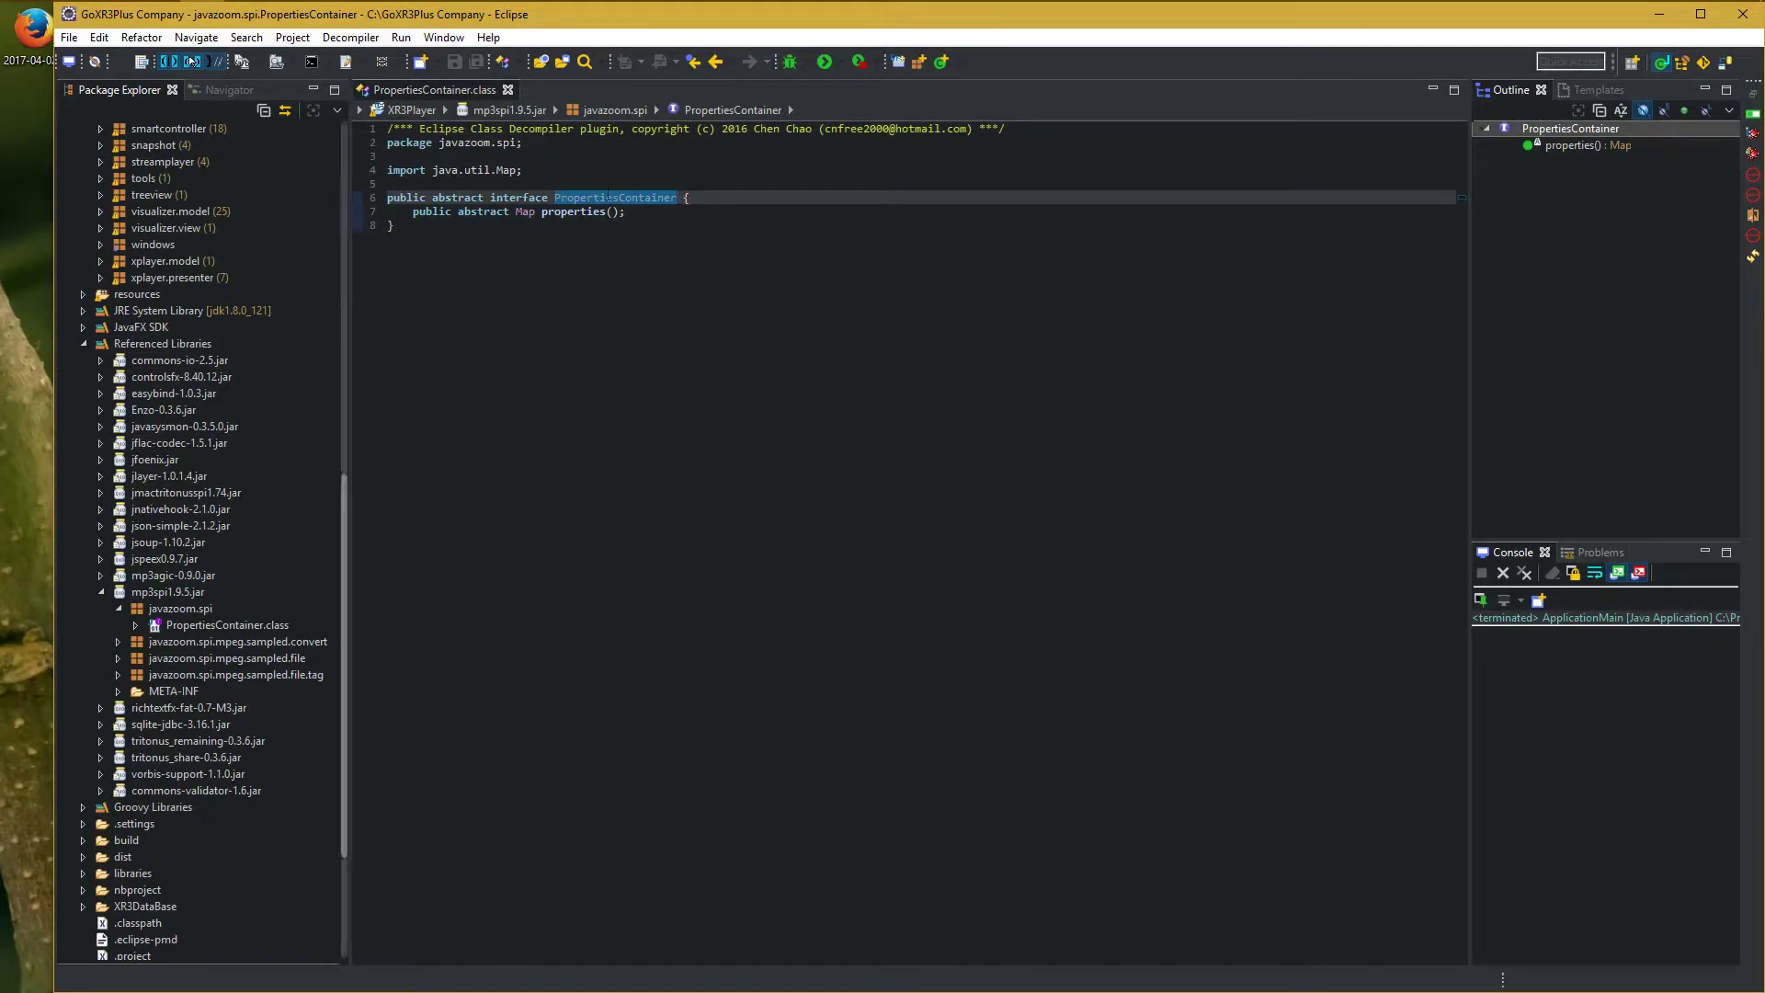
left_click(187, 609)
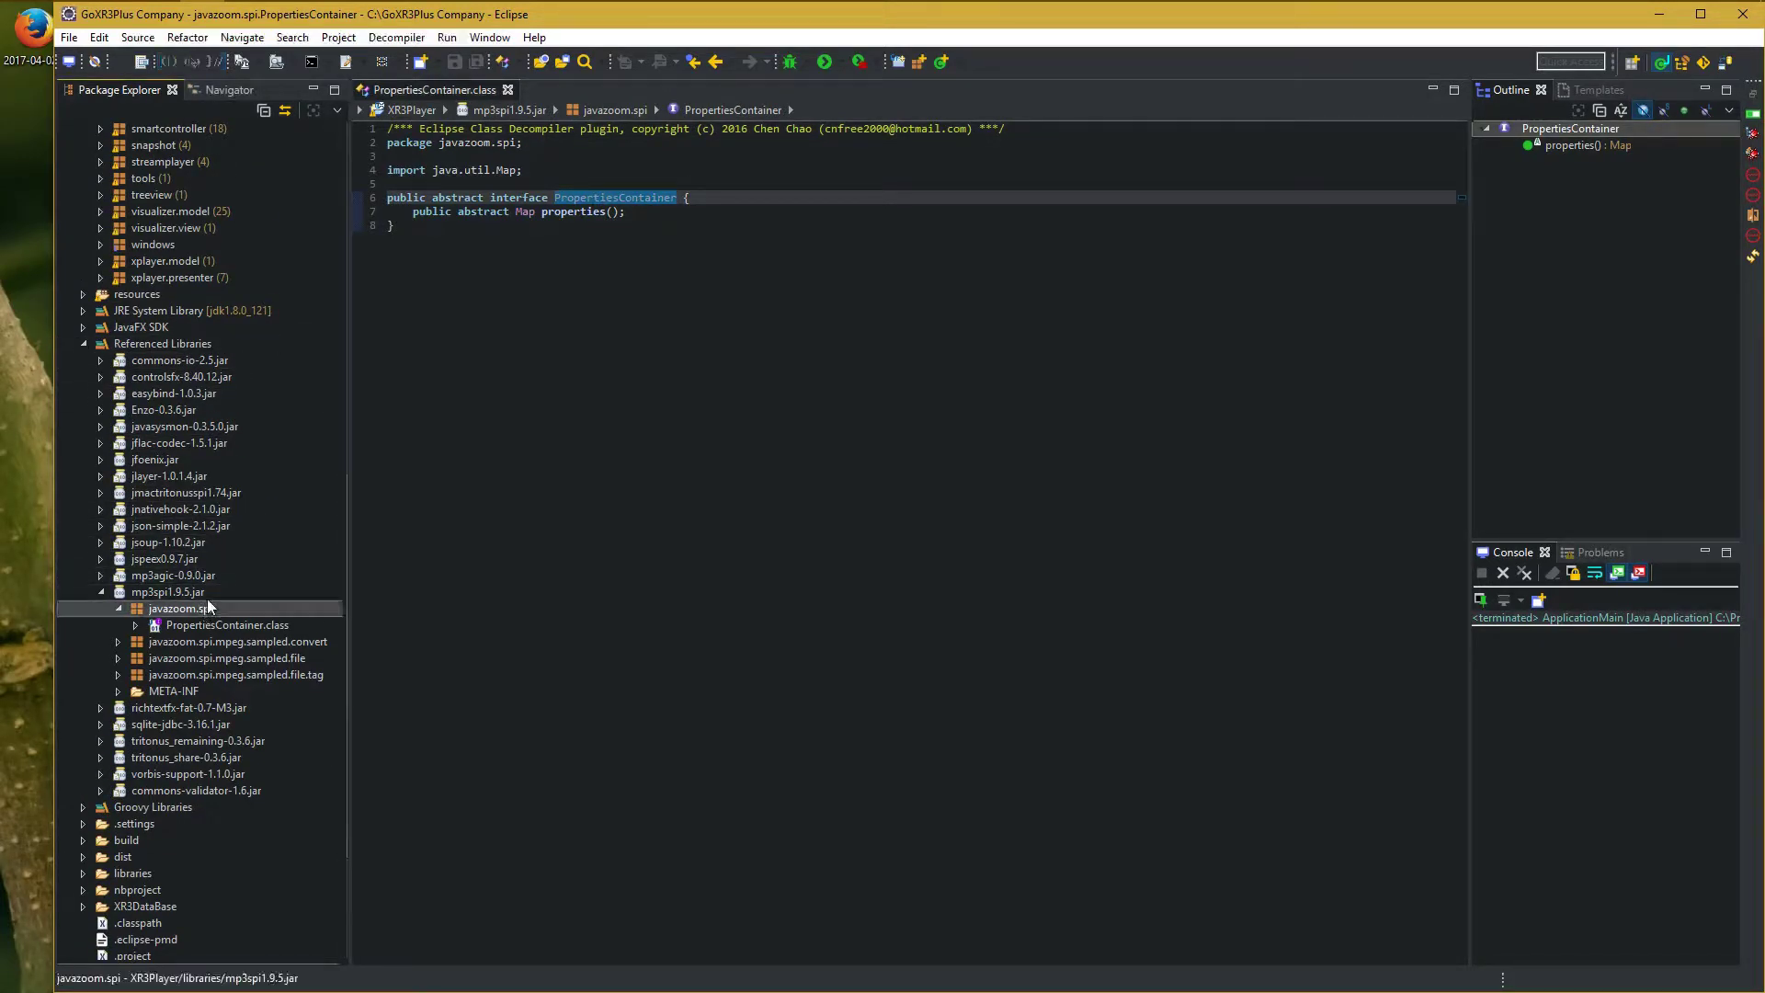
scroll(187, 514, "up", 6)
scroll(87, 641, "up", 3)
scroll(192, 434, "up", 3)
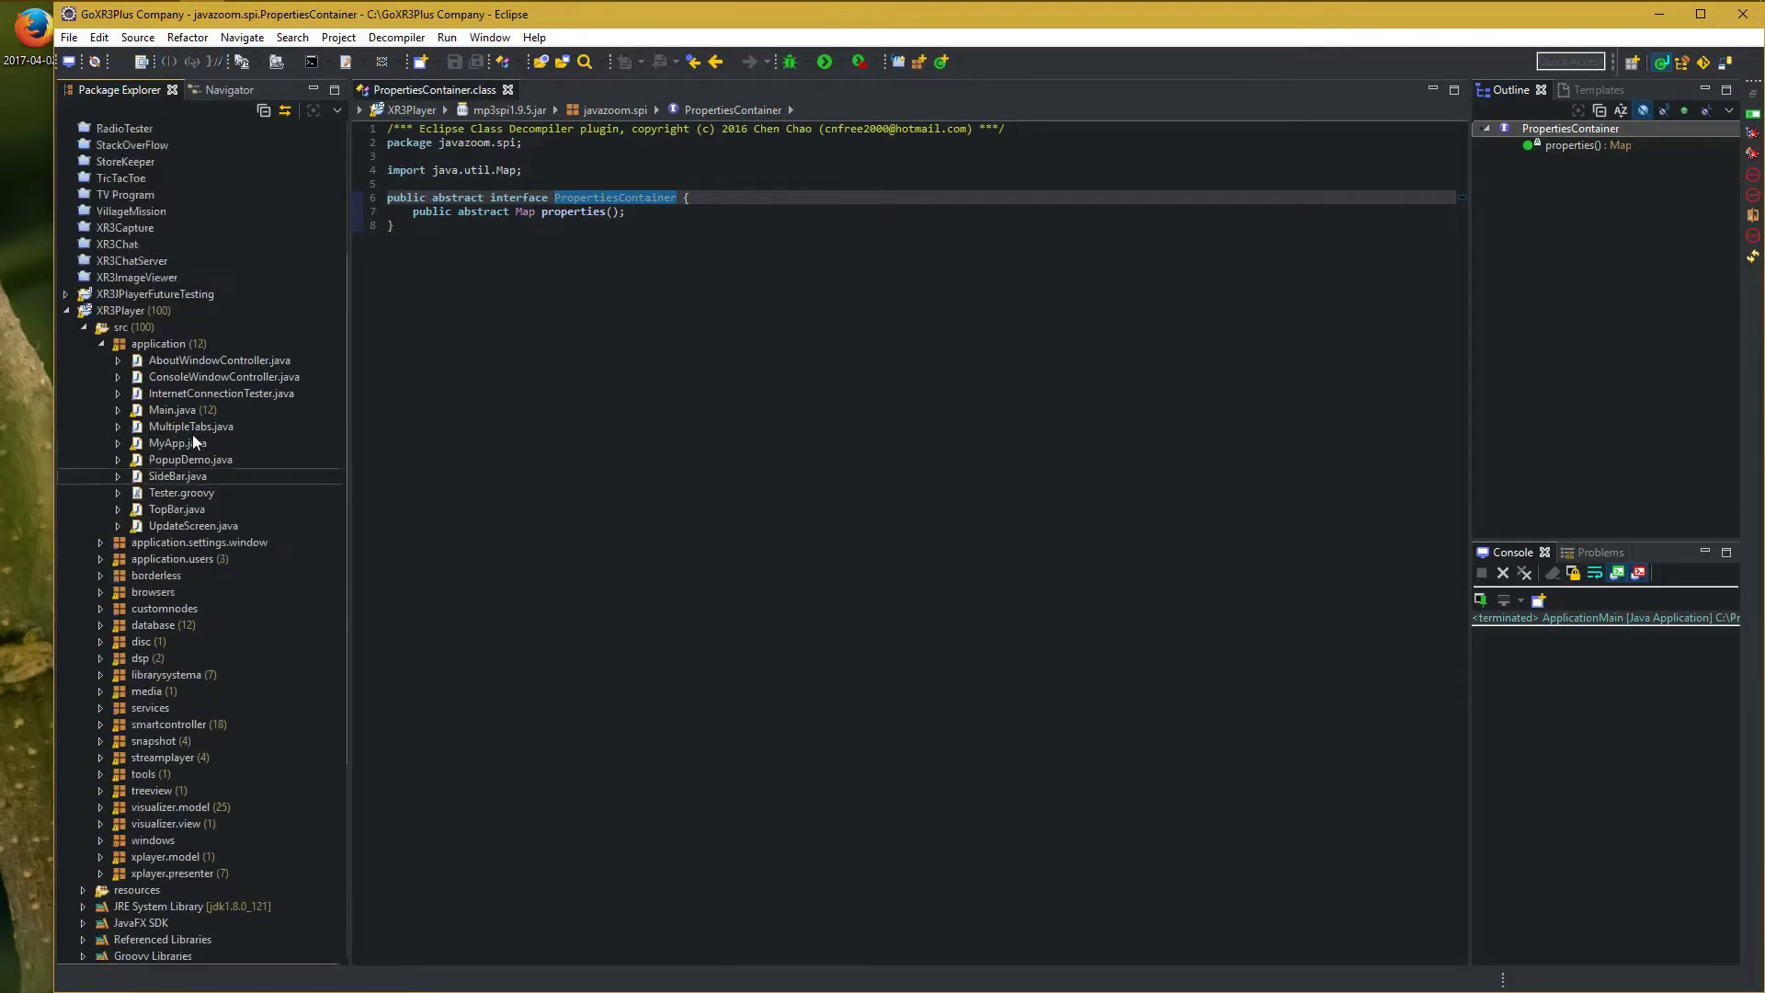
scroll(204, 390, "up", 3)
Export the XR3Player runnable JAR, accept the repacking warning, then review and dismiss the compile warnings
right_click(147, 459)
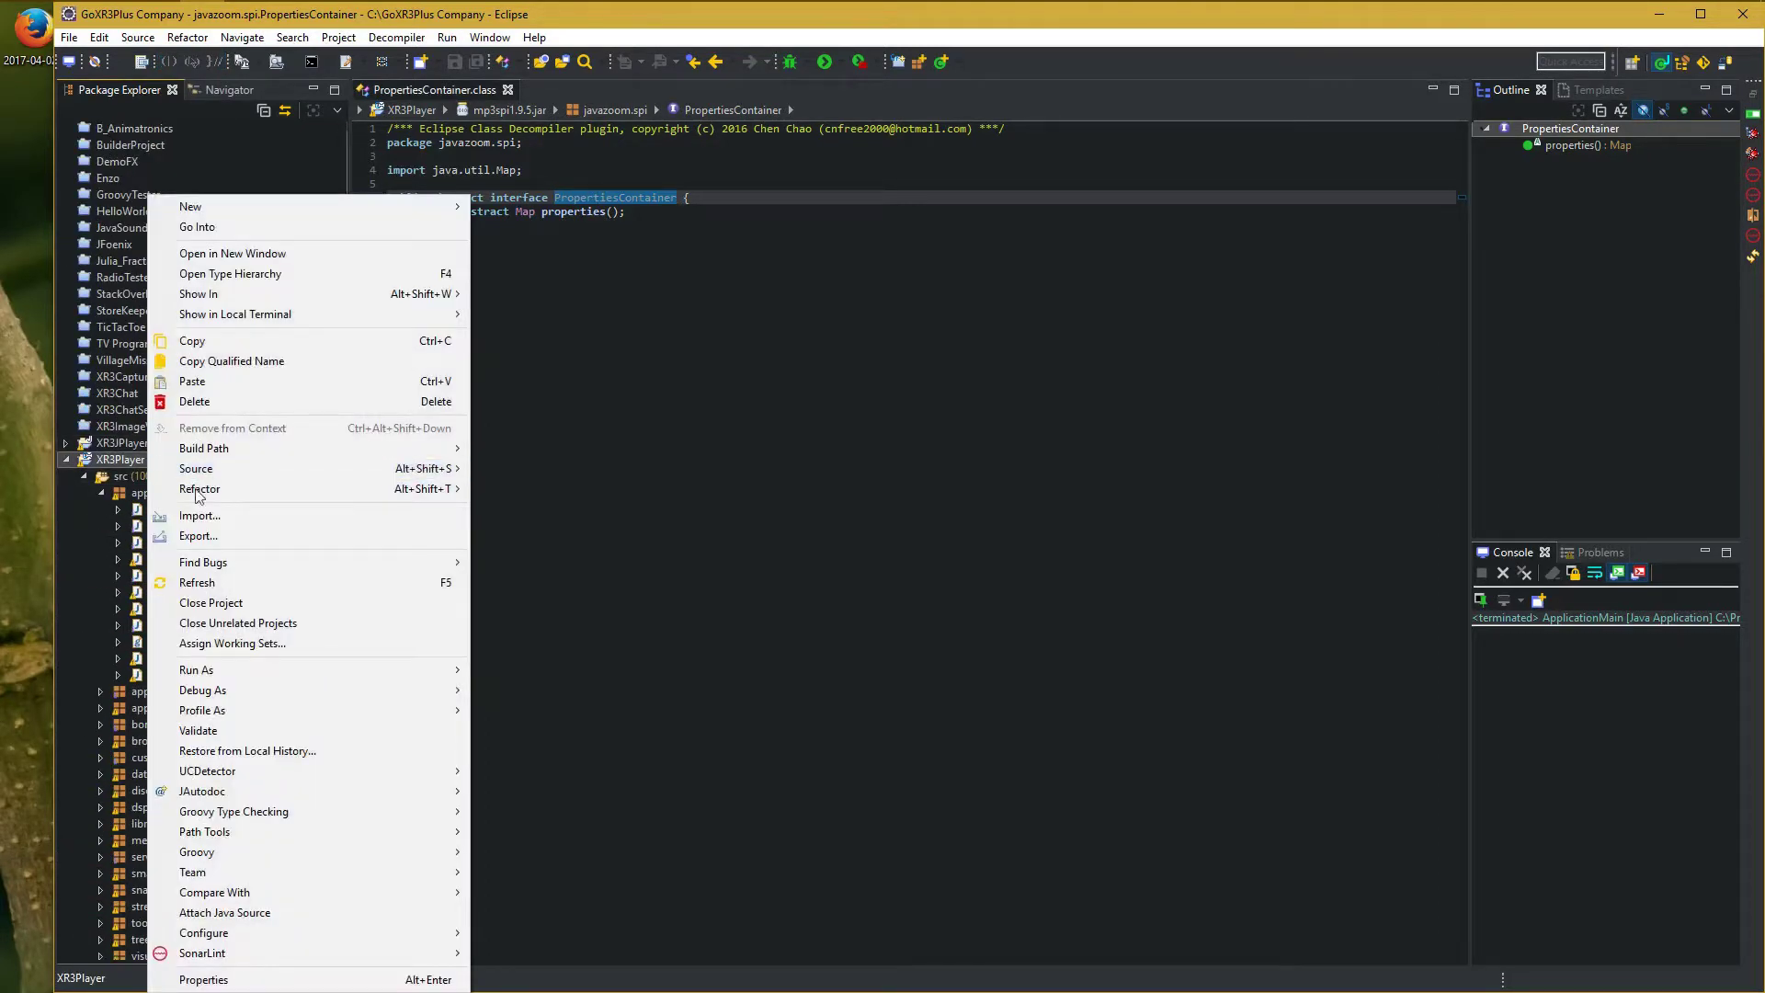
left_click(216, 538)
left_click(947, 671)
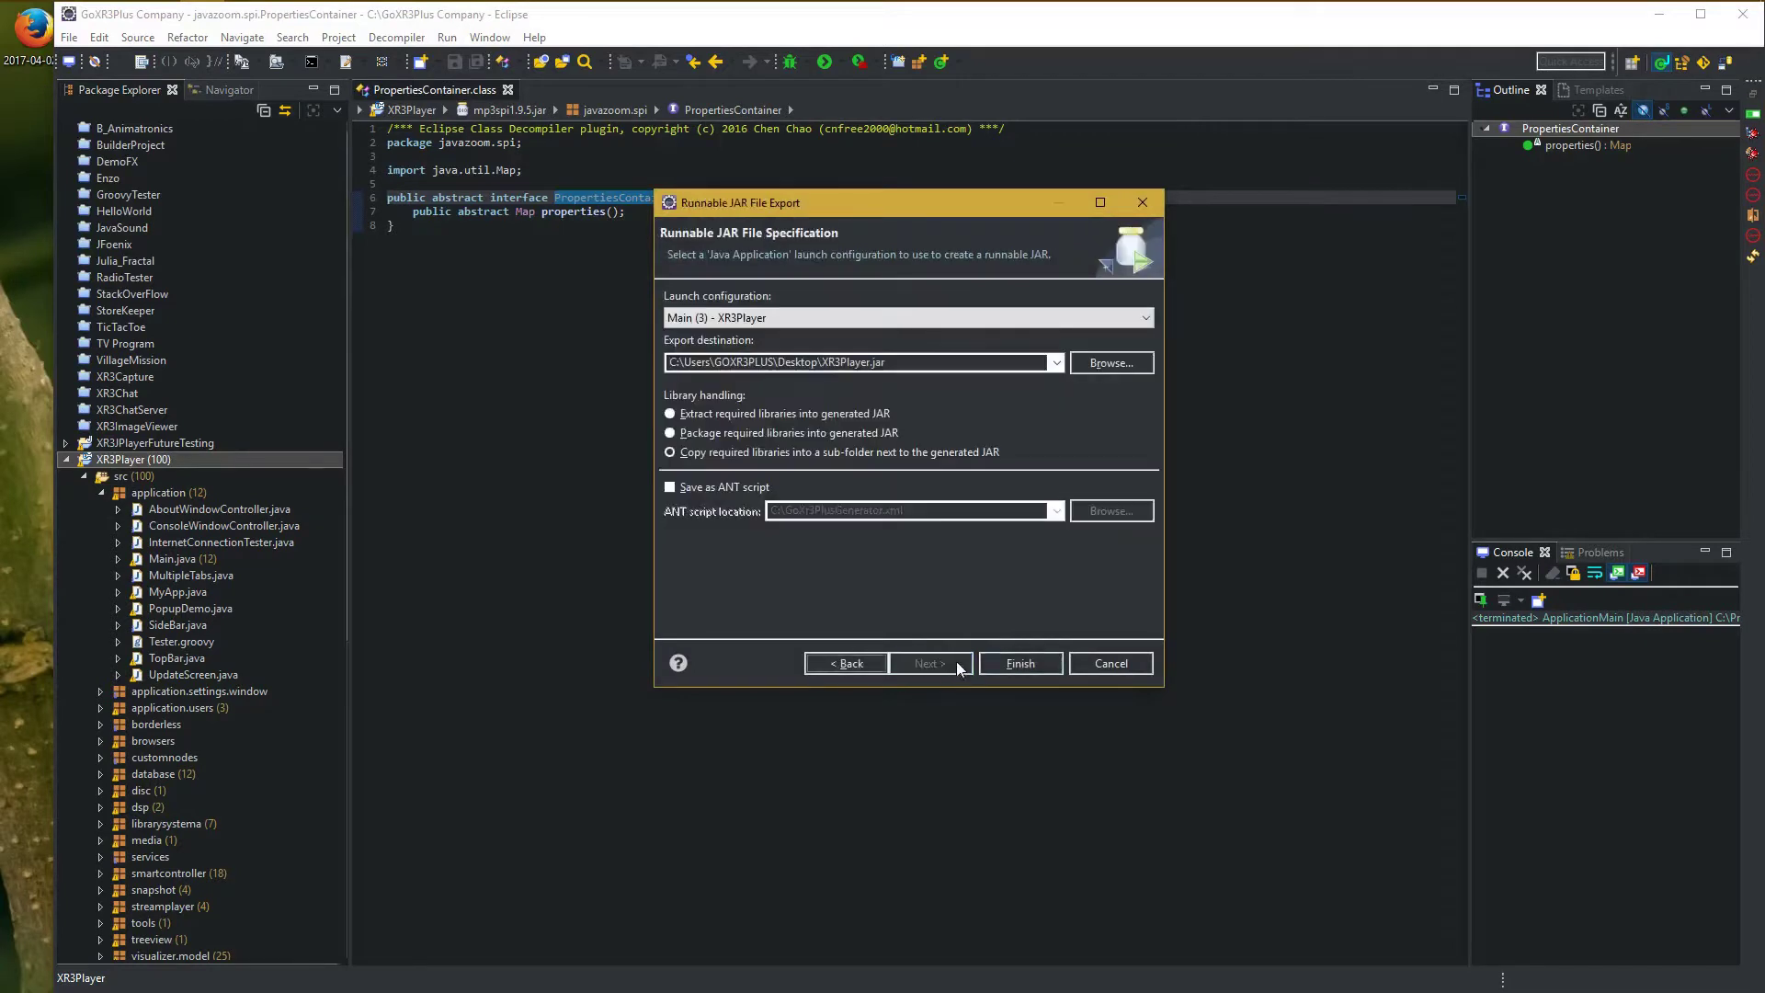
left_click(1014, 663)
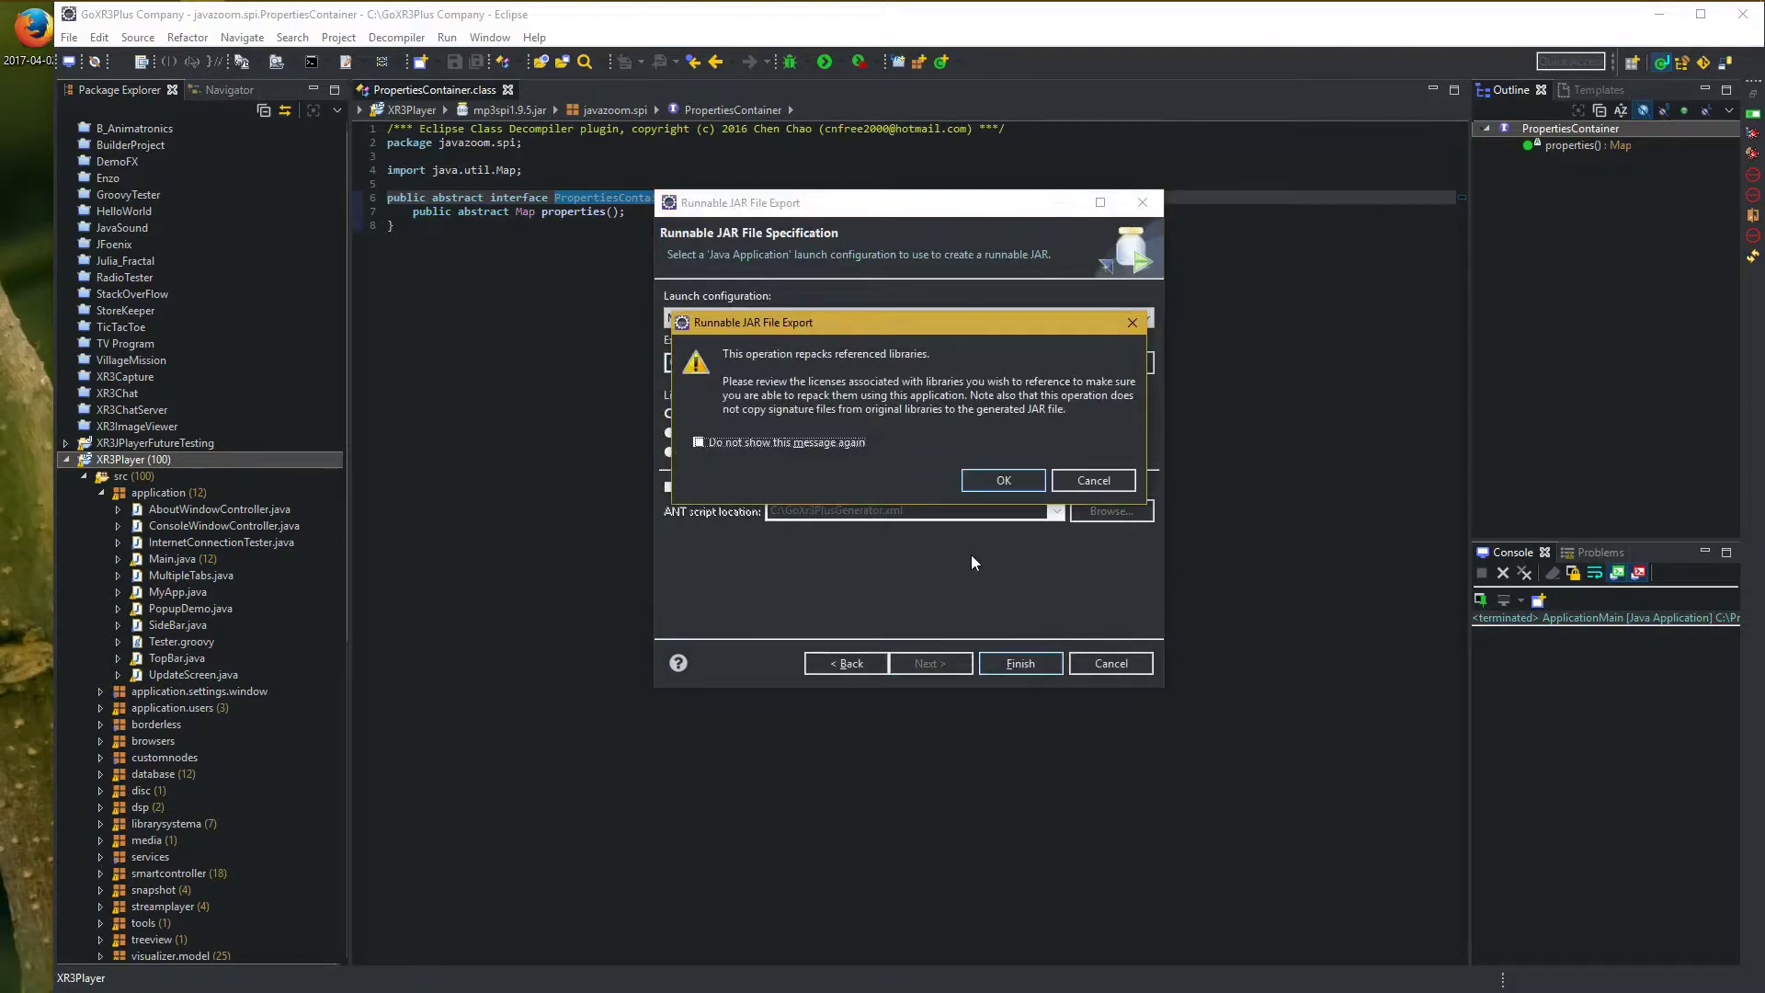
left_click(1020, 482)
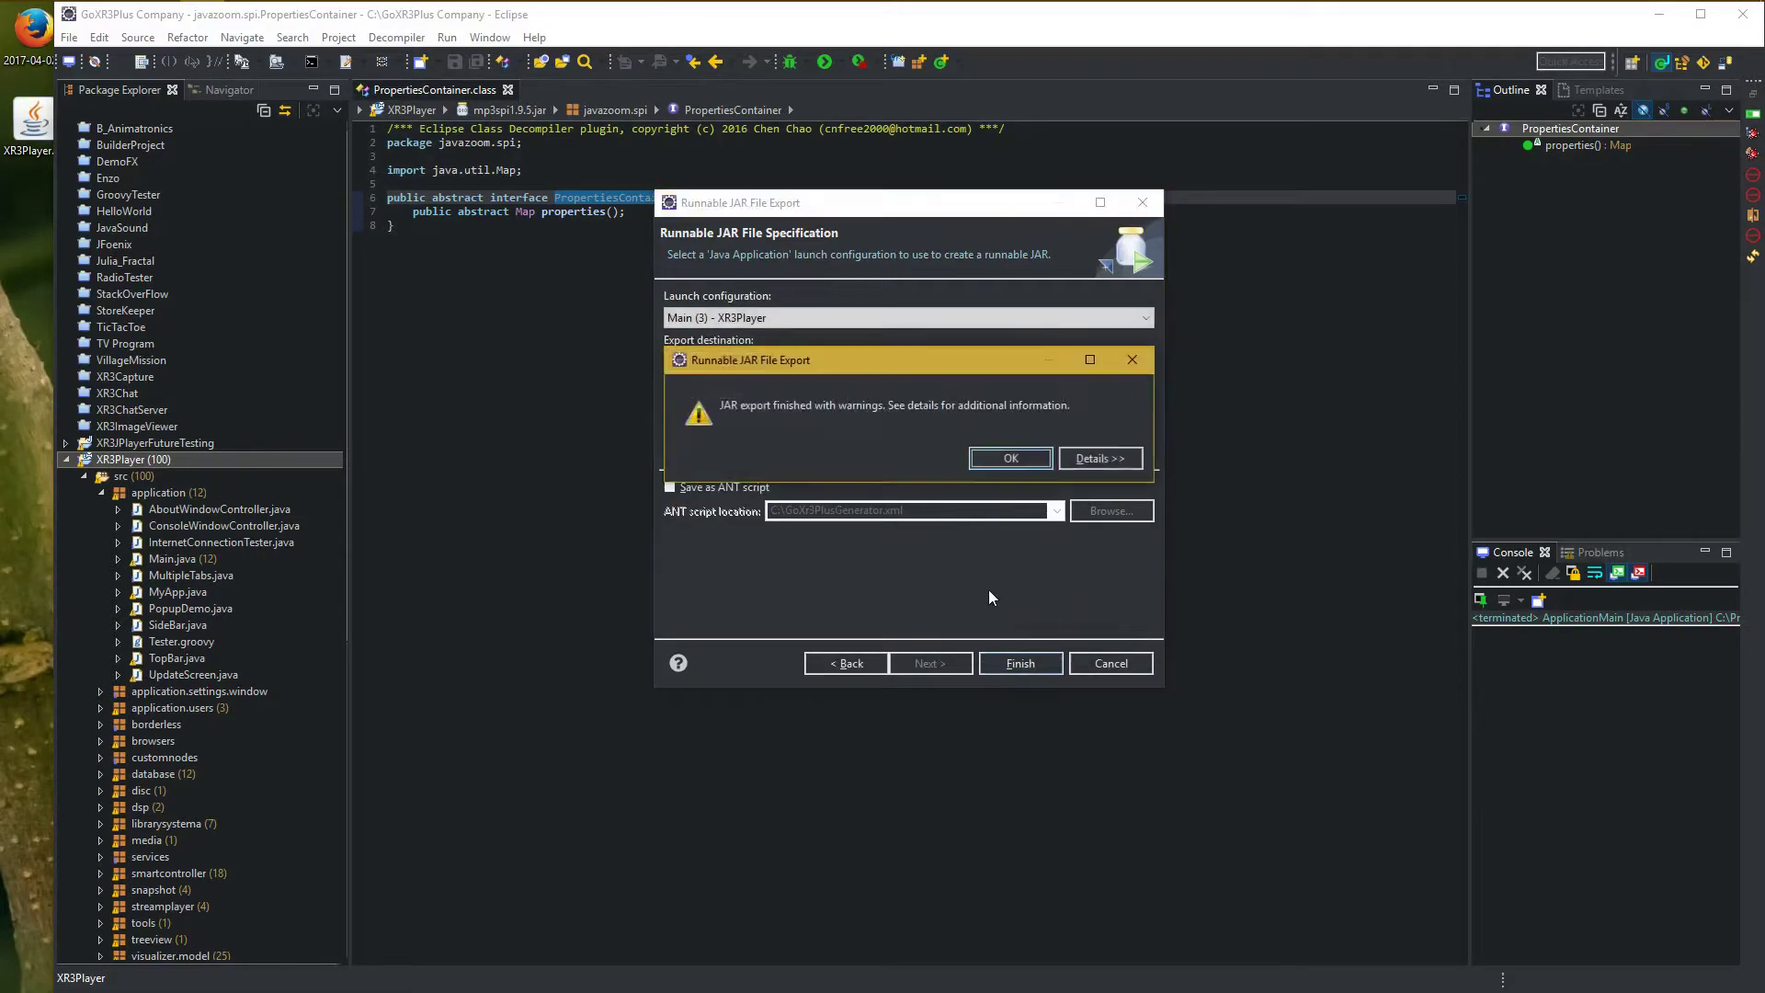
left_click(1101, 458)
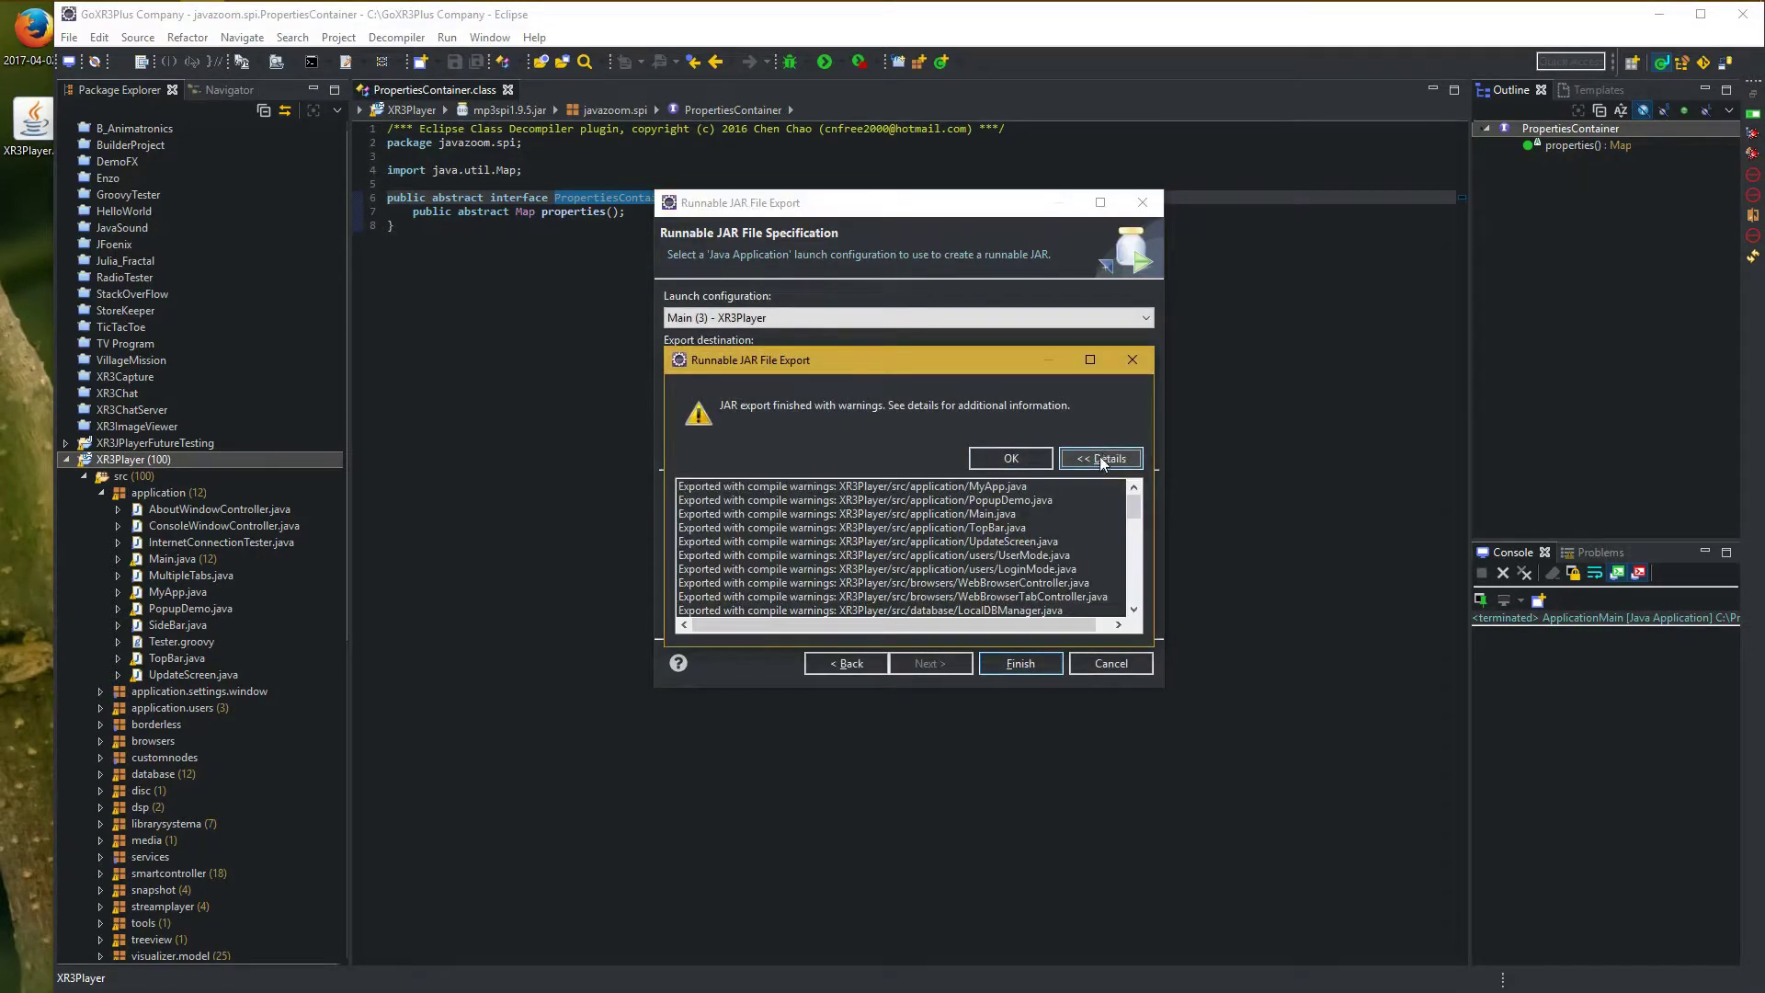
scroll(1086, 521, "down", 4)
scroll(1085, 525, "down", 5)
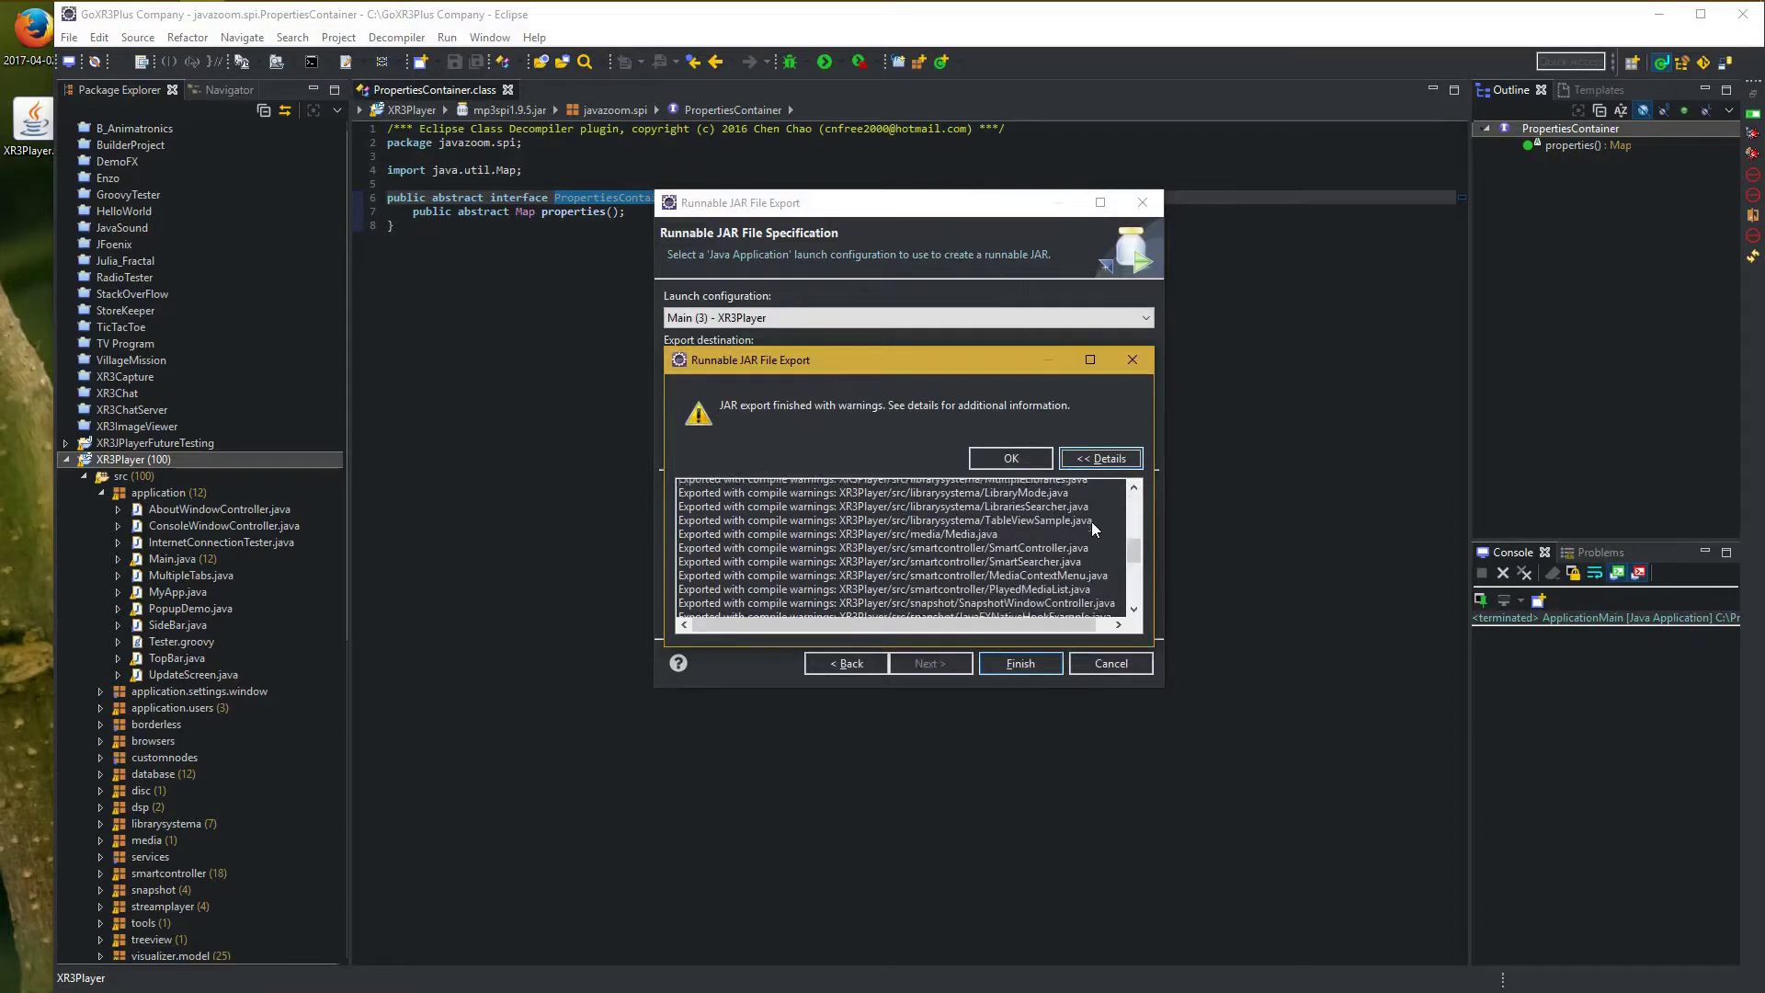
scroll(1090, 521, "down", 4)
scroll(1091, 523, "up", 2)
scroll(1090, 522, "up", 2)
scroll(1099, 543, "up", 2)
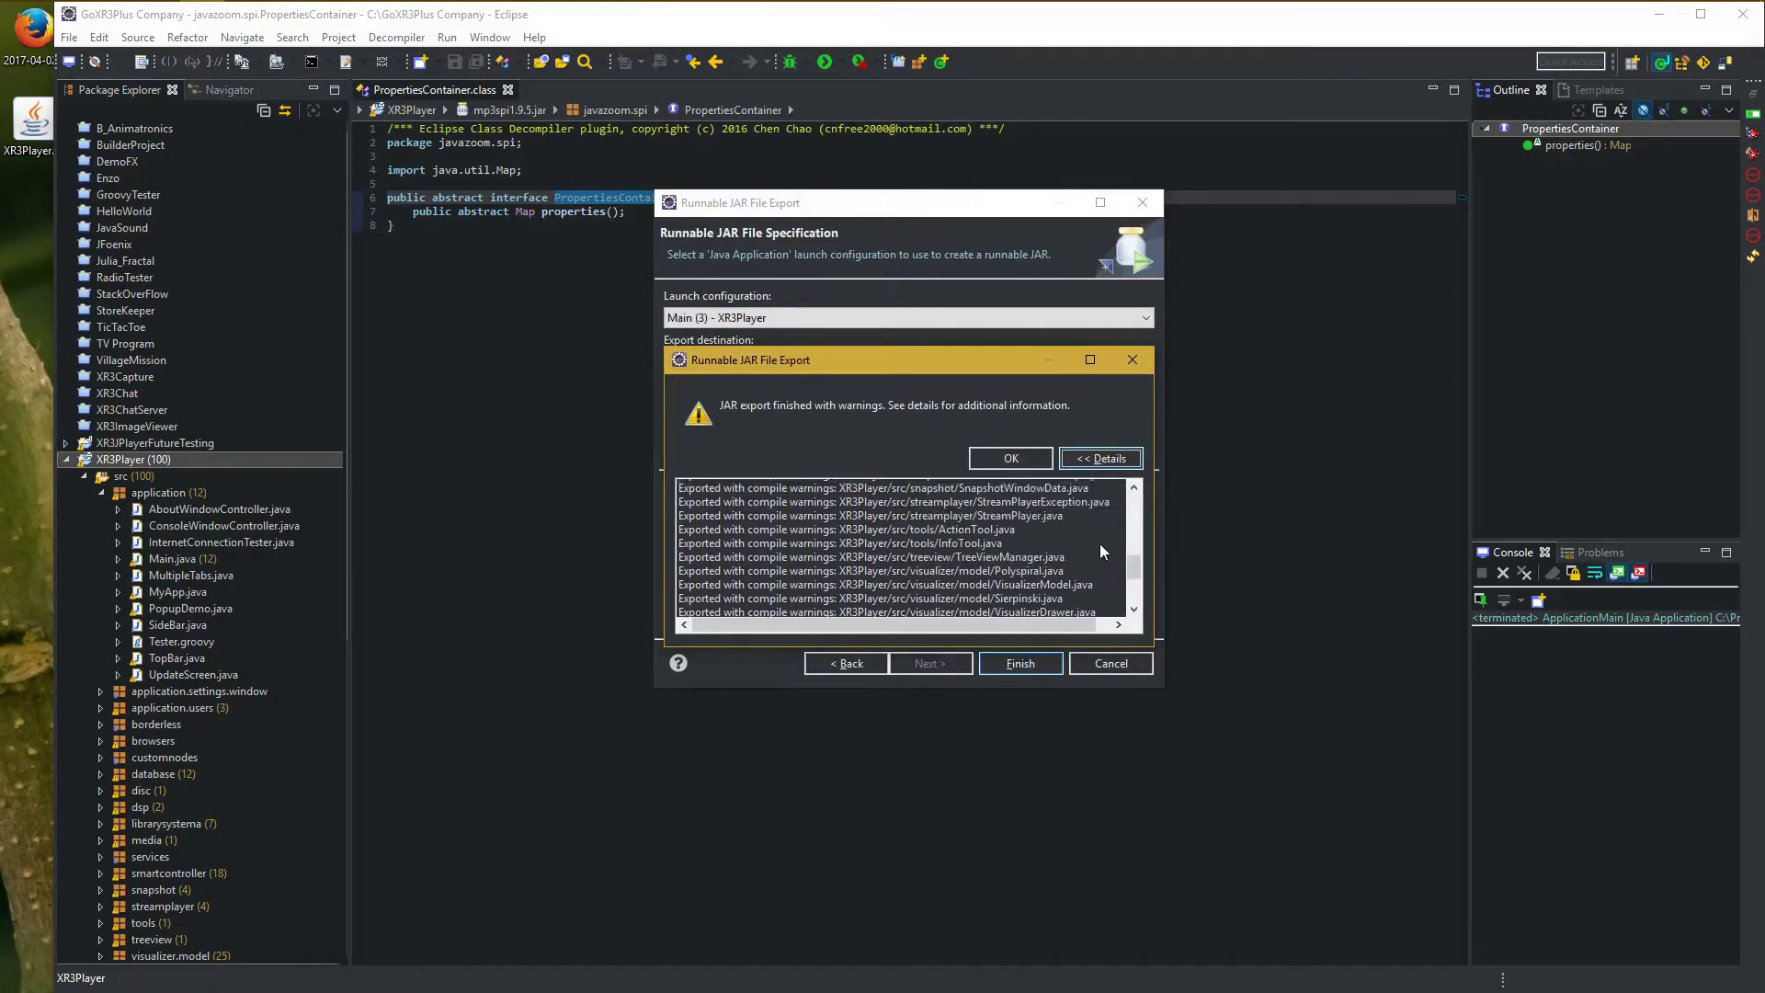
scroll(1105, 546, "up", 2)
scroll(1105, 546, "up", 2)
scroll(1104, 546, "up", 5)
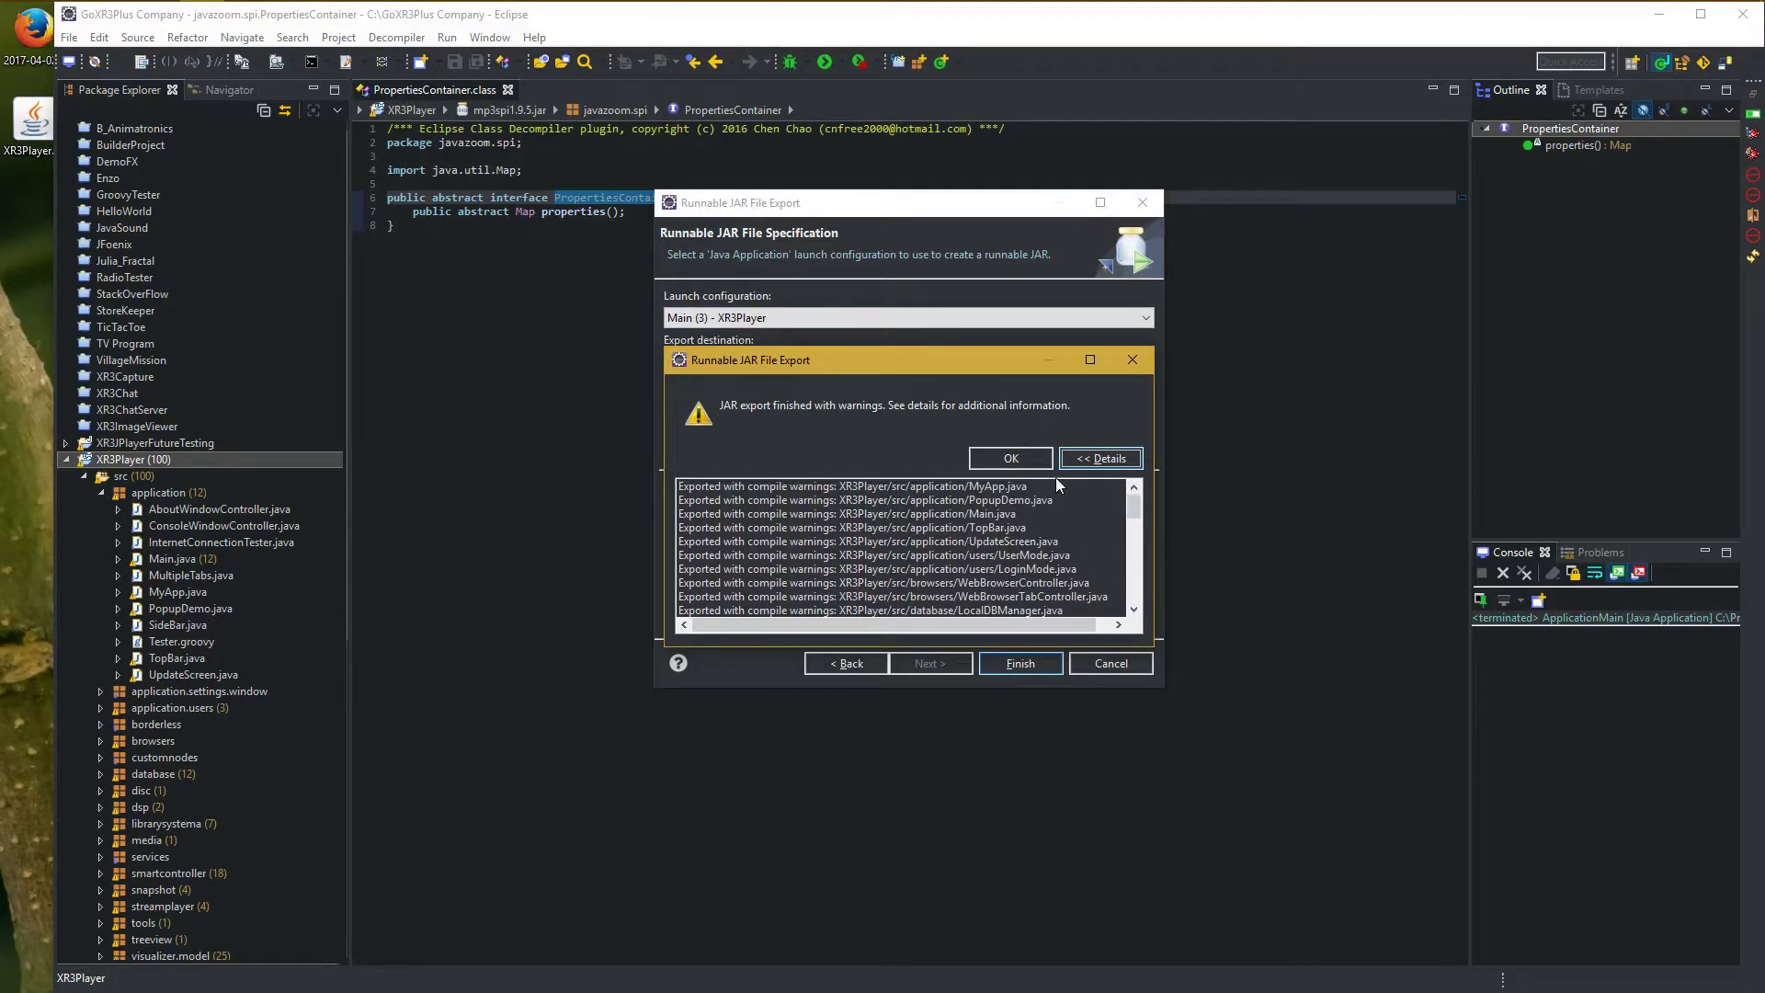
left_click(1023, 458)
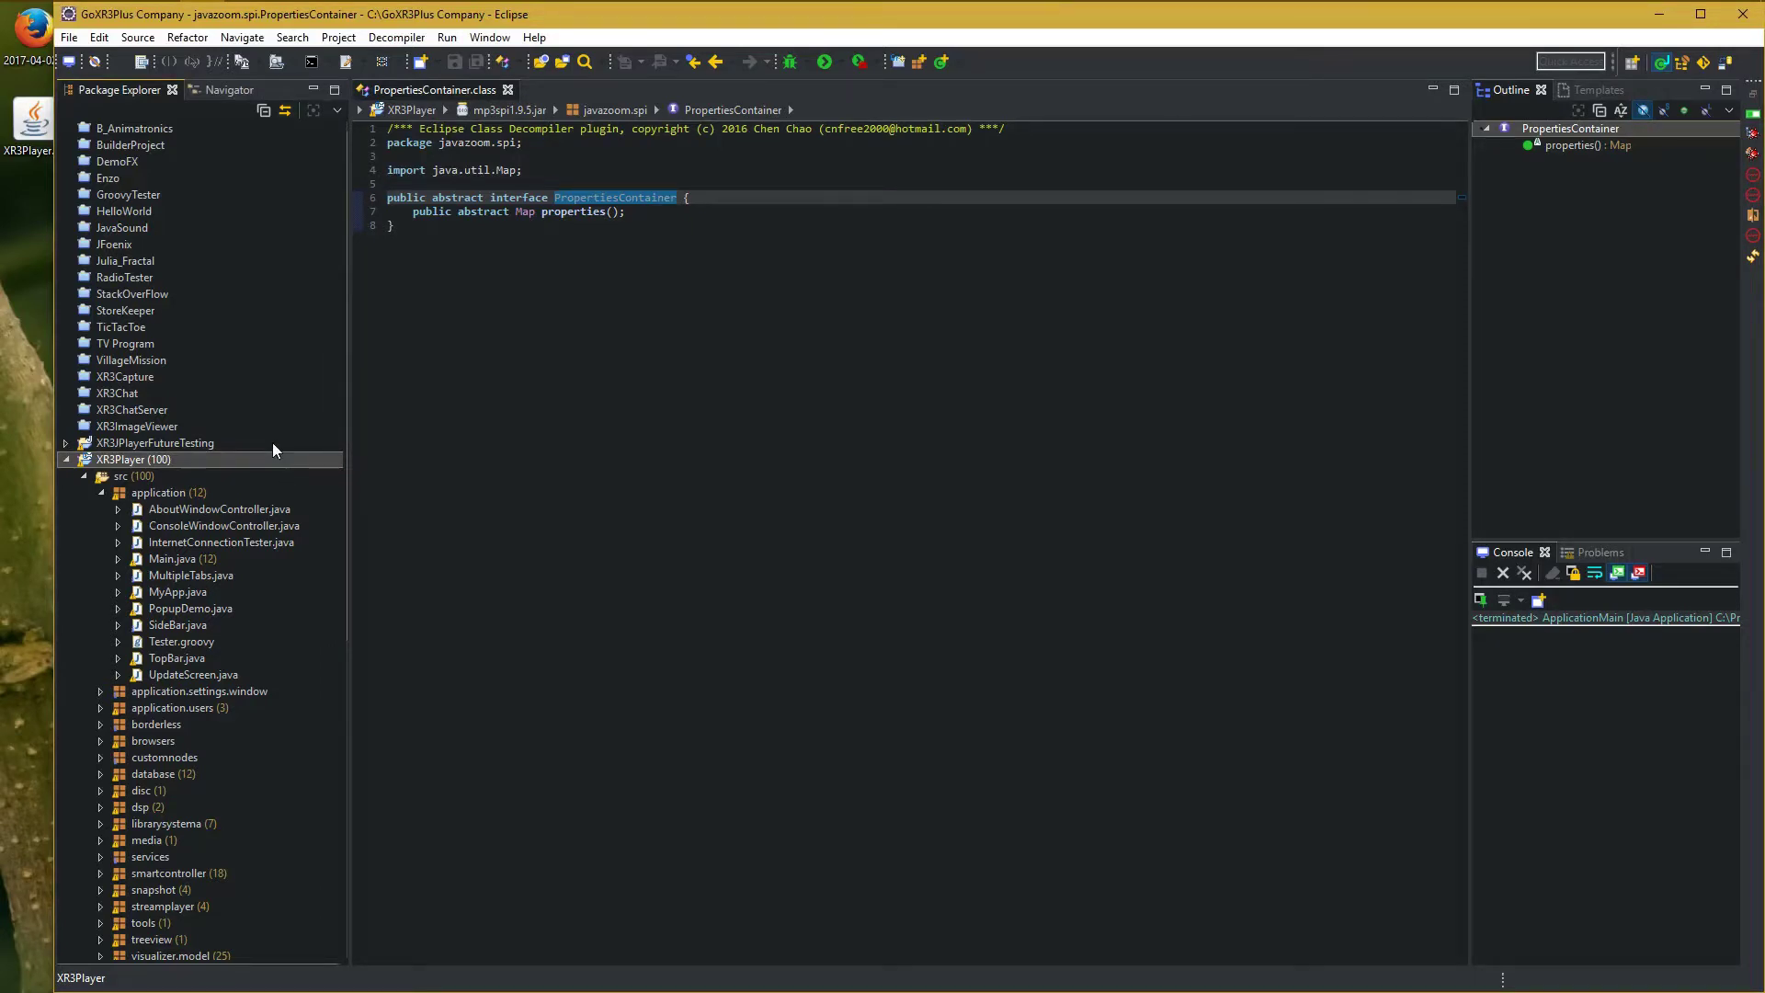
Select the existing XR3Player jar, then start Export from the XR3Player project's menu
left_click(23, 148)
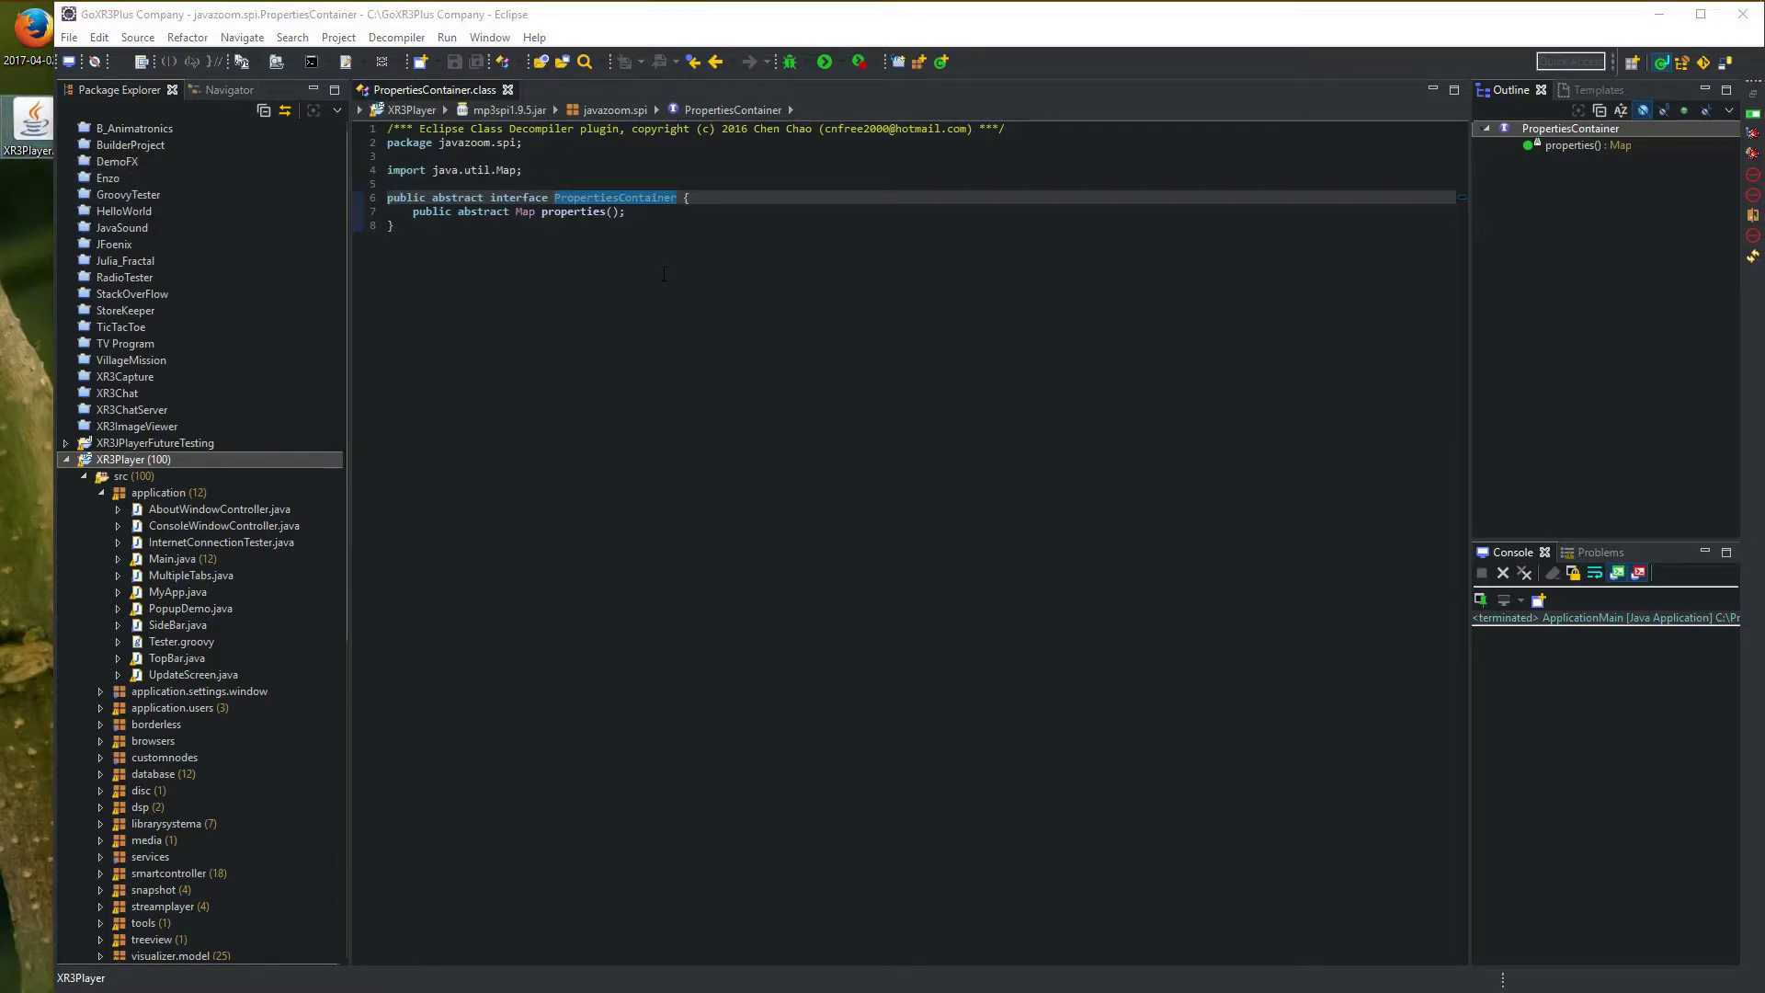
right_click(174, 465)
left_click(245, 531)
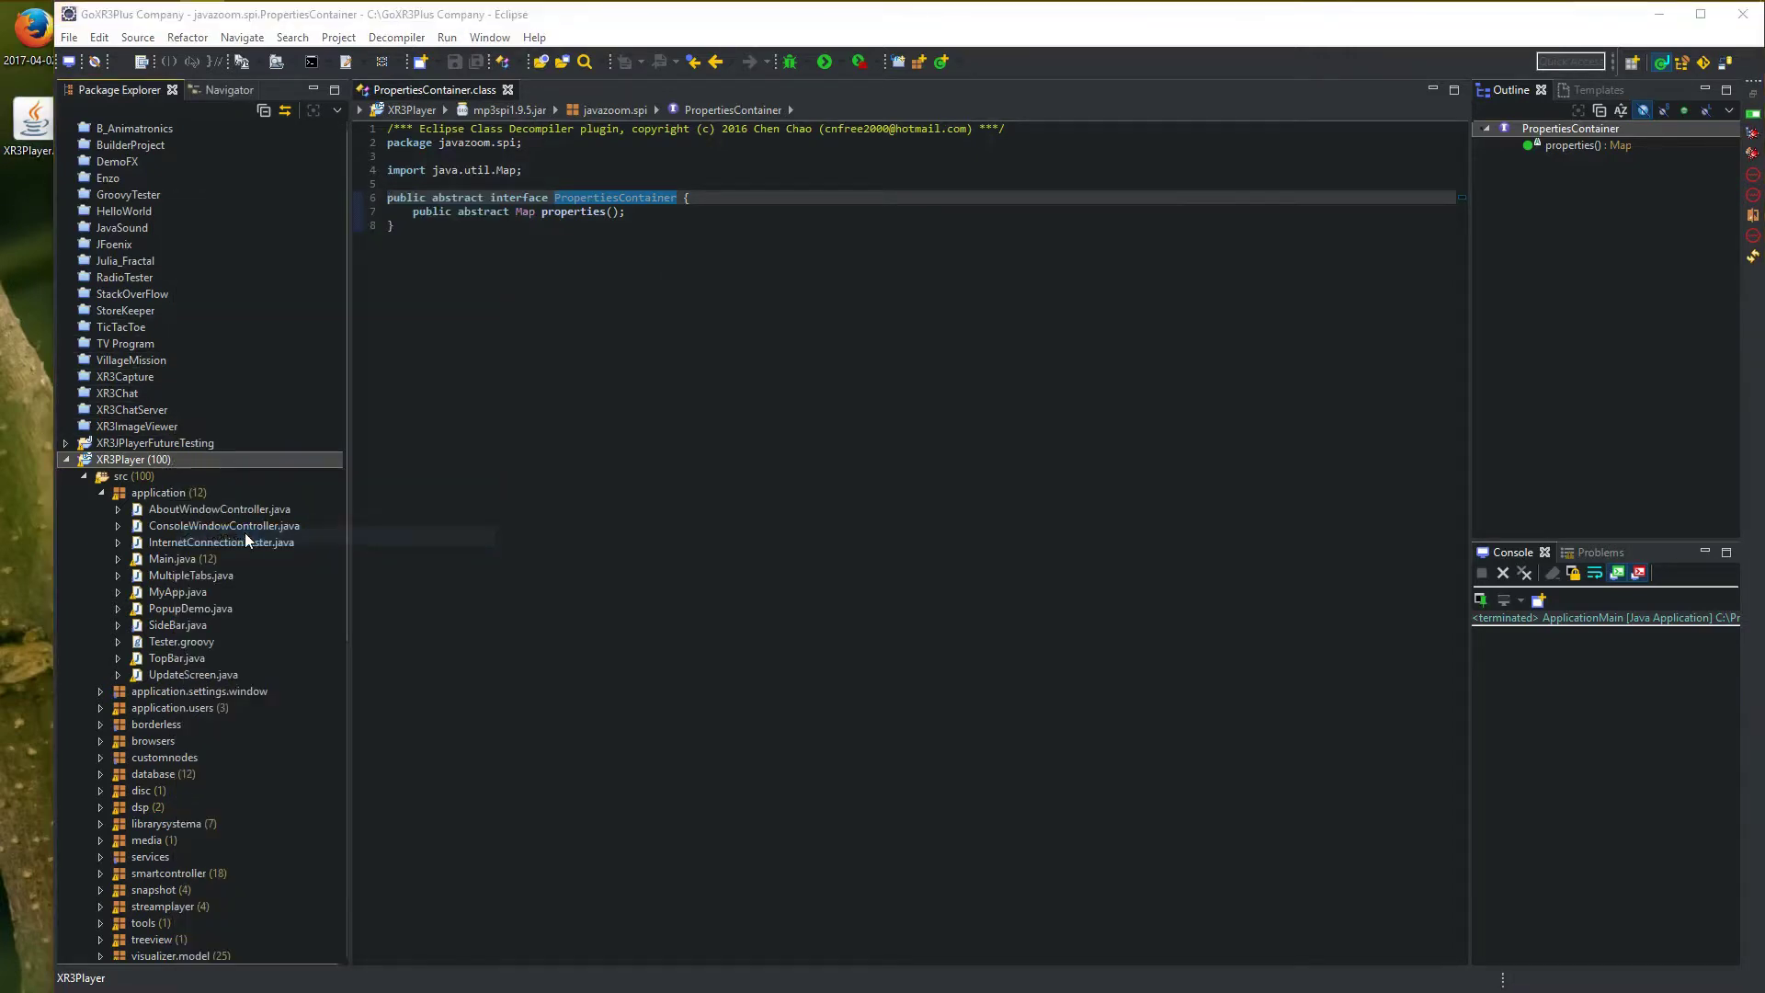
Copy required libraries into a sub-folder and permanently delete the old desktop XR3Player.jar
left_click(929, 664)
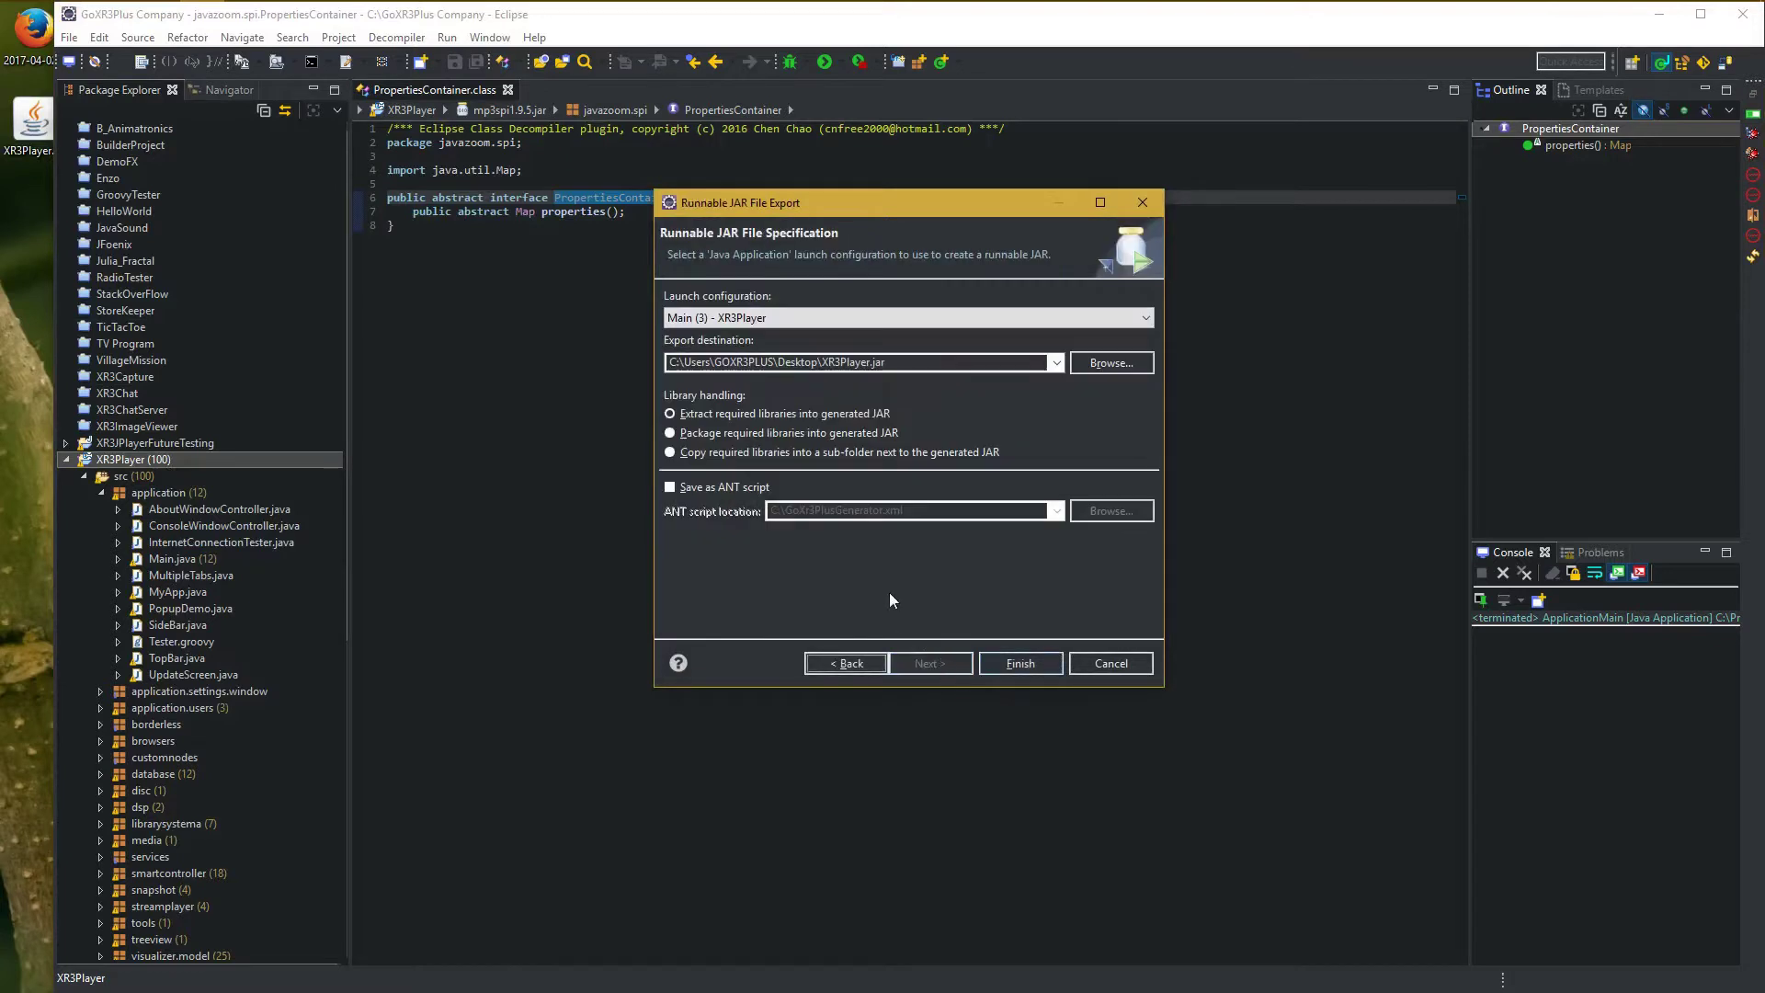
left_click(703, 452)
left_click(27, 122)
key("shift+Delete")
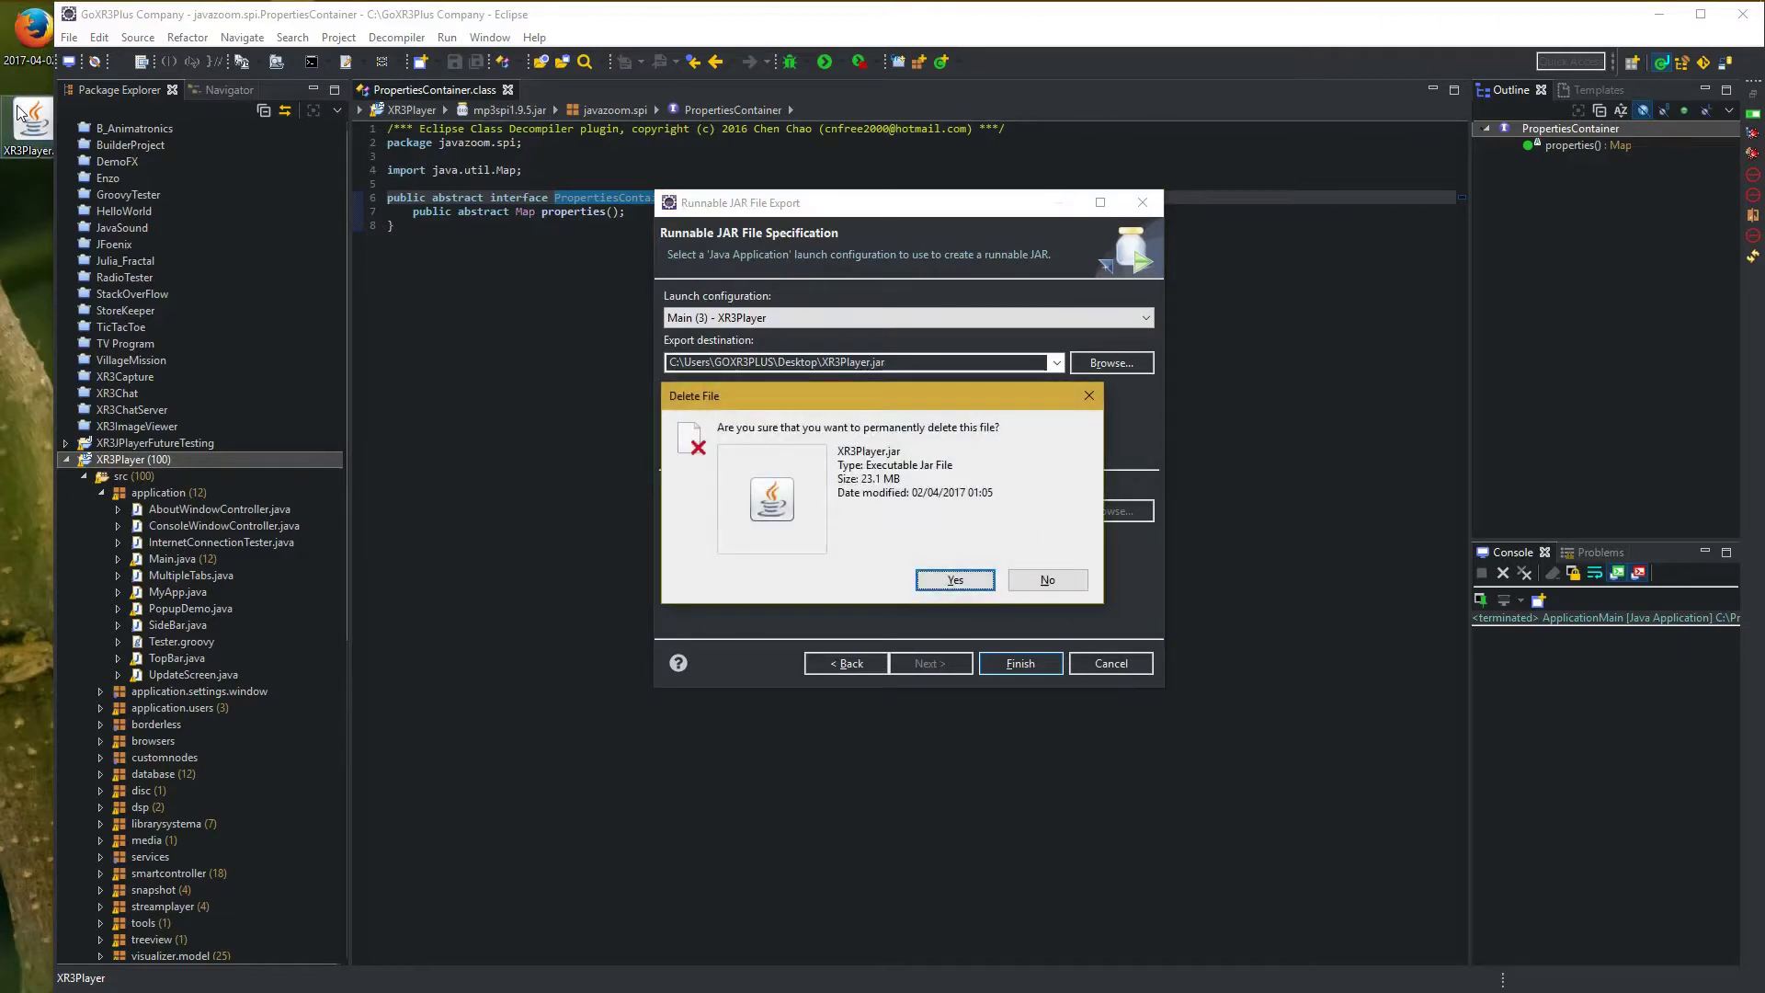
left_click(957, 583)
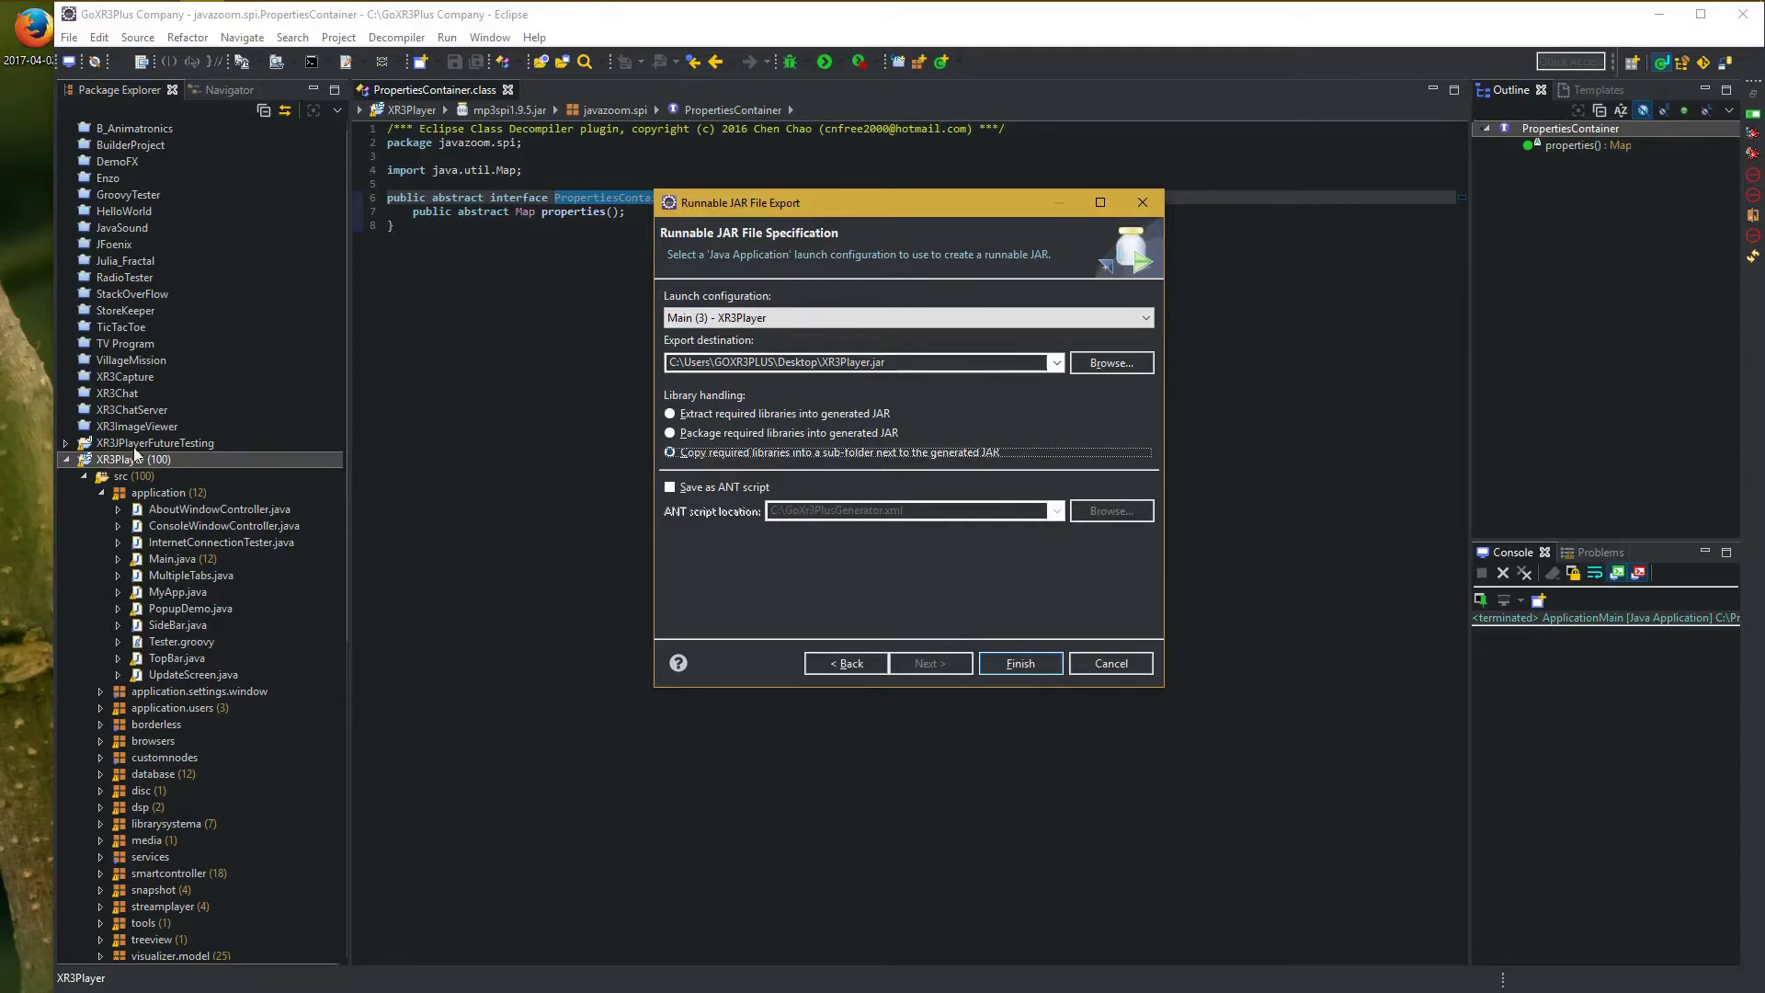
Finish the export, acknowledge the warnings, and inspect the new XR3Player.jar and XR3Player_lib
left_click(39, 277)
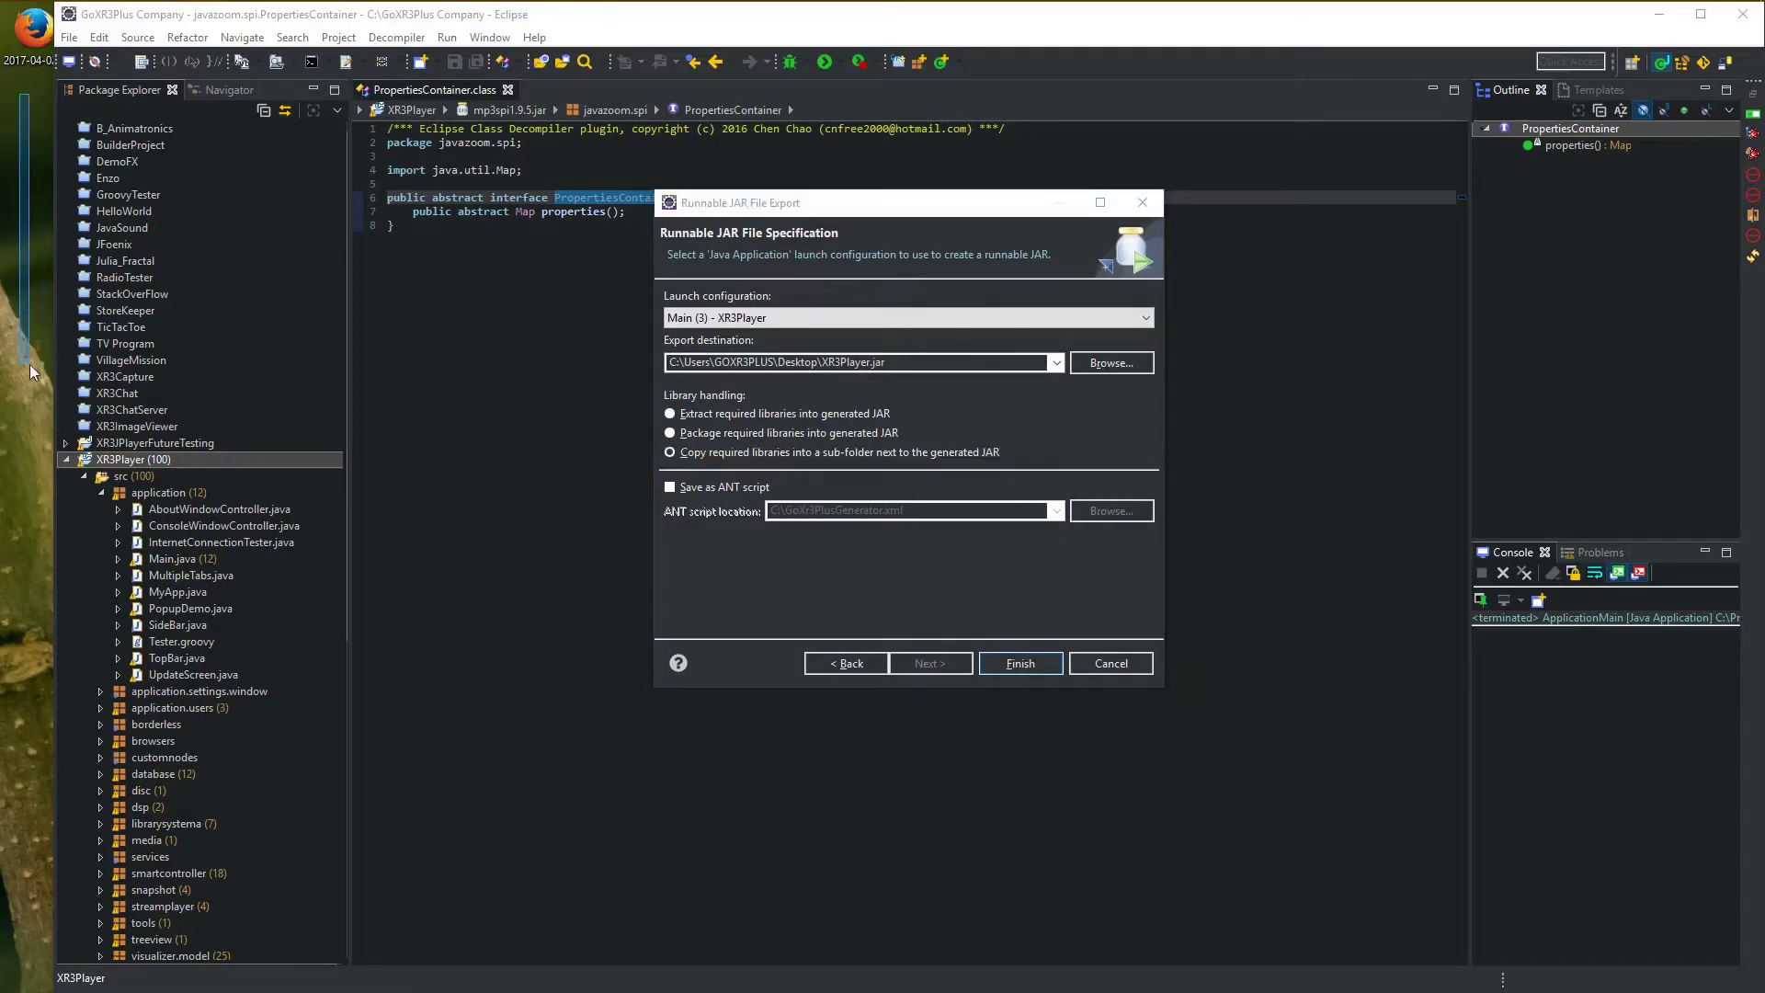
left_click(1027, 663)
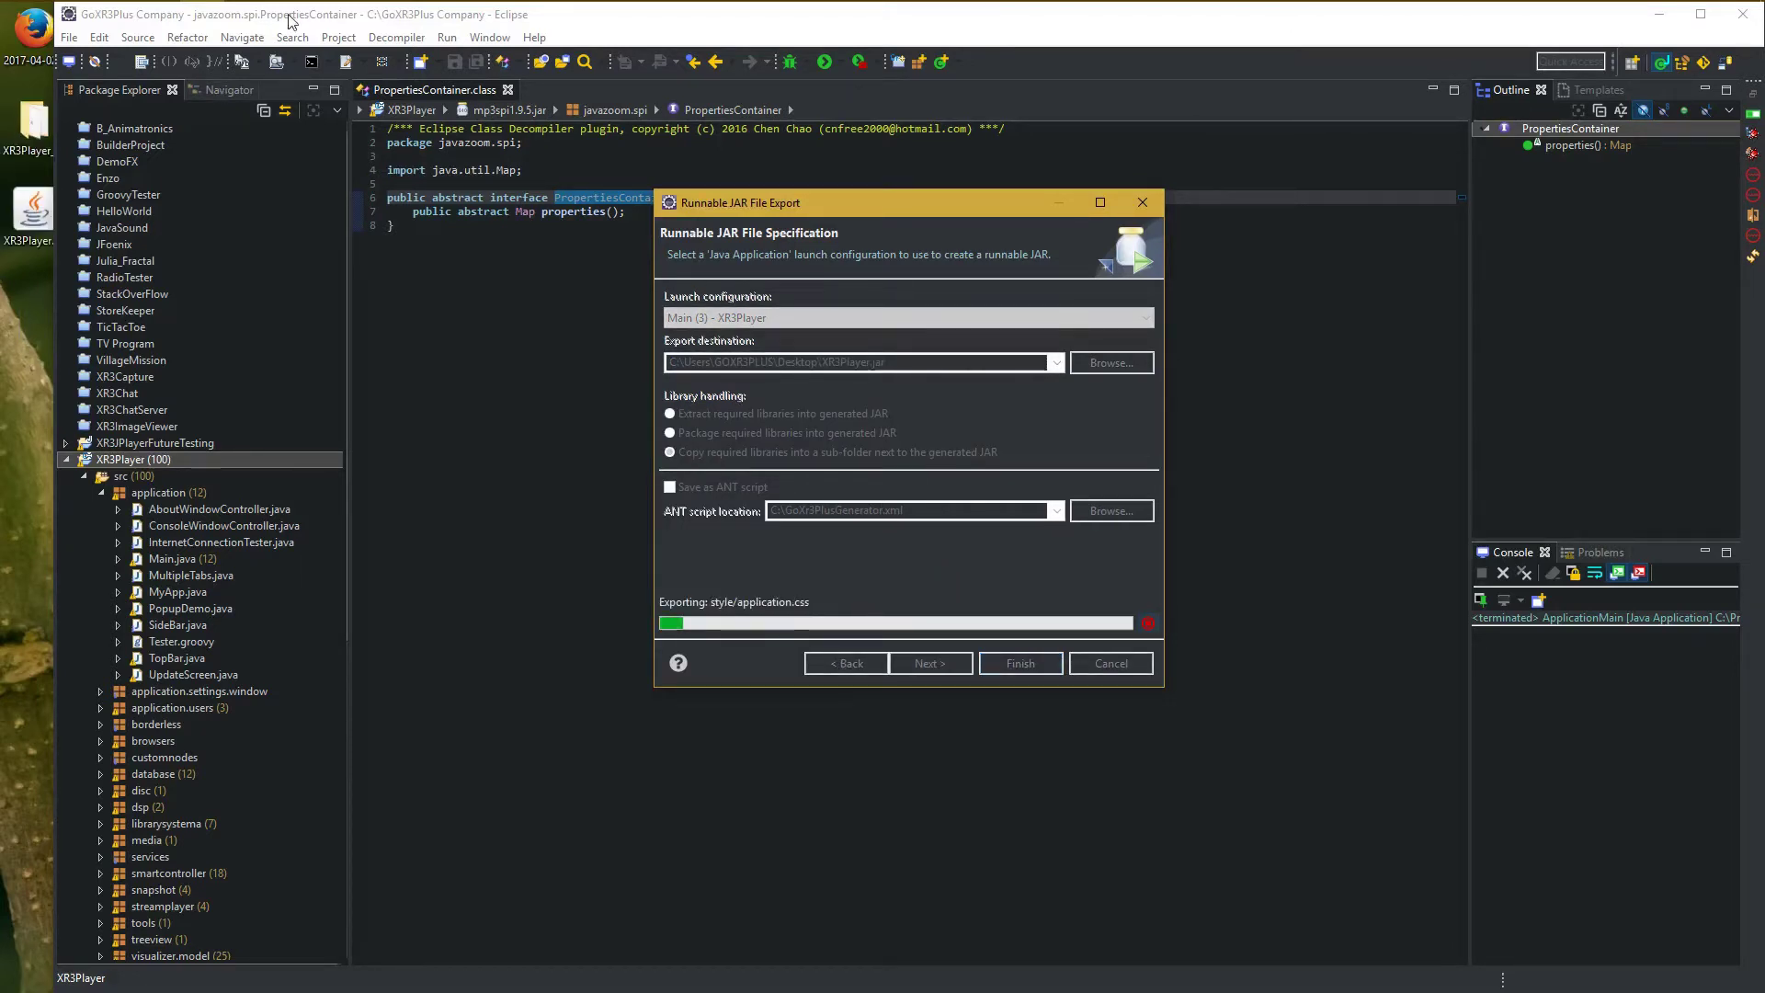
left_click(1011, 459)
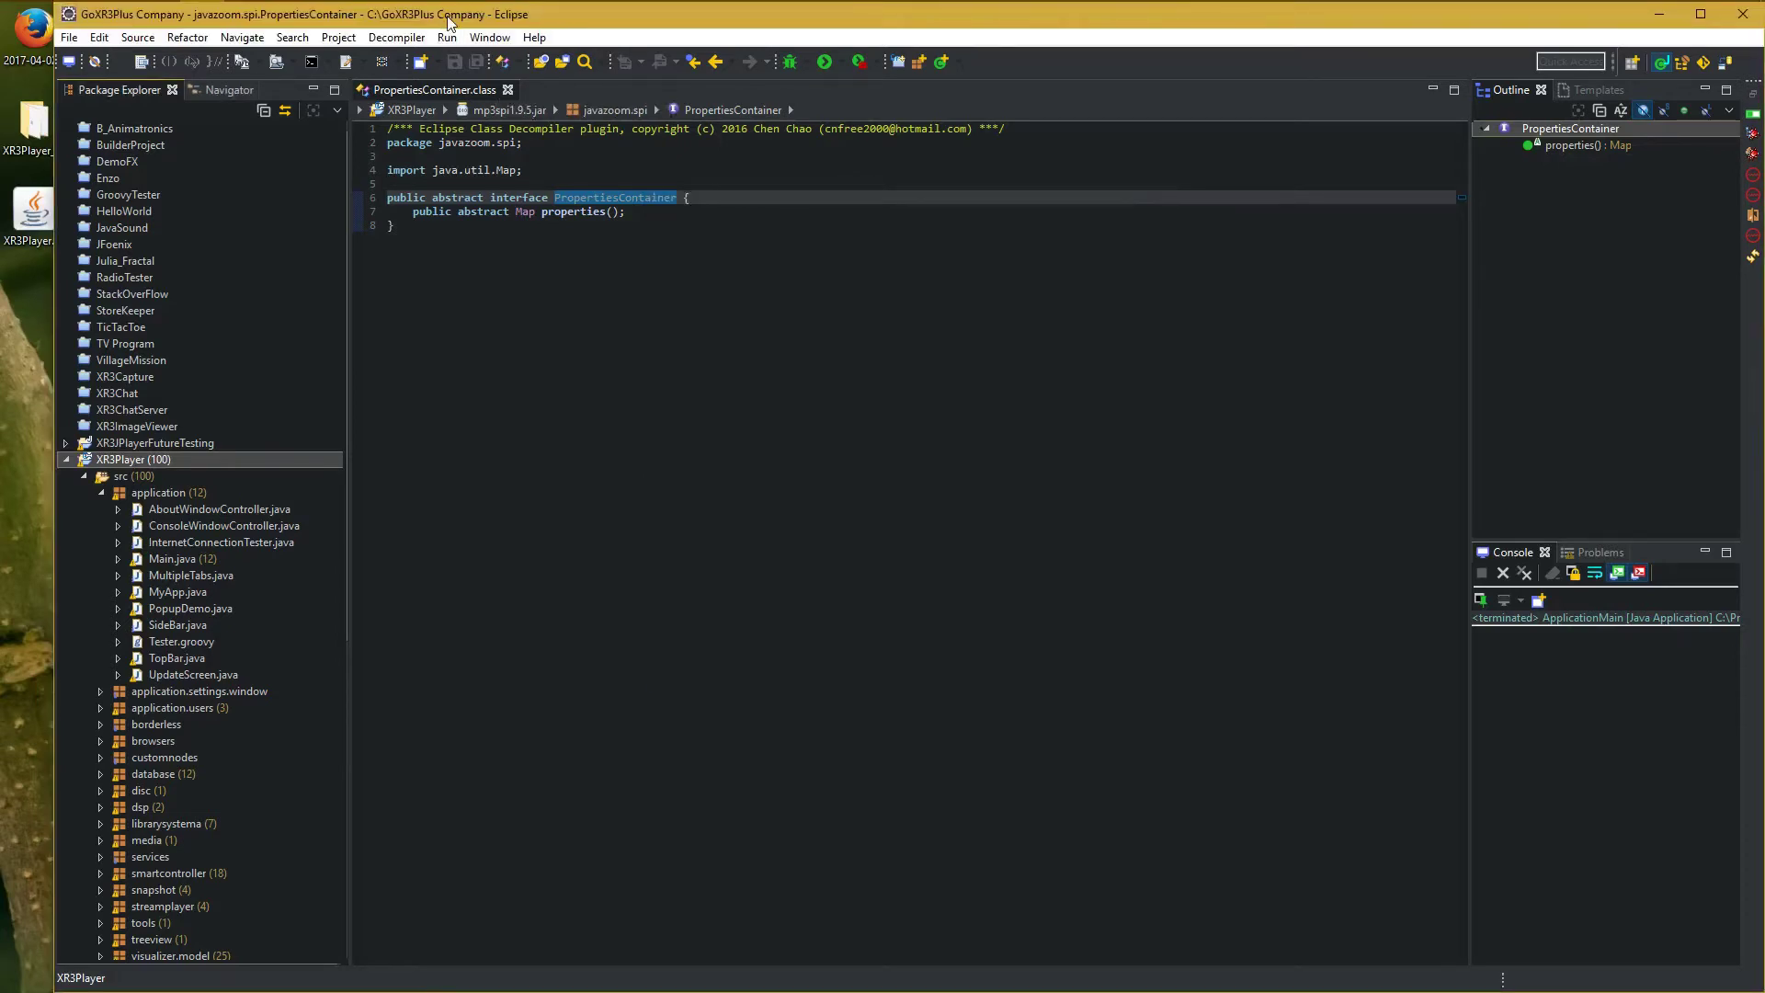
left_click(58, 242)
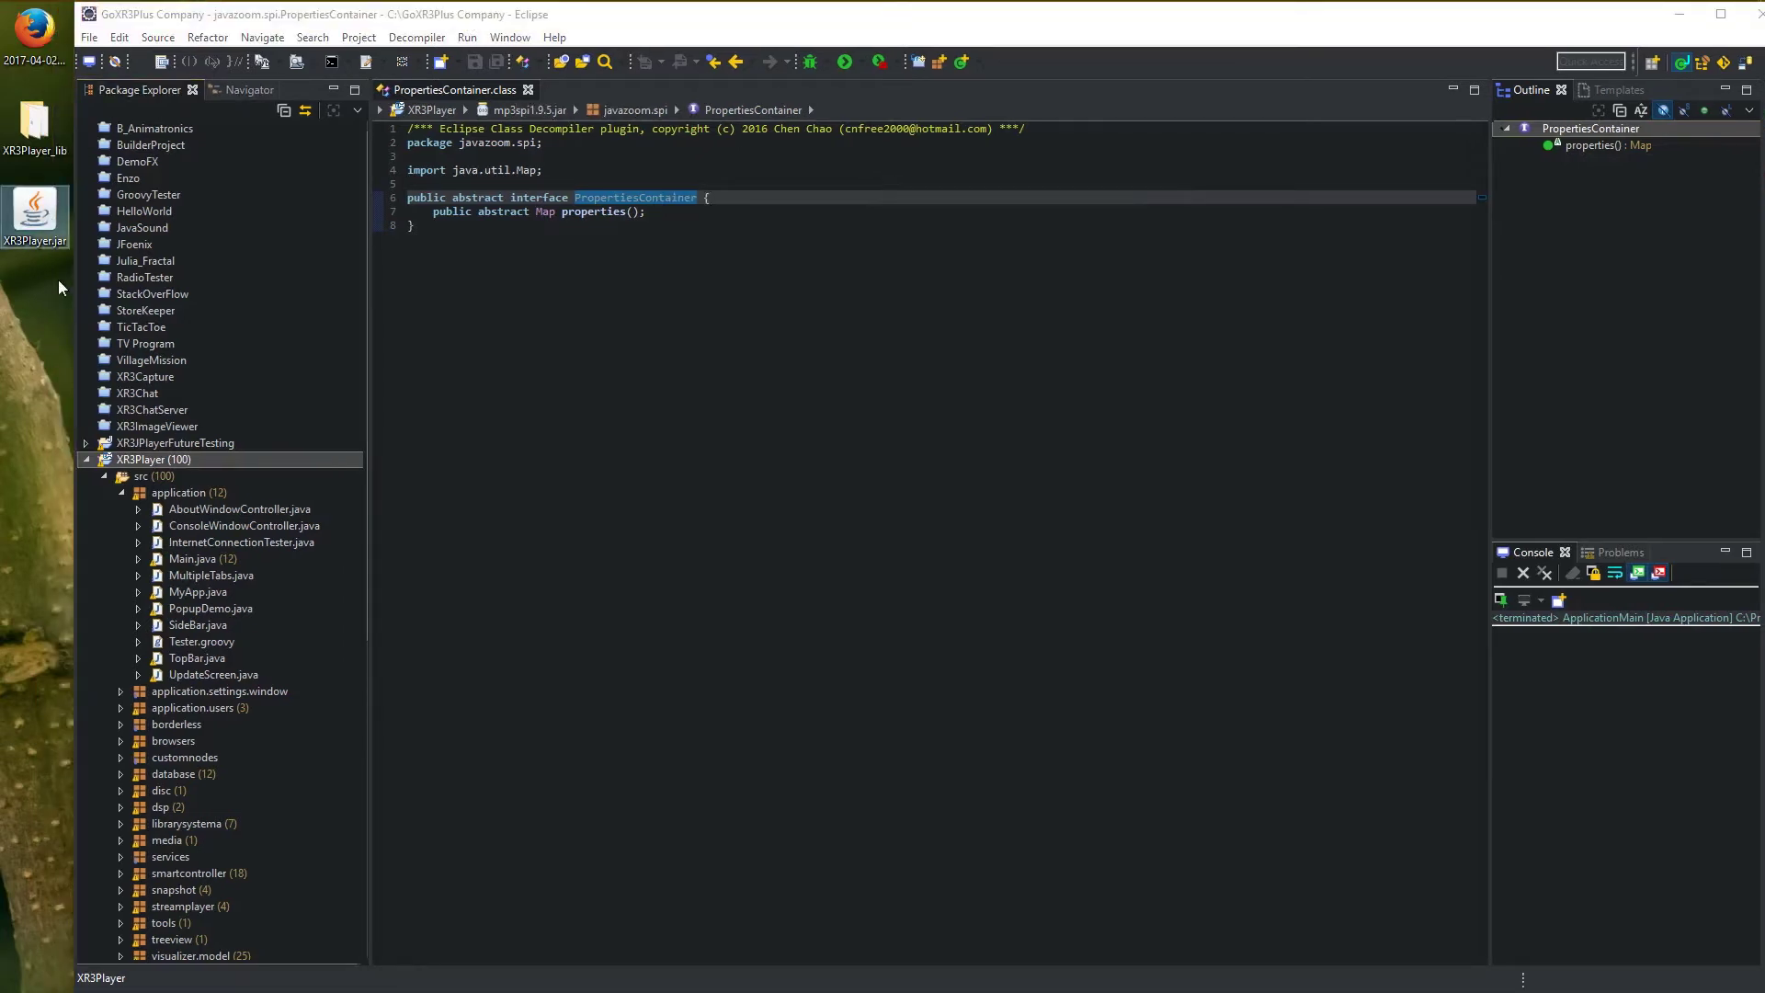
left_click(35, 128)
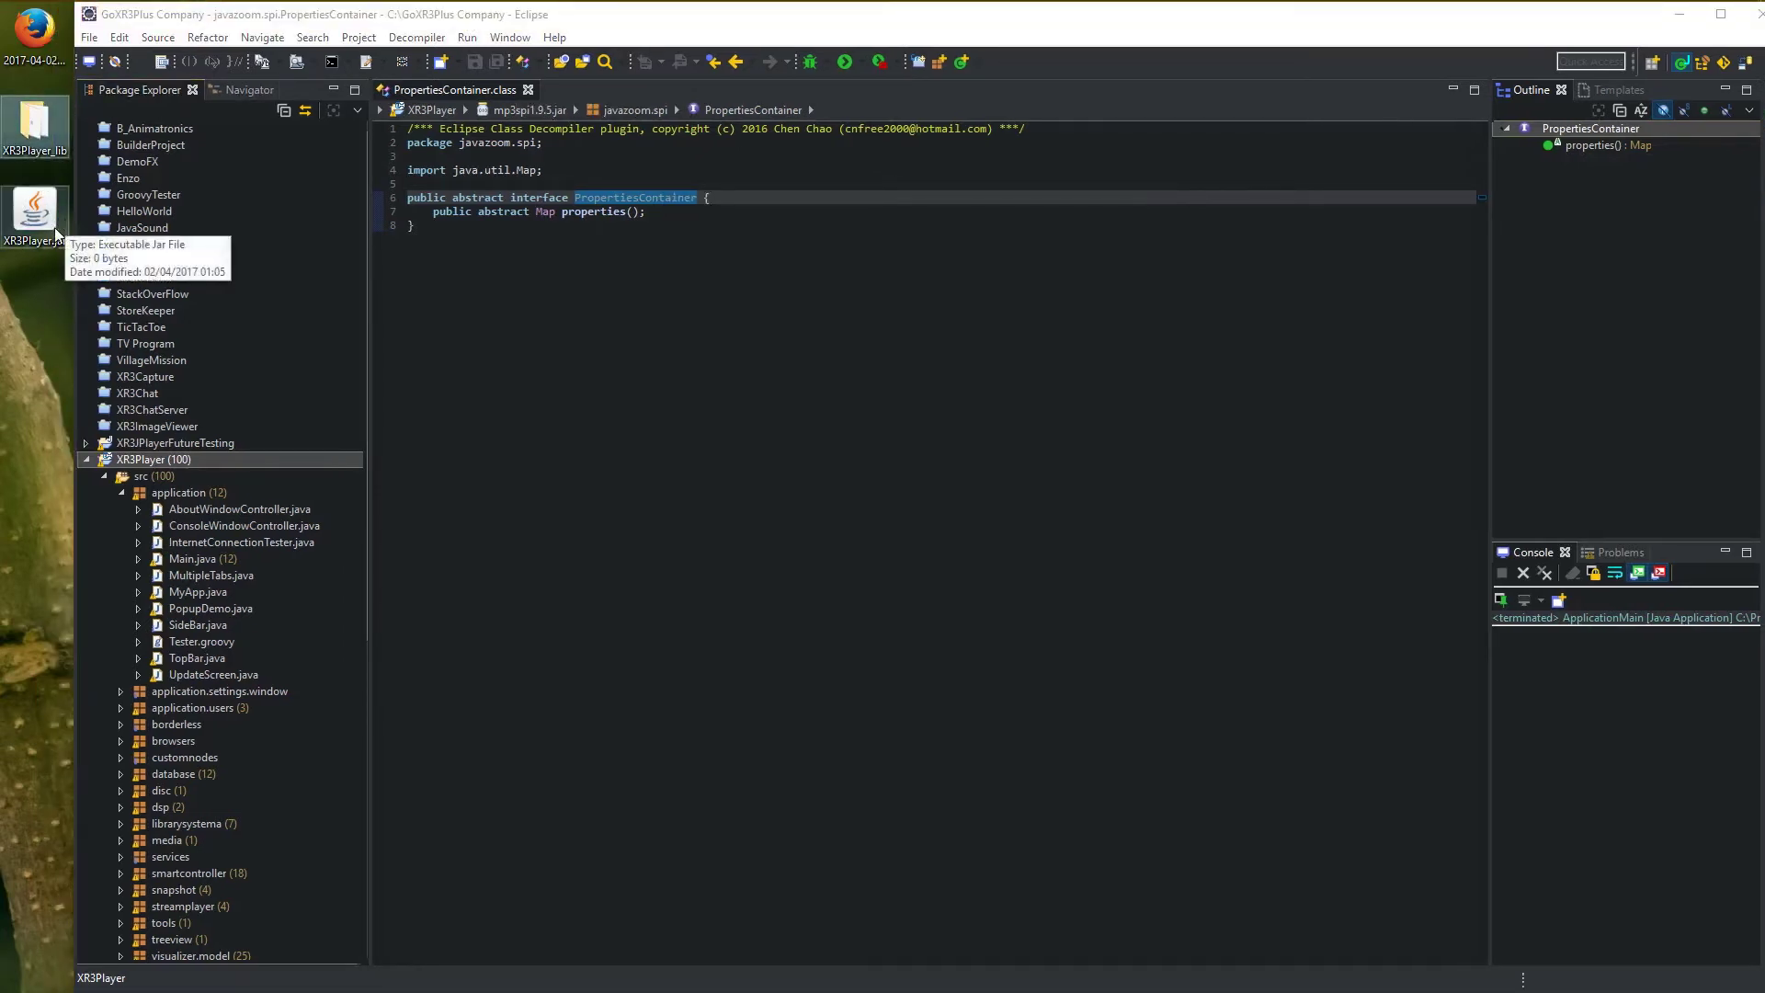
left_click(327, 228)
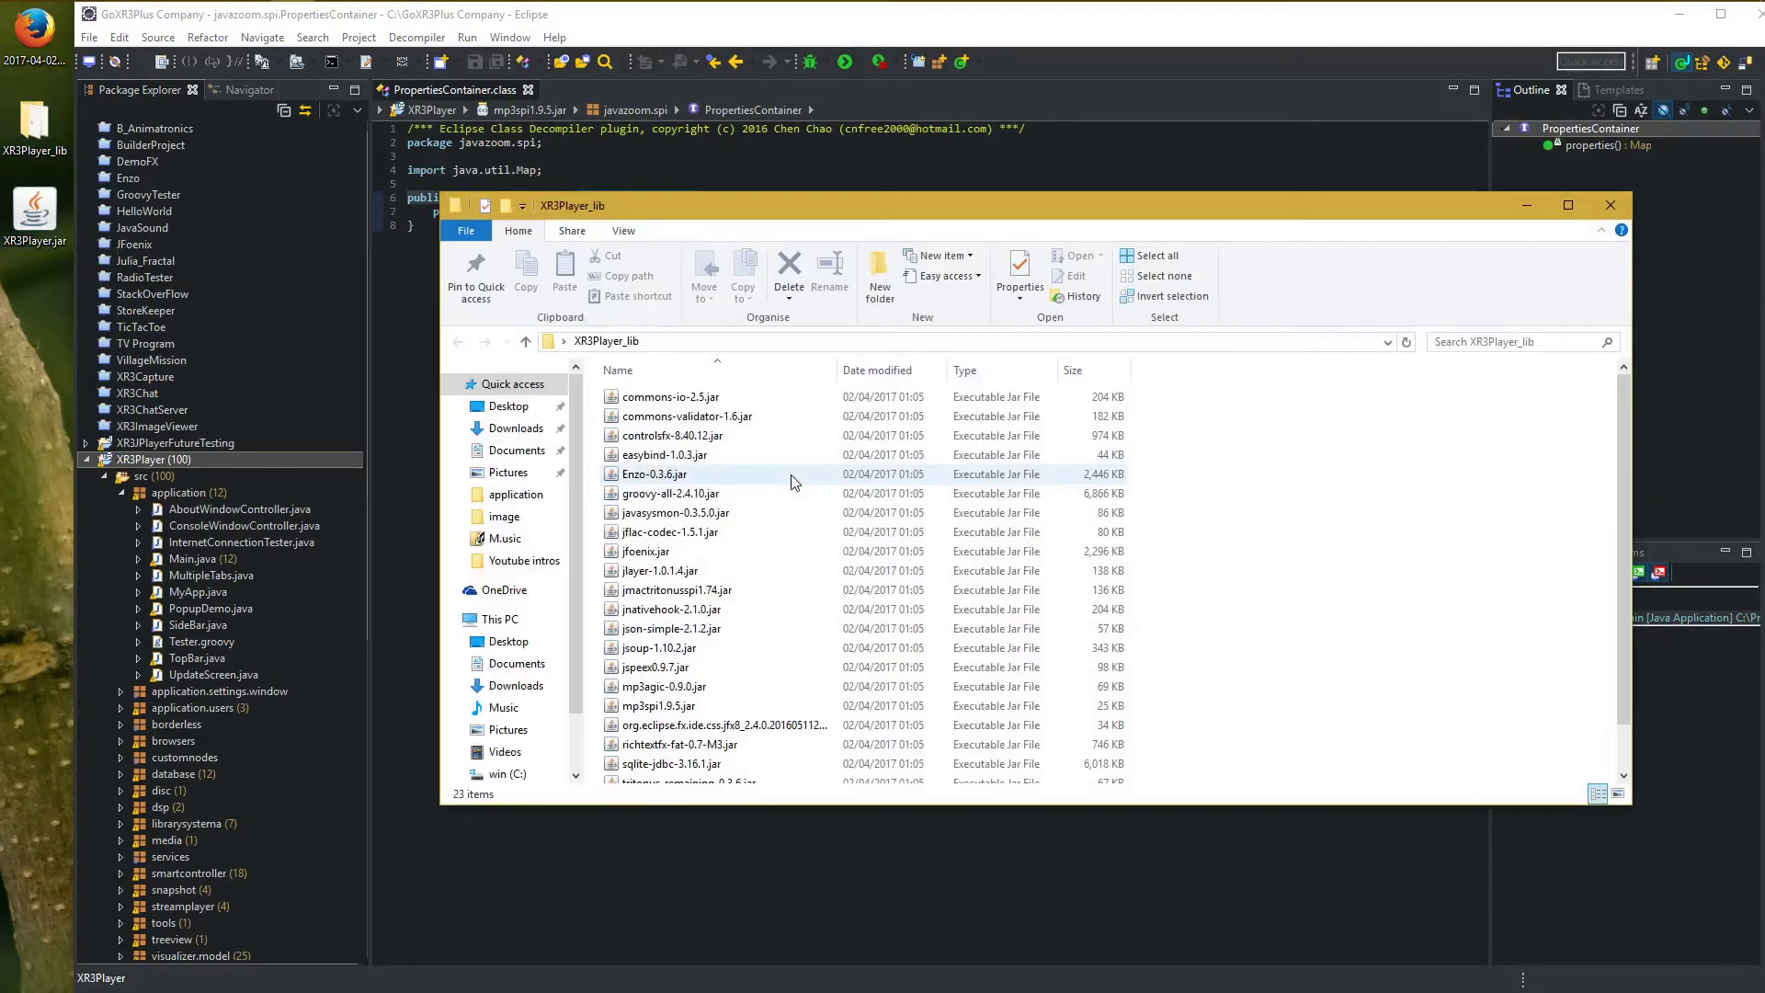
scroll(785, 475, "down", 1)
scroll(785, 476, "up", 1)
Check the 23 library jars in XR3Player_lib, then close File Explorer
left_click(11, 238)
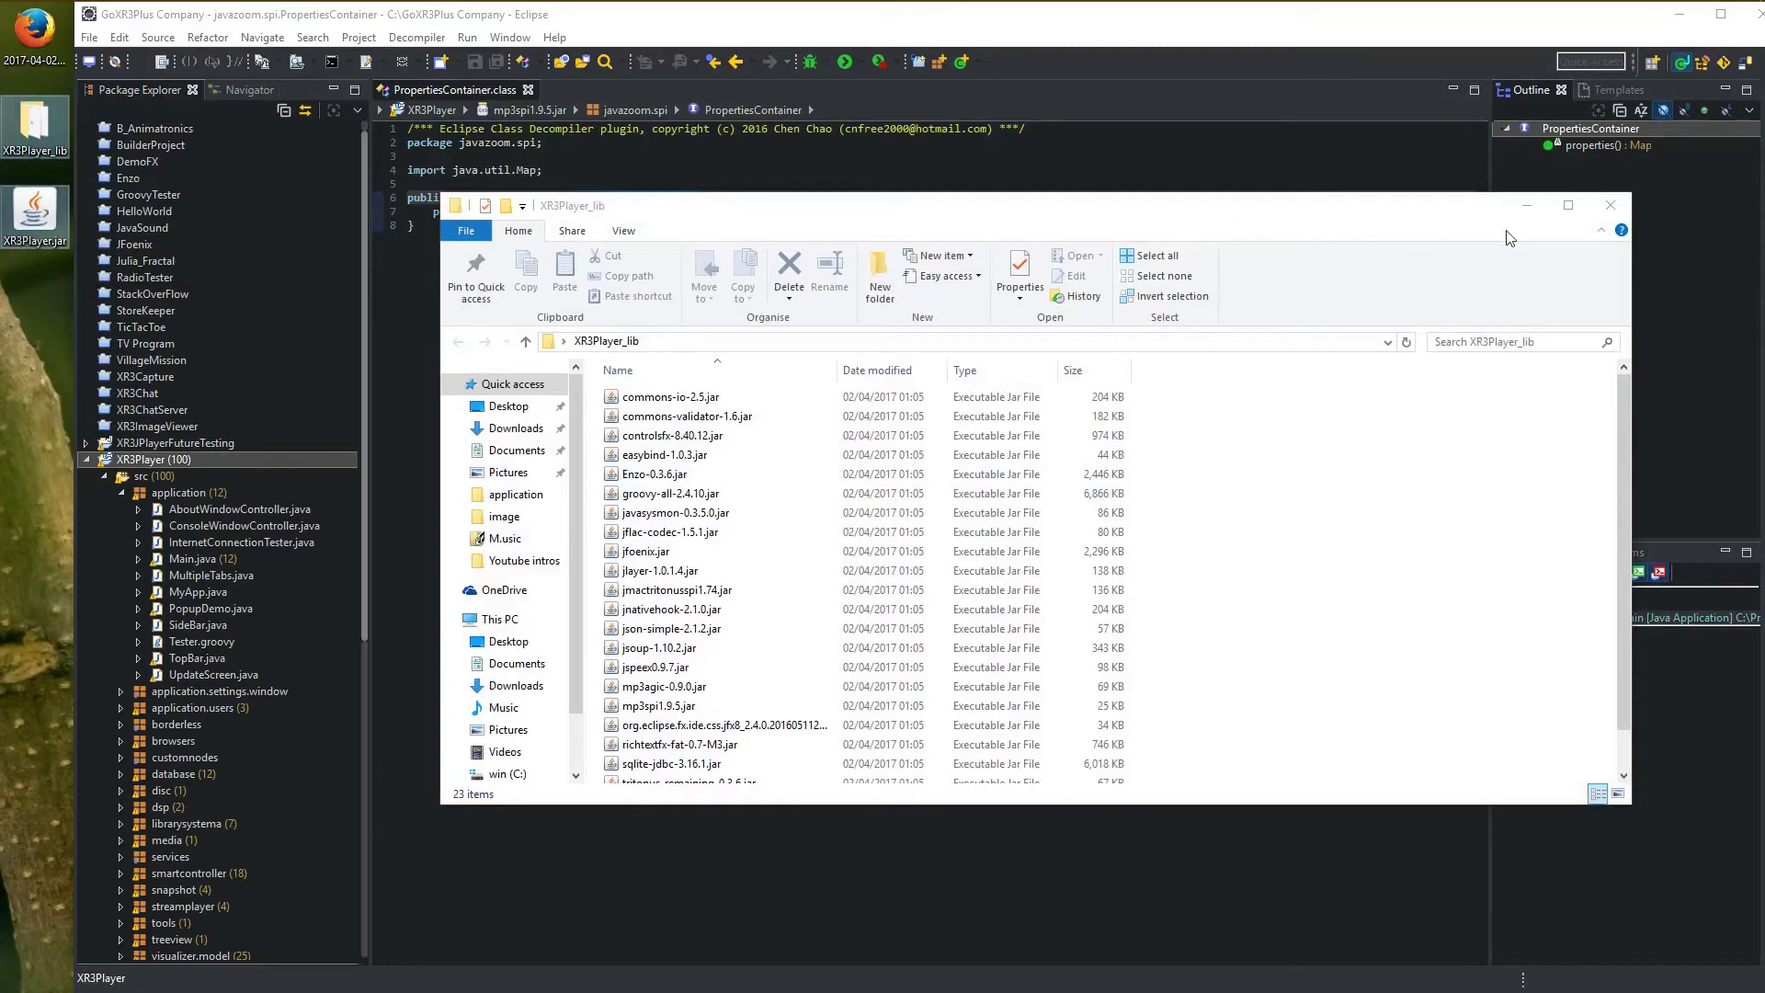
left_click(1609, 204)
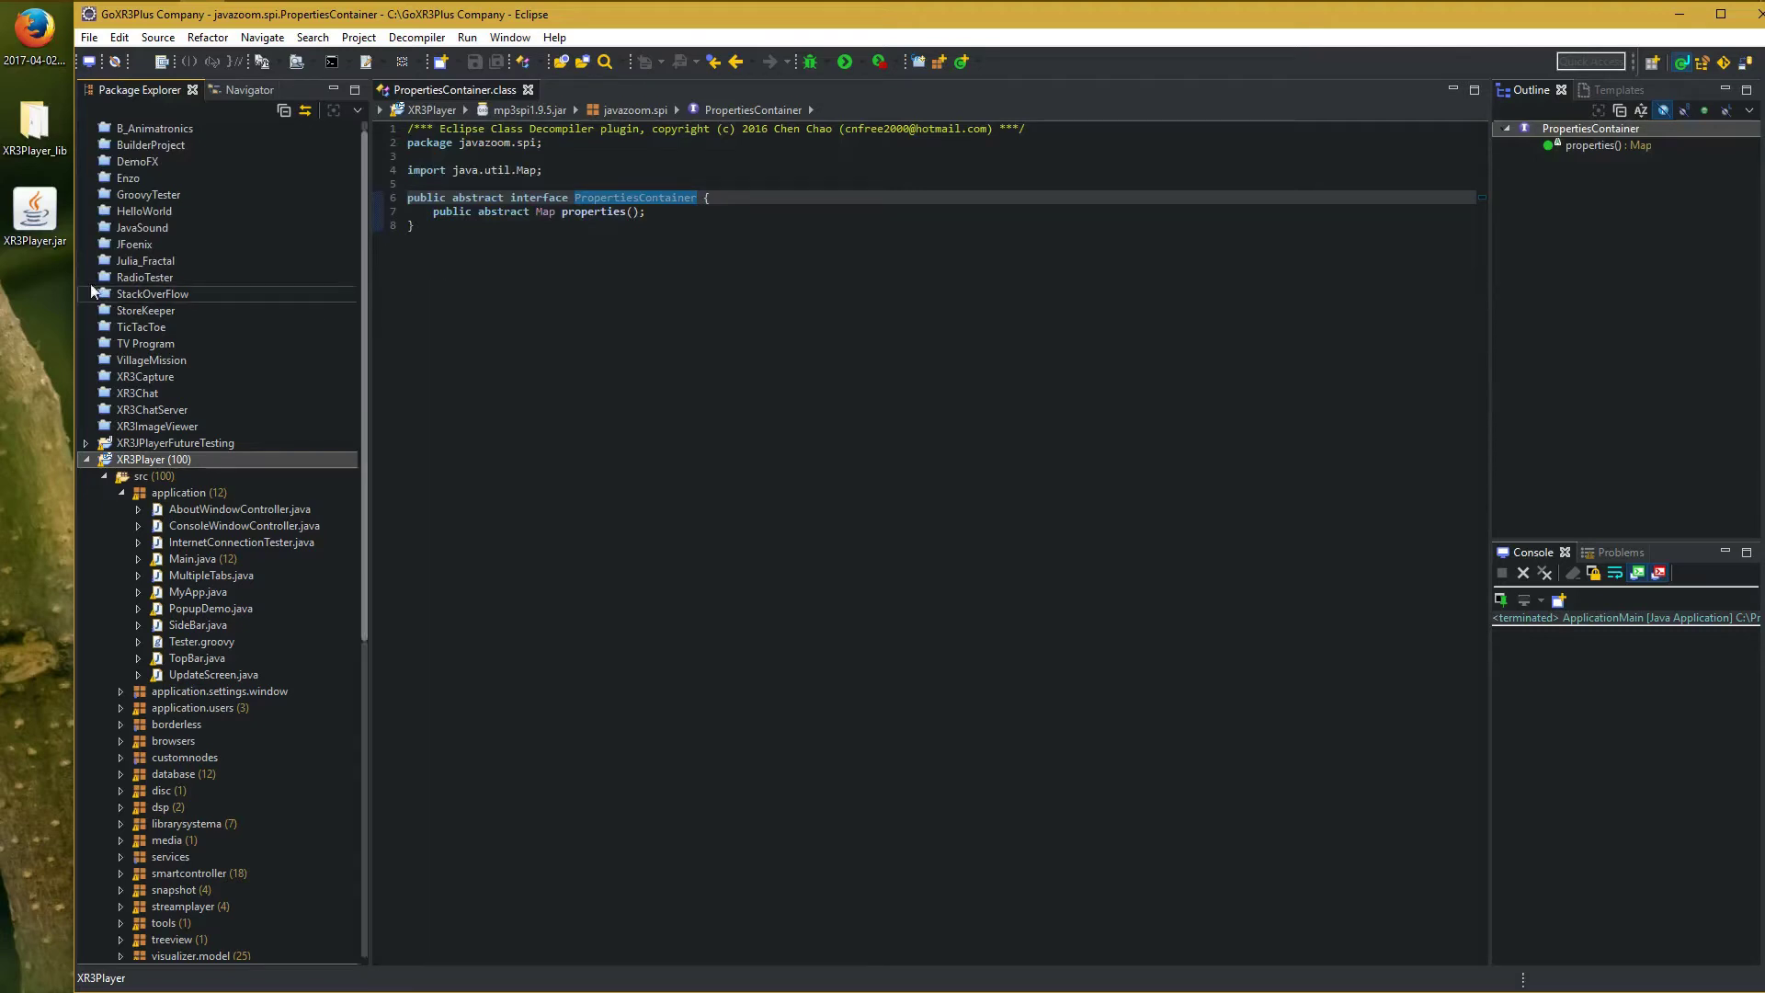
left_click(28, 210)
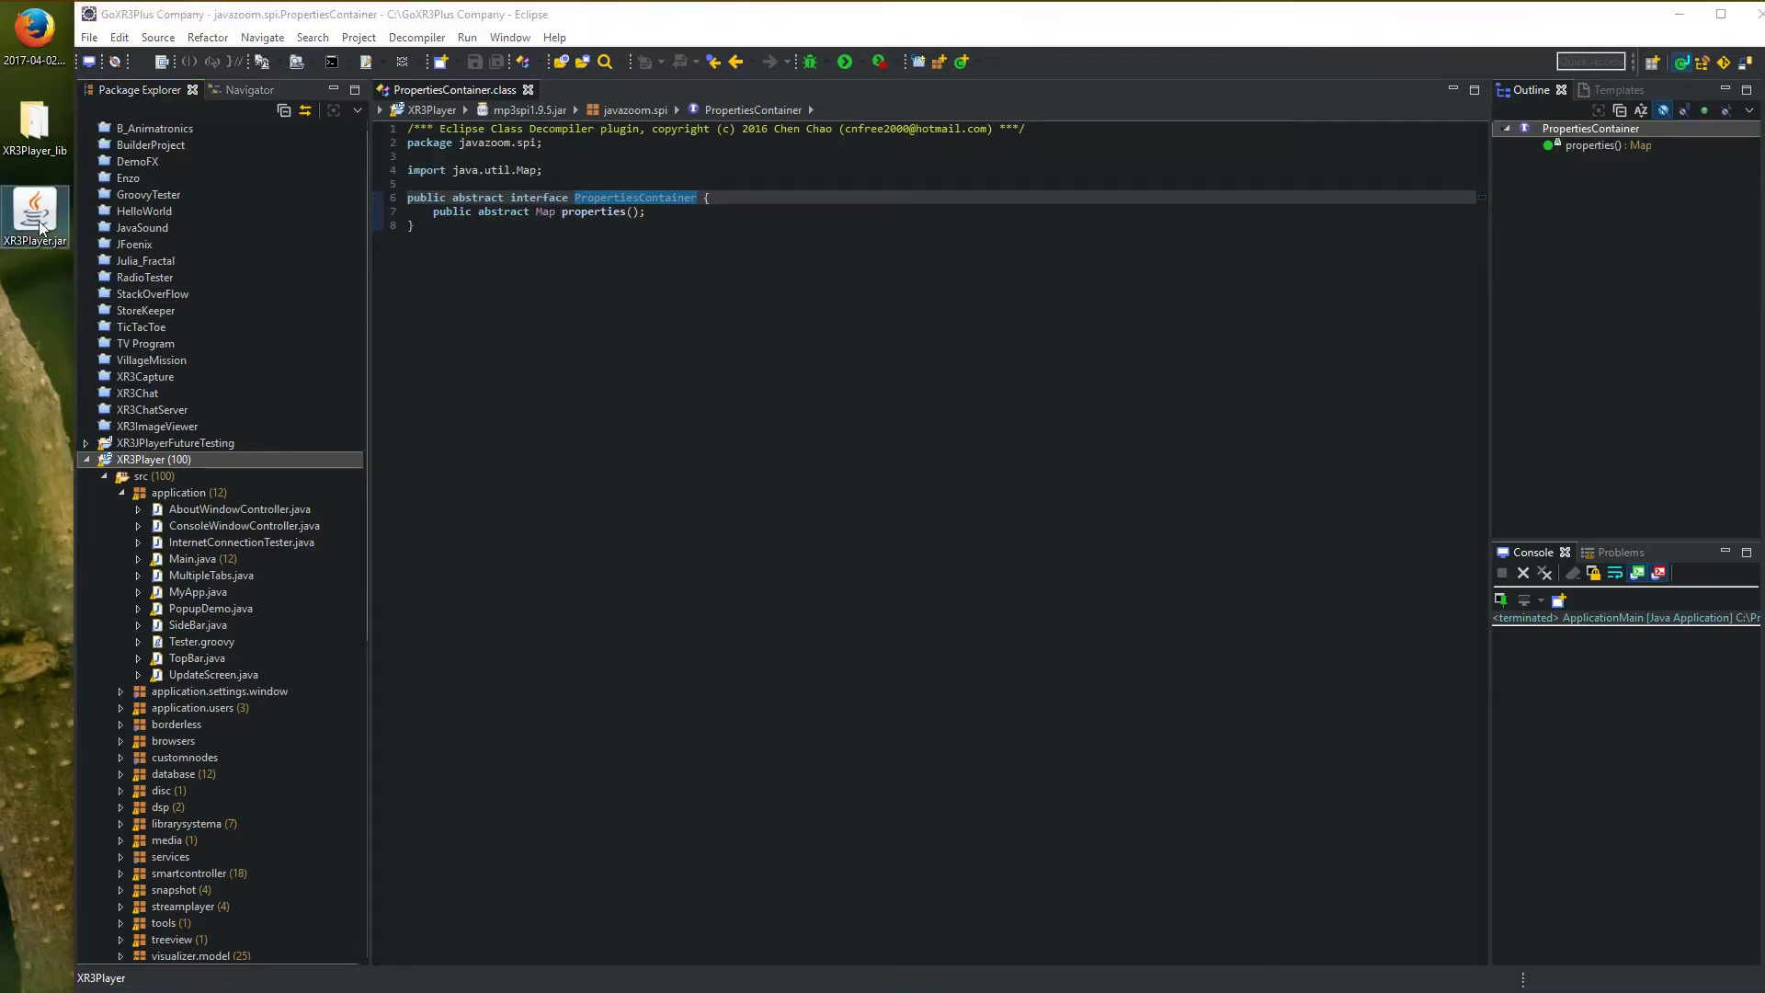
left_click(34, 127)
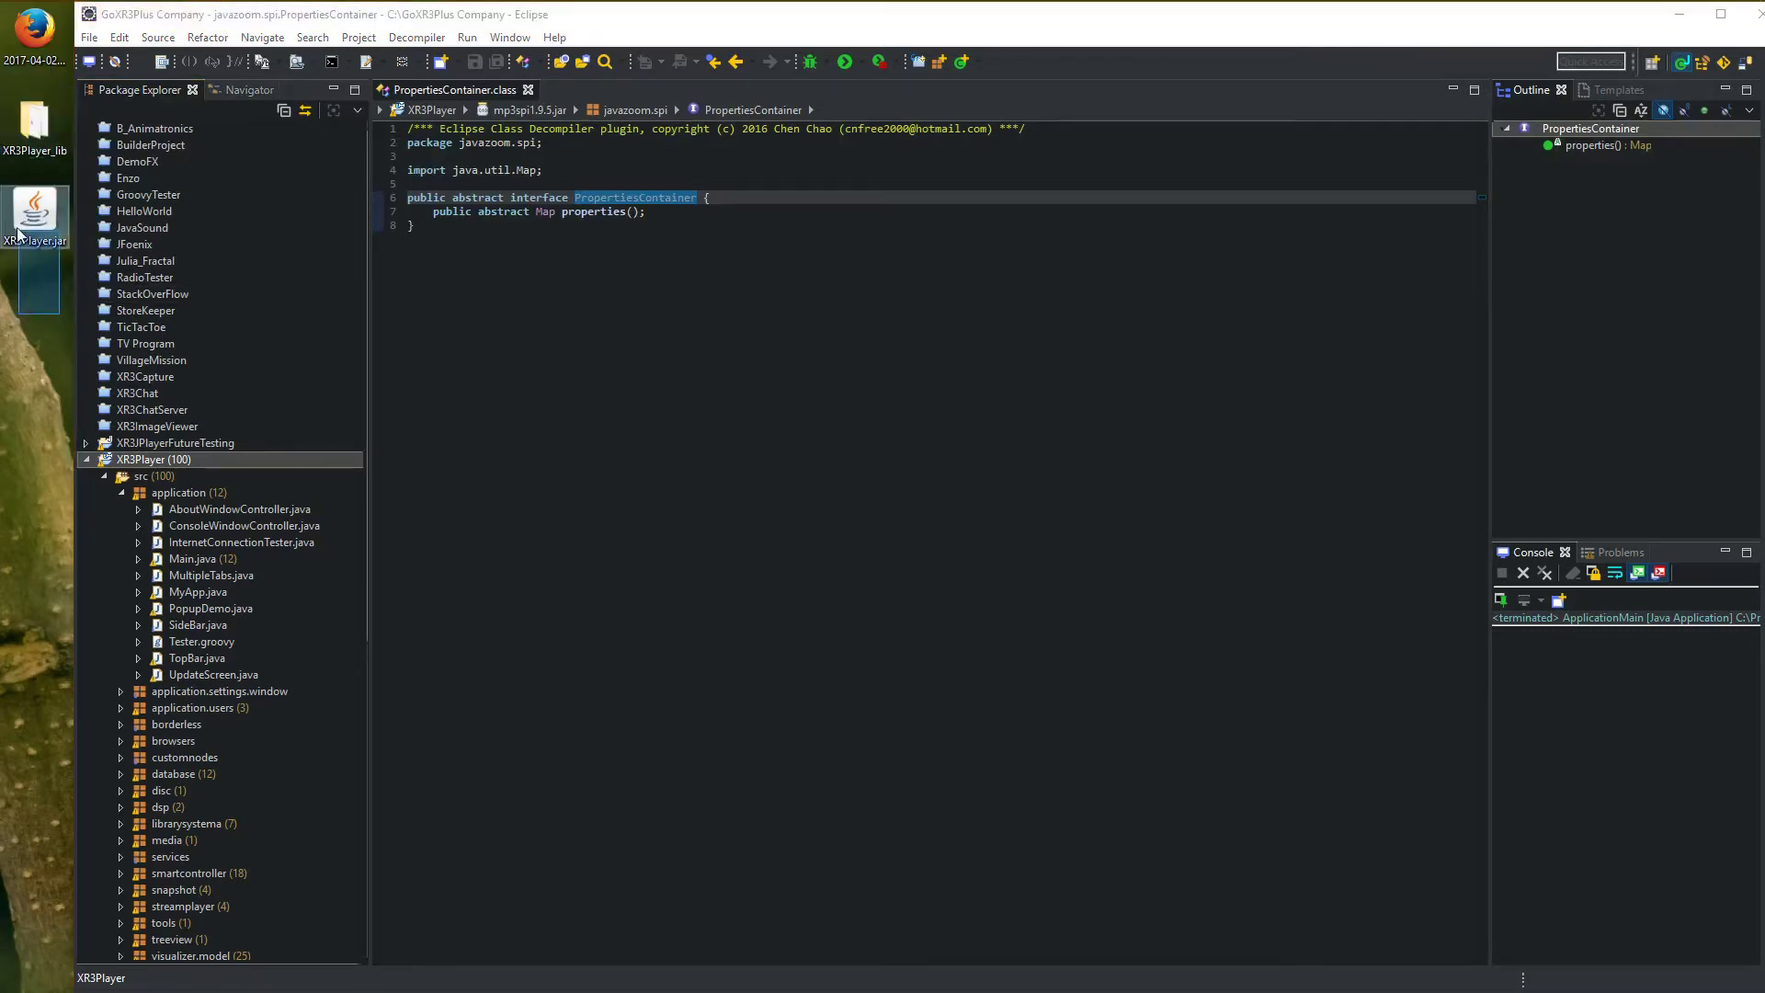
mouse_move(60, 303)
left_mouse_down()
mouse_move(10, 196)
mouse_move(23, 89)
left_mouse_up()
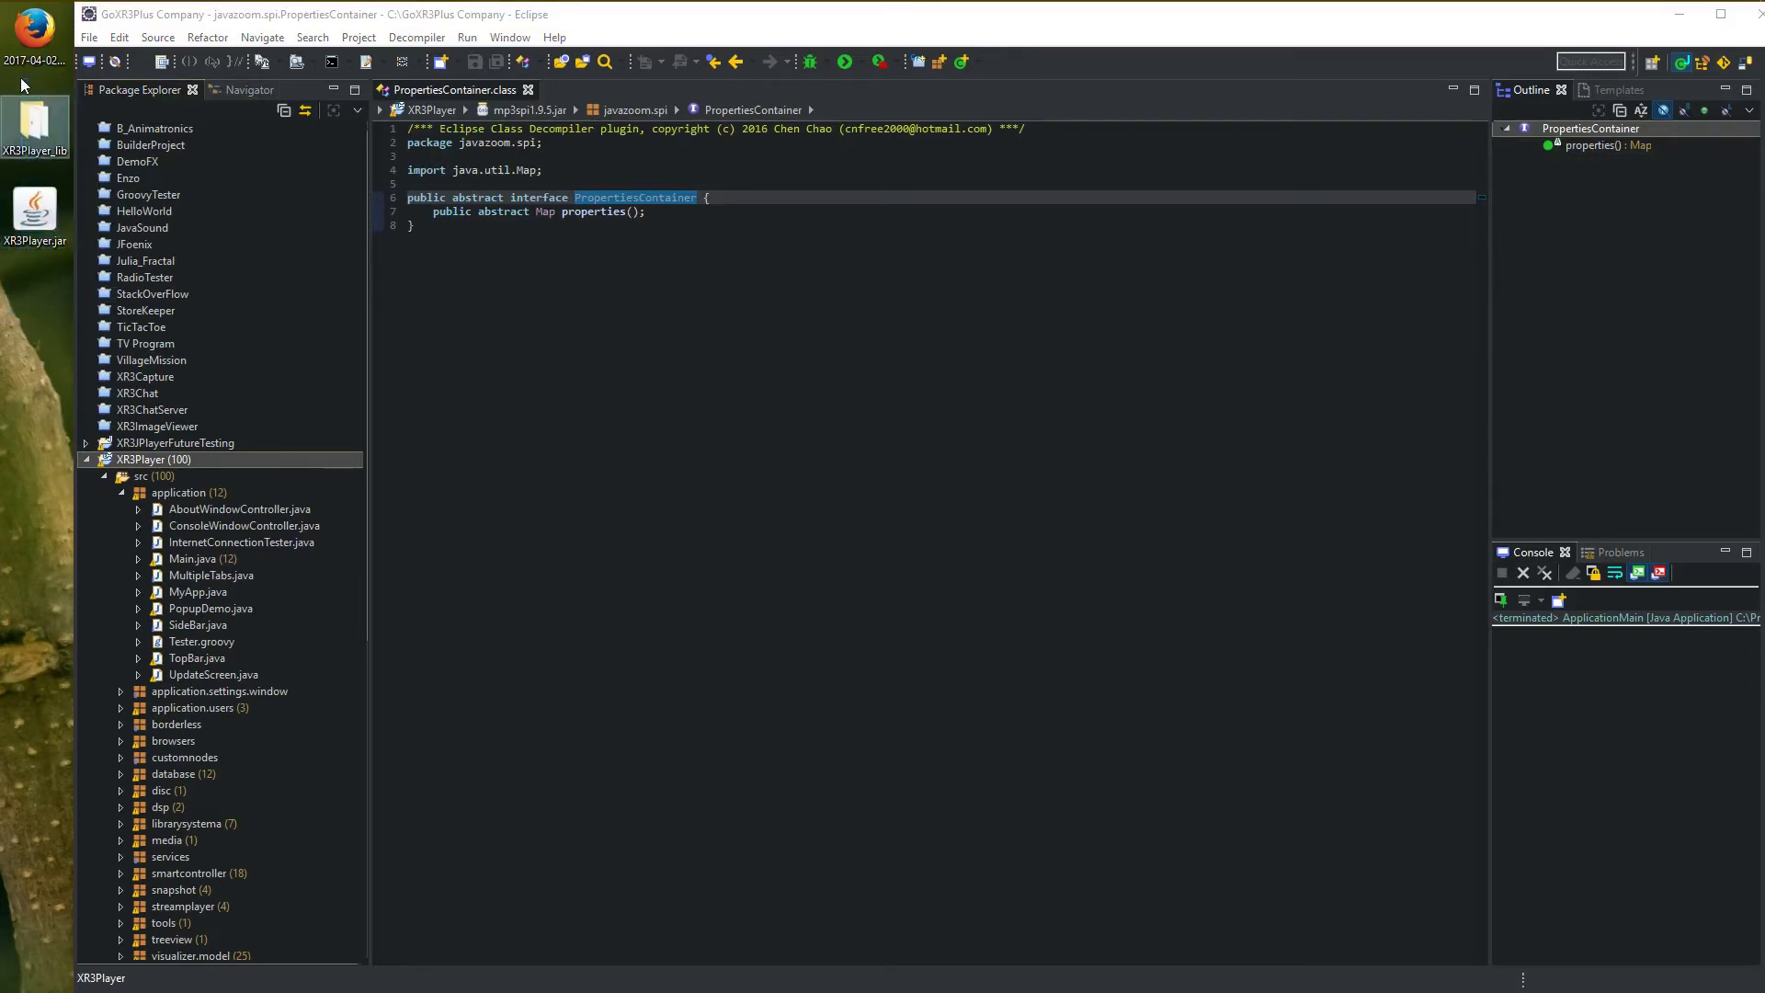
mouse_move(43, 167)
left_mouse_down()
mouse_move(18, 290)
mouse_move(27, 246)
left_mouse_up()
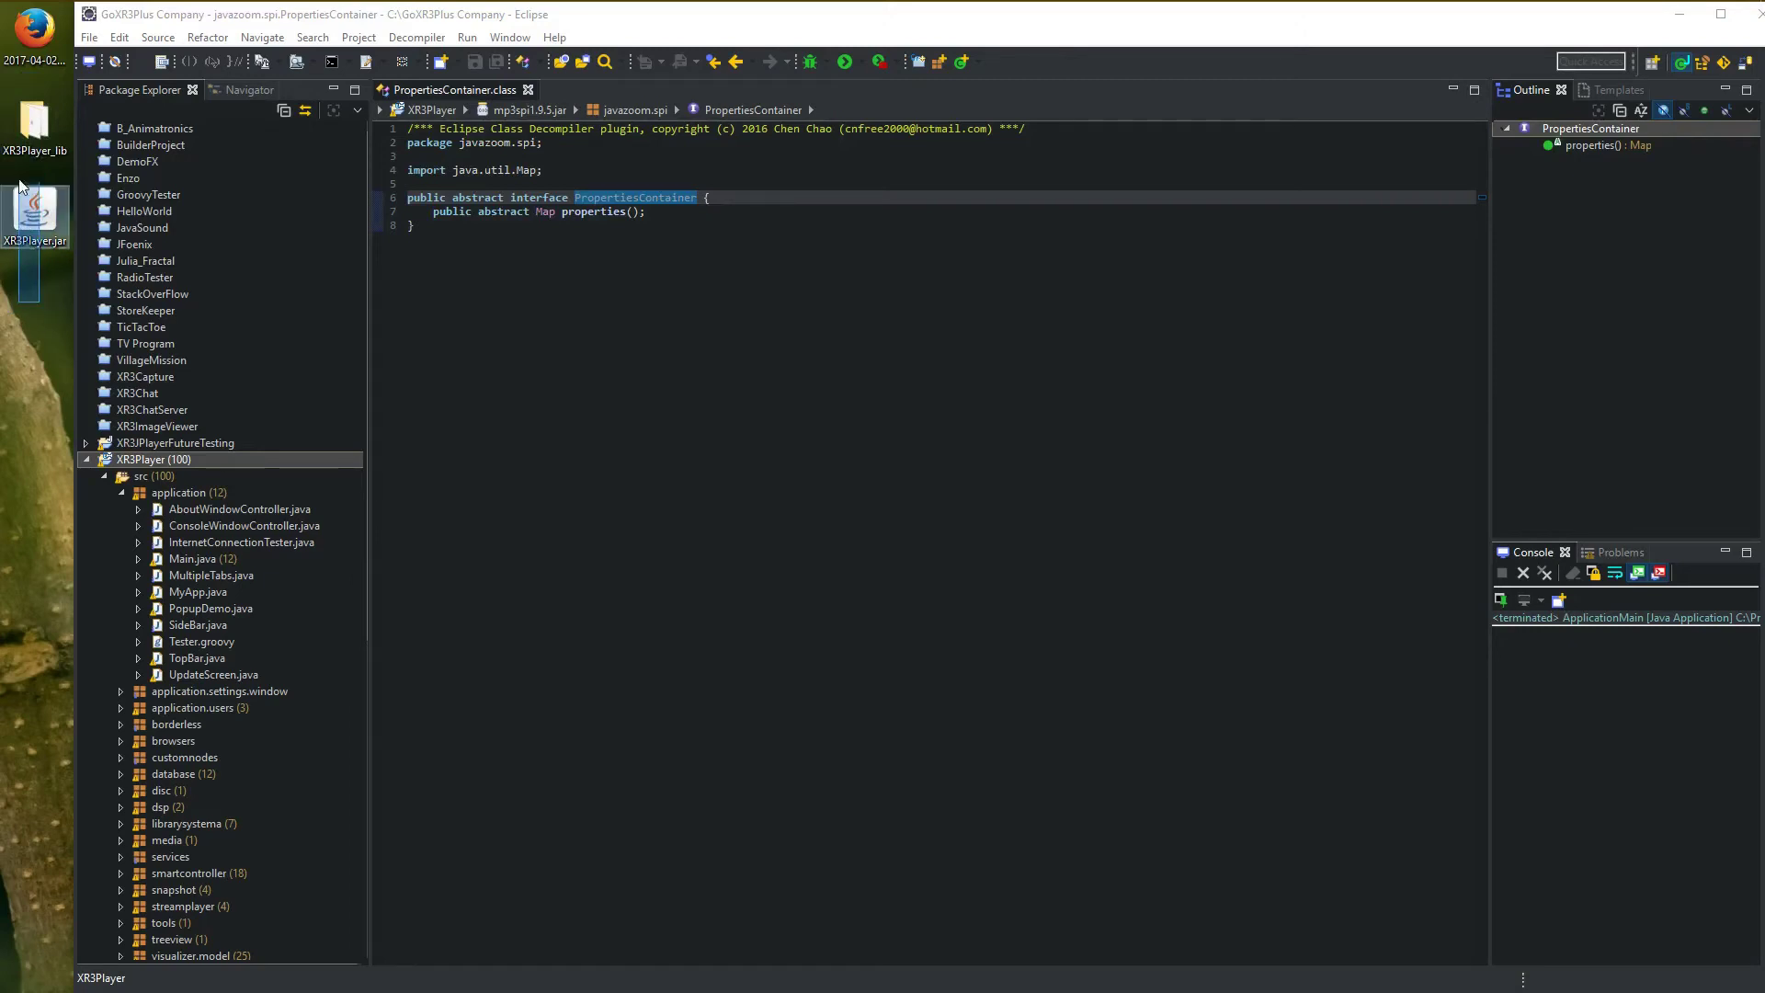
left_click_drag(28, 247, 22, 238)
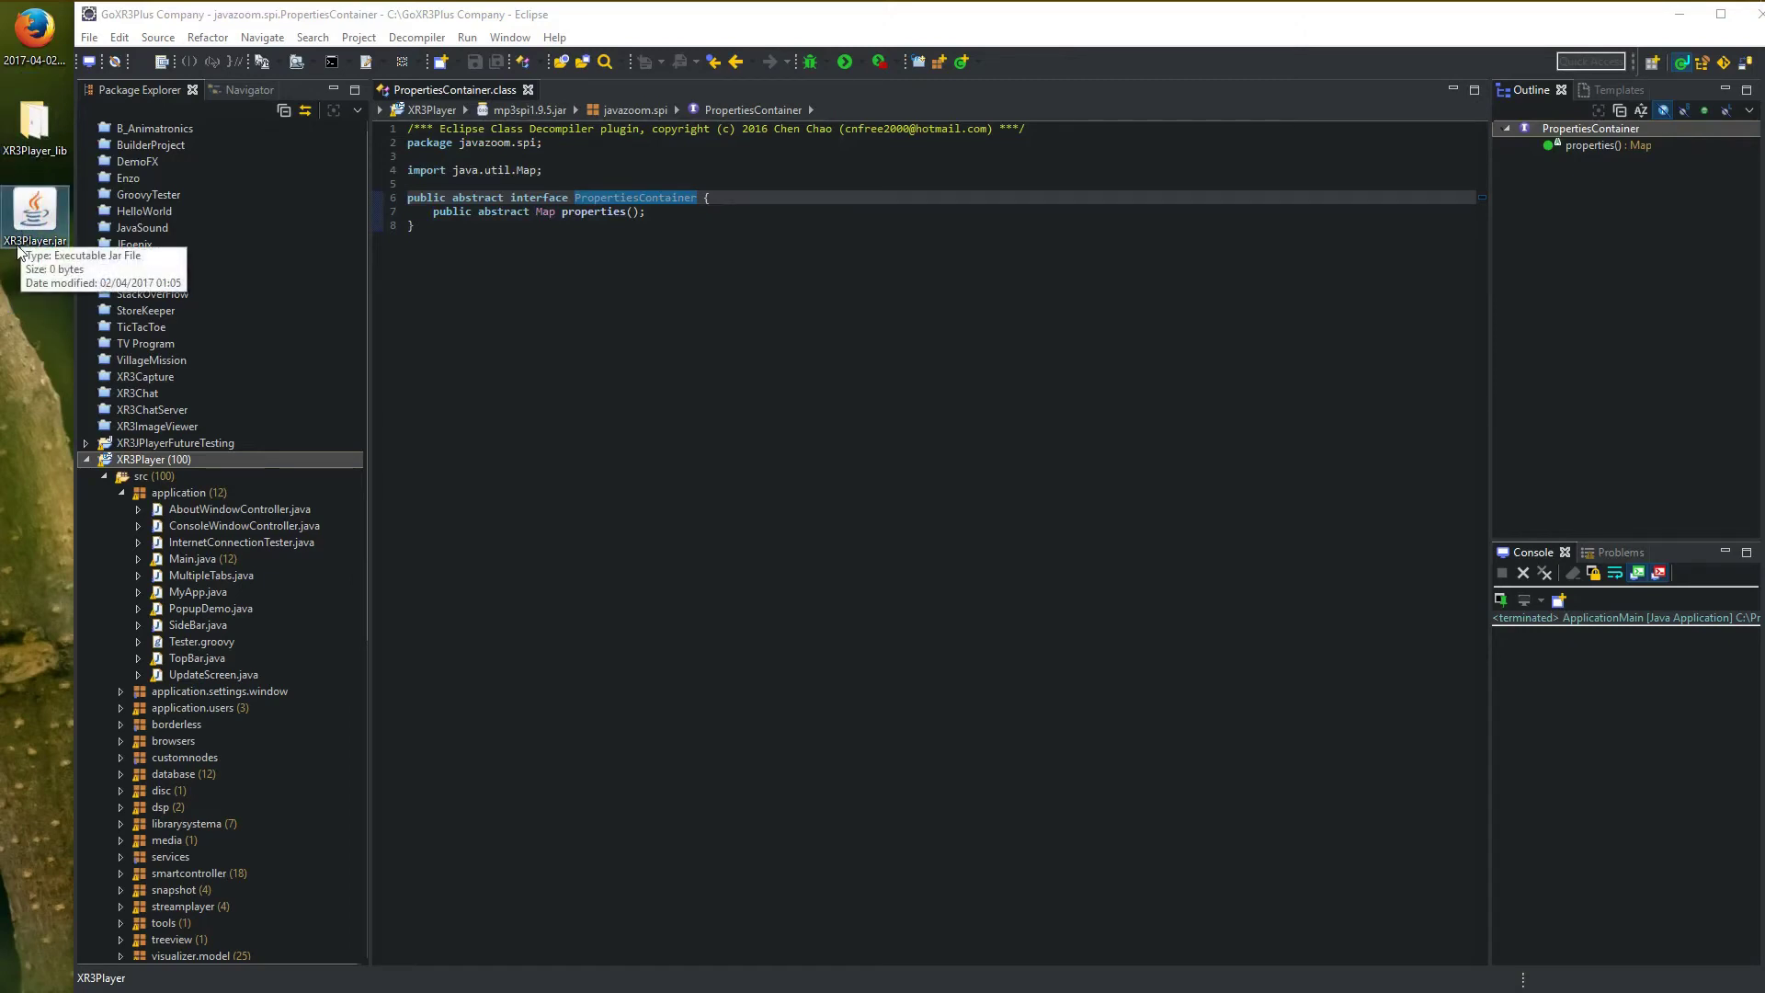